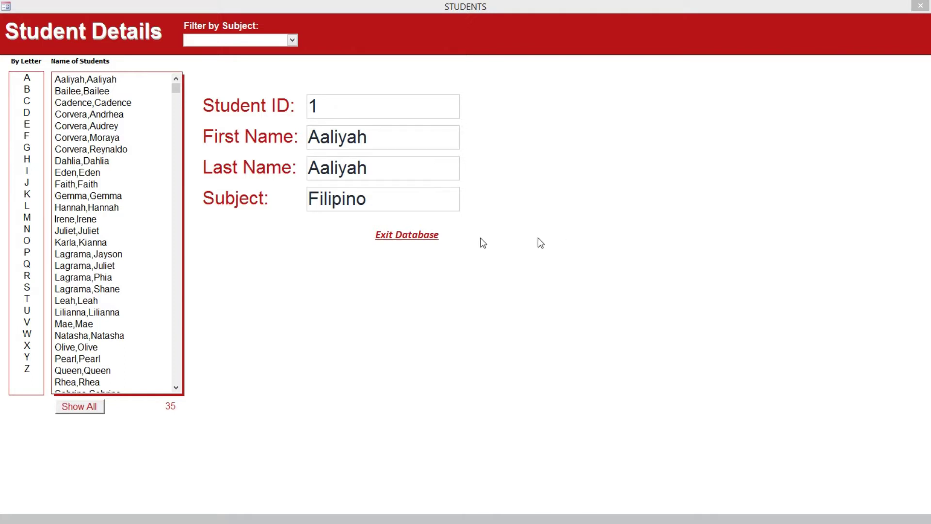
Step: Filter the student list by letters A, B, D, G, then L, leaving six L names
click(27, 79)
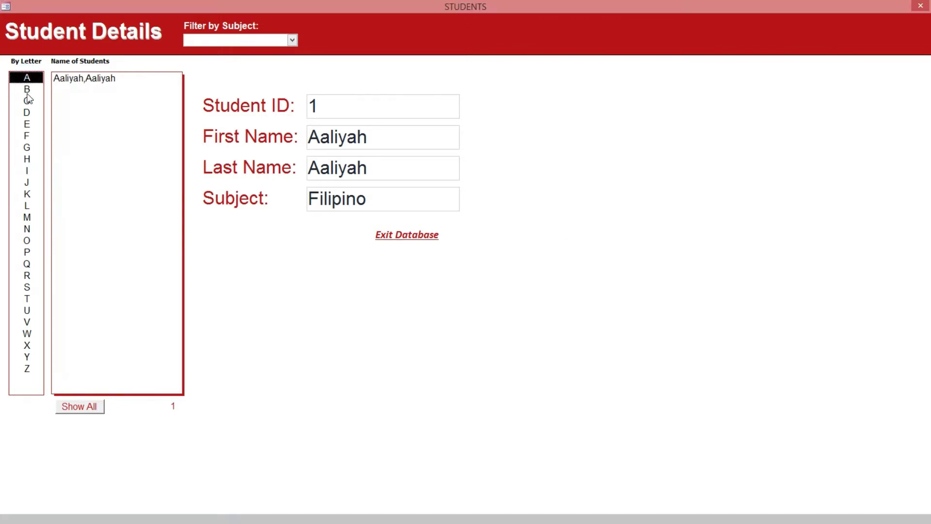
click(27, 90)
click(27, 112)
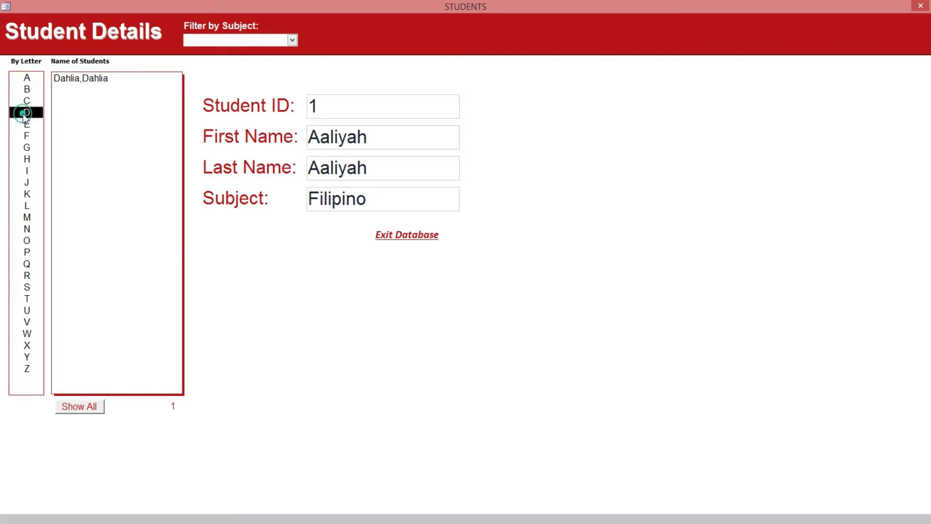
click(27, 147)
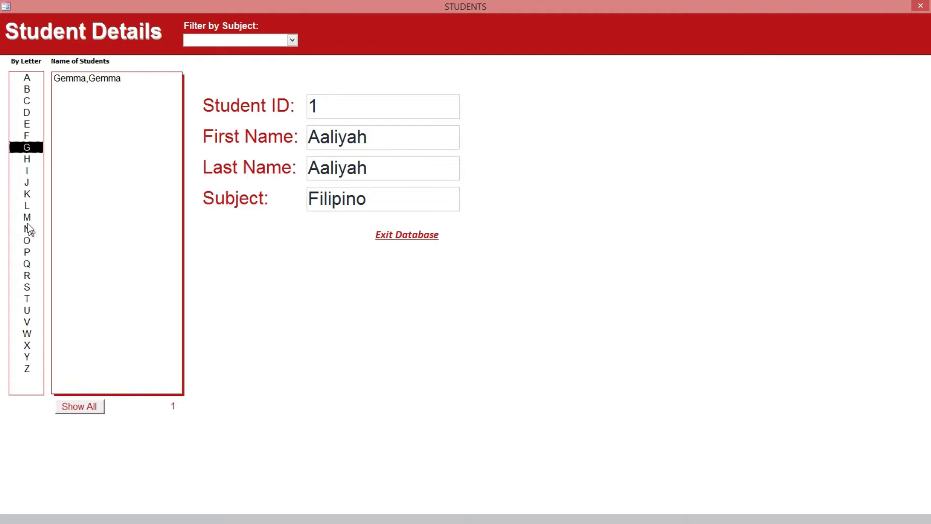
click(27, 207)
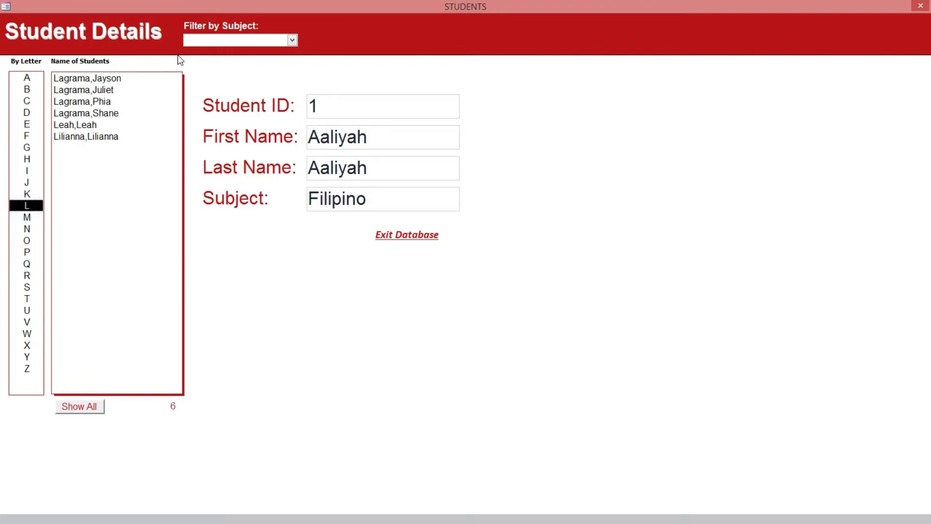
Step: Try the letter filters A, C, G, I and Q, with Show All in between
click(27, 78)
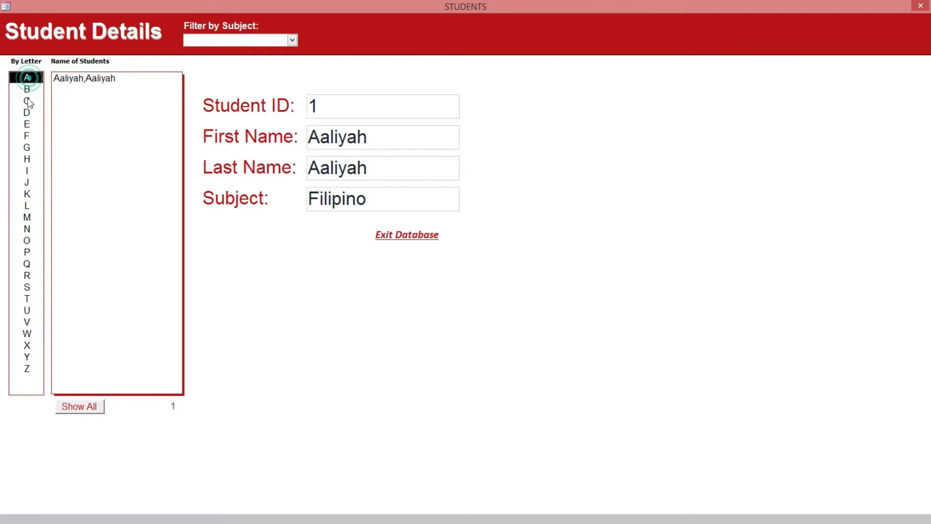
click(28, 102)
click(26, 148)
click(24, 169)
click(79, 407)
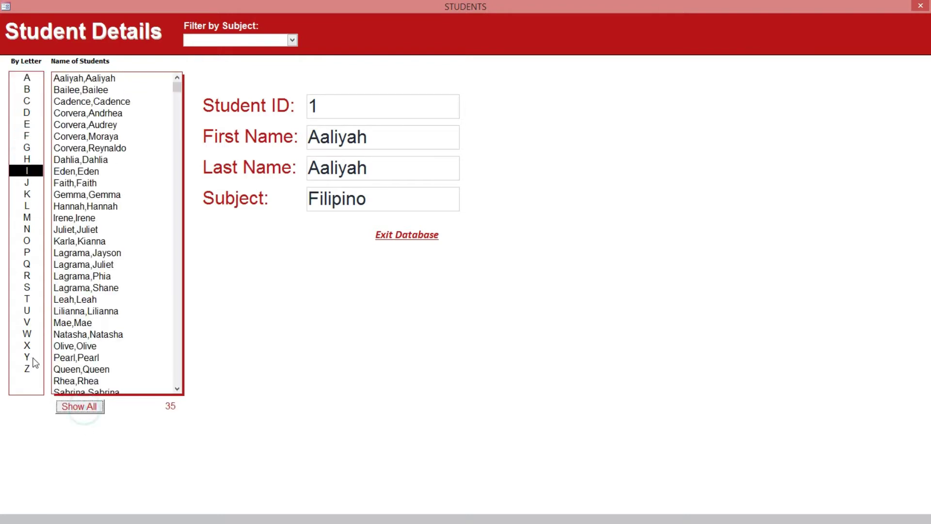
click(27, 299)
click(27, 356)
click(27, 286)
click(26, 264)
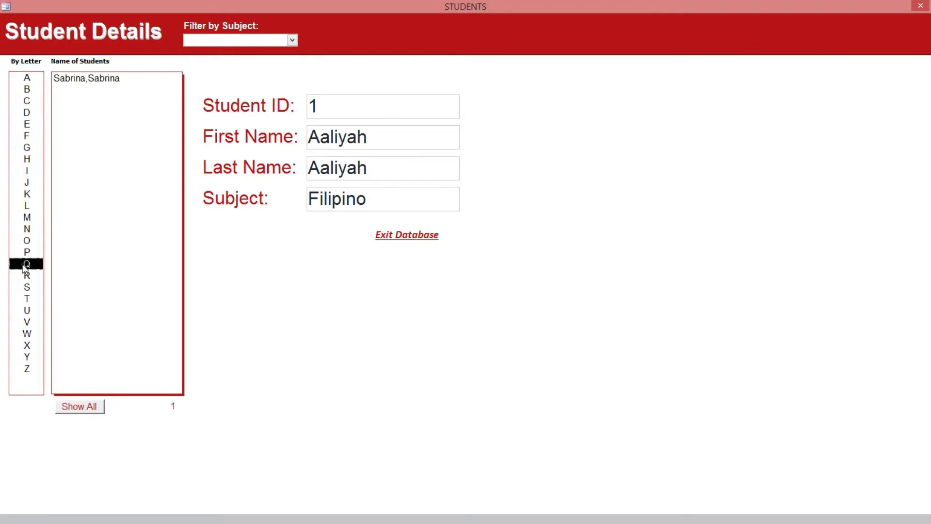
Step: Filter students by subject: English, Filipino, Mathematics, then Science
click(296, 39)
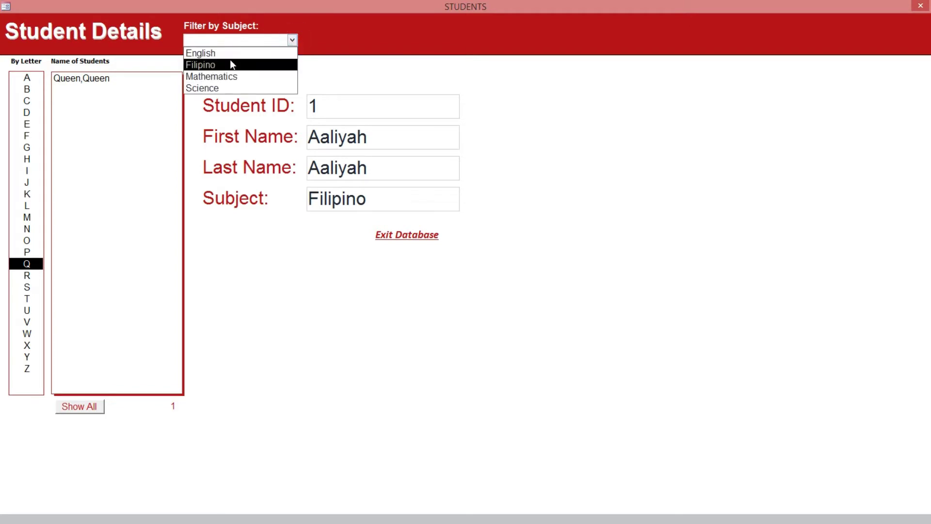
key(Up)
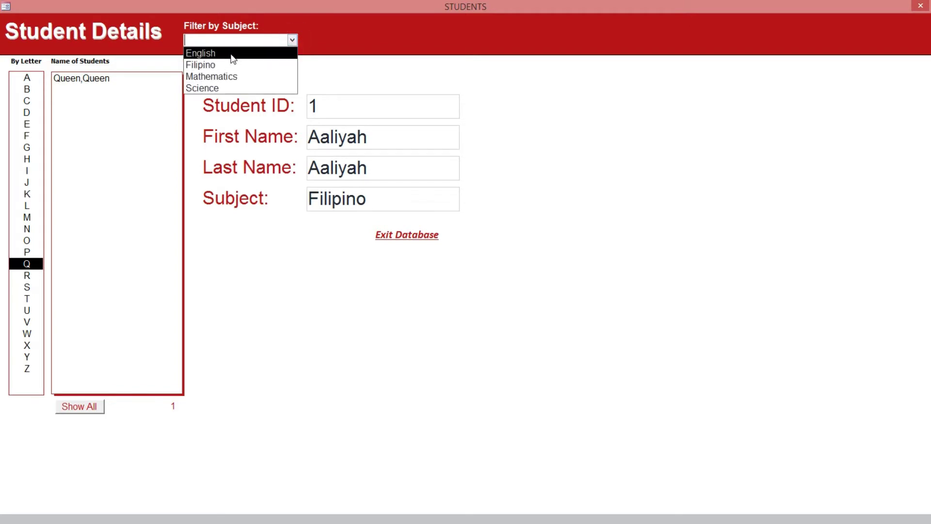
click(234, 54)
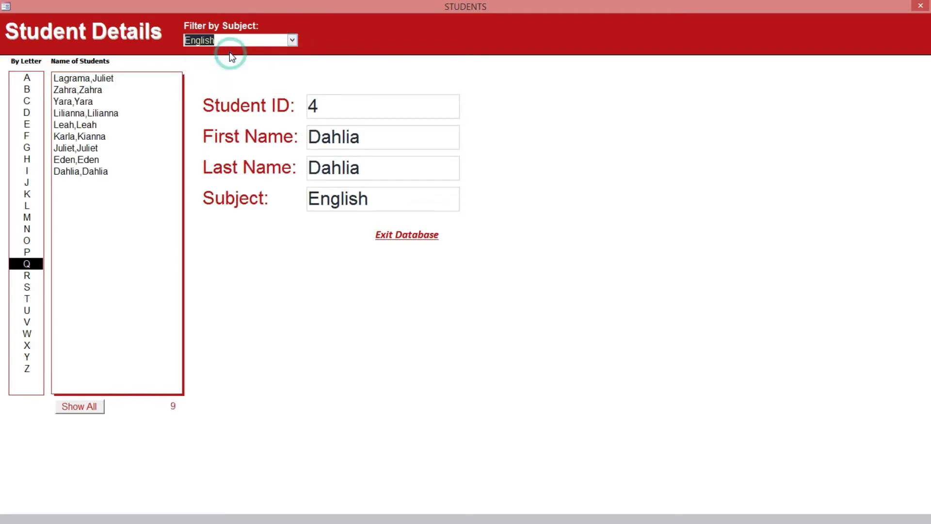
click(292, 39)
click(256, 62)
click(293, 39)
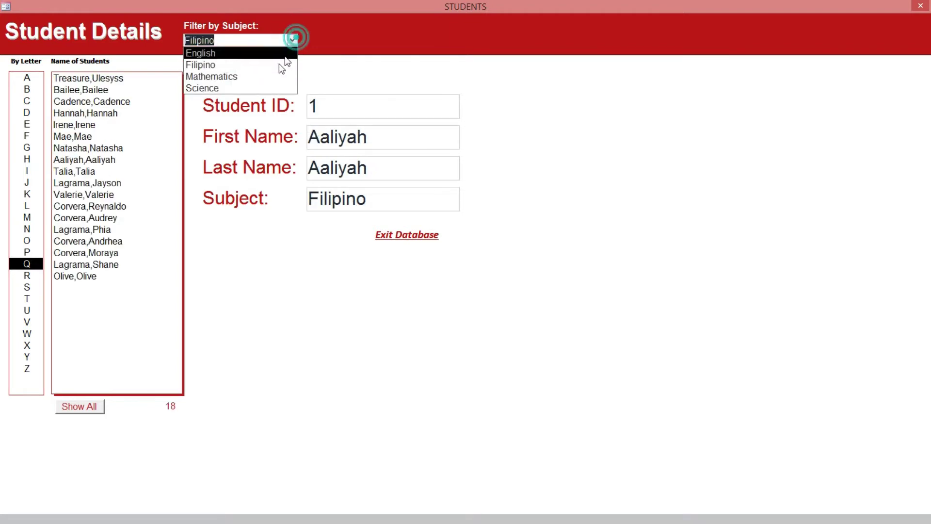
click(271, 76)
click(293, 40)
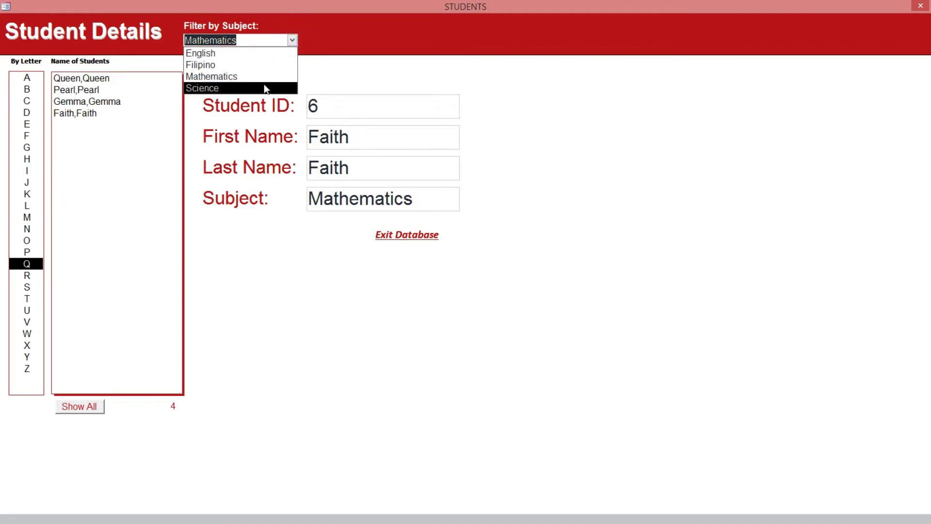
click(270, 89)
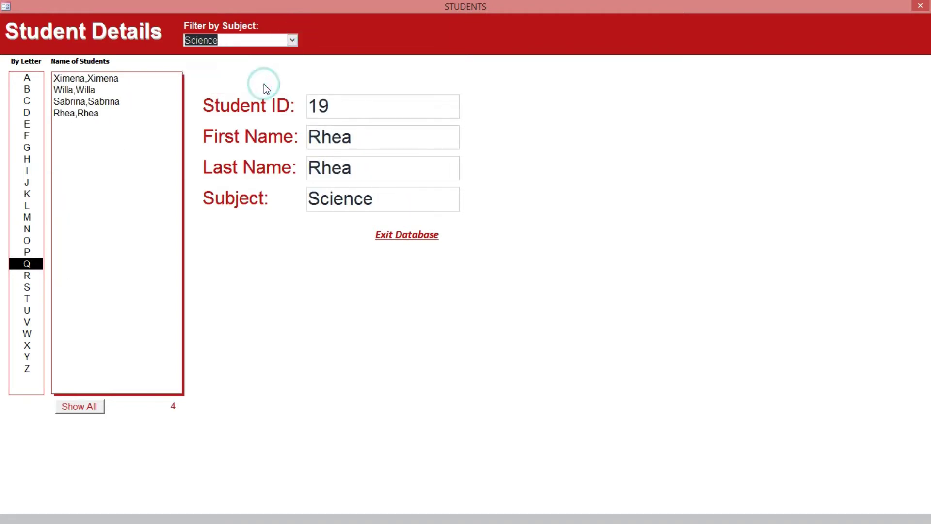
click(79, 406)
click(108, 136)
click(55, 194)
click(64, 112)
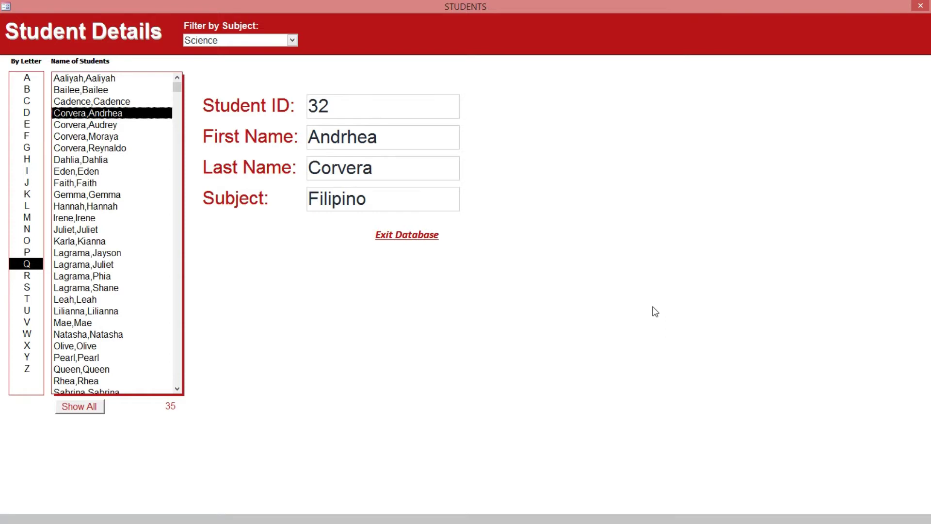
Step: Exit the student database, relaunch Access, and begin a blank desktop database
click(401, 238)
click(474, 299)
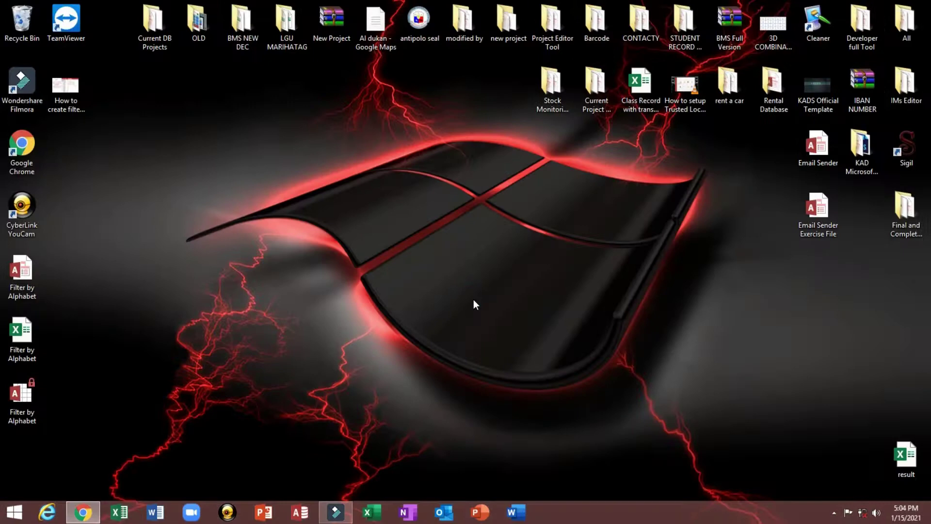
click(298, 514)
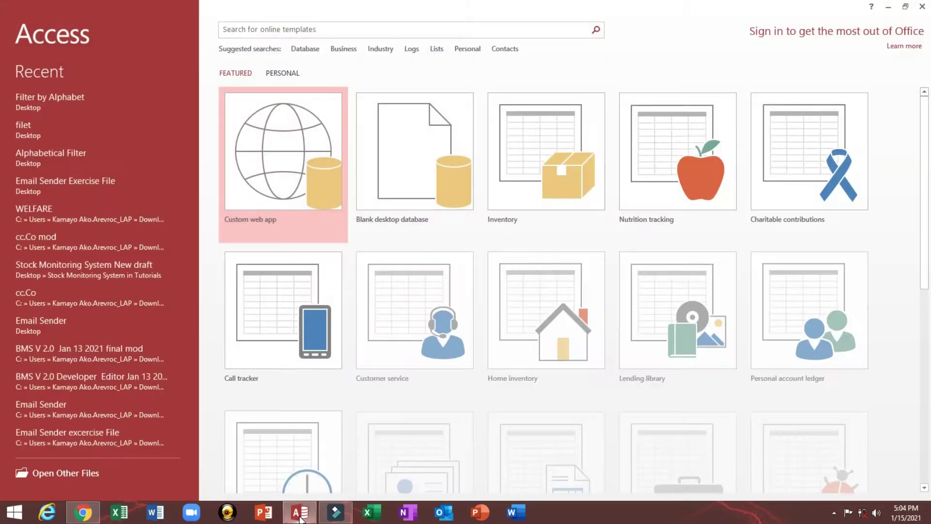
click(407, 167)
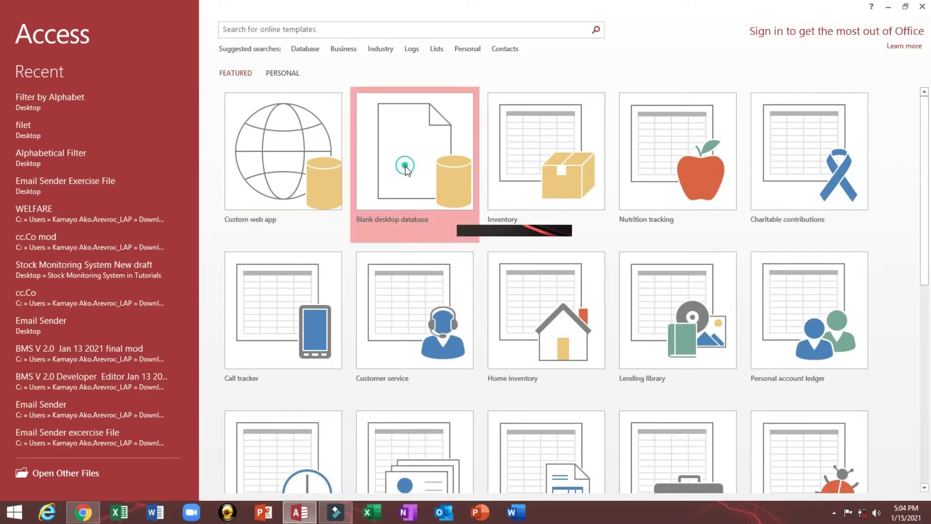
click(584, 230)
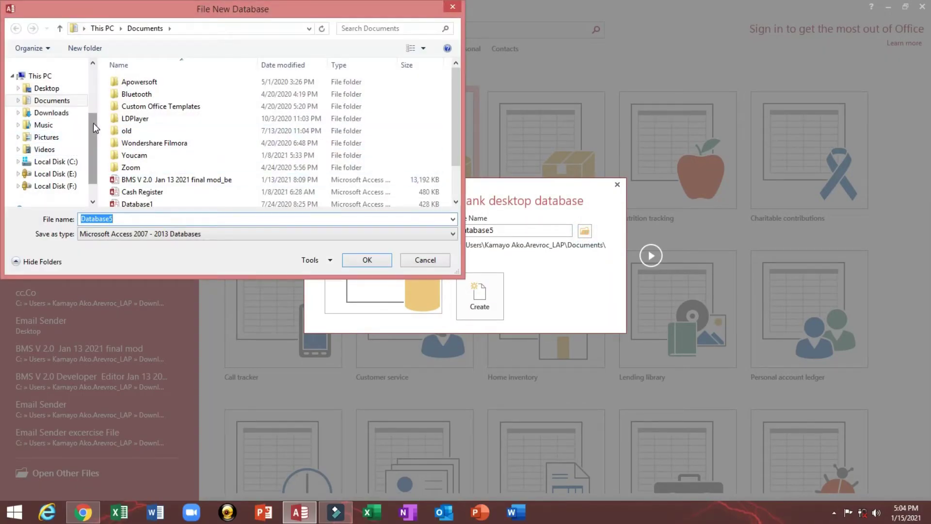
scroll(80, 128, up, 3)
Step: Create the blank database 'Alphabetical Filter' in the Desktop folder
click(42, 123)
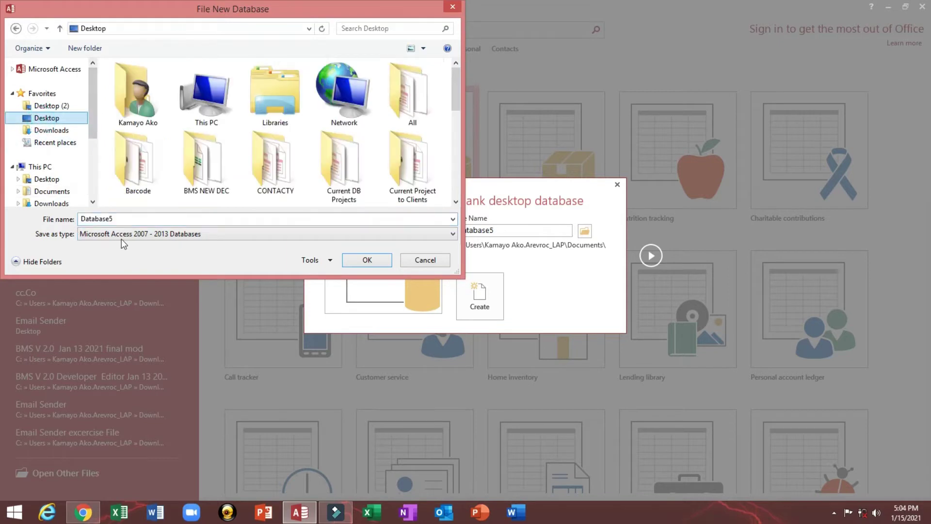
double_click(146, 220)
text(Al)
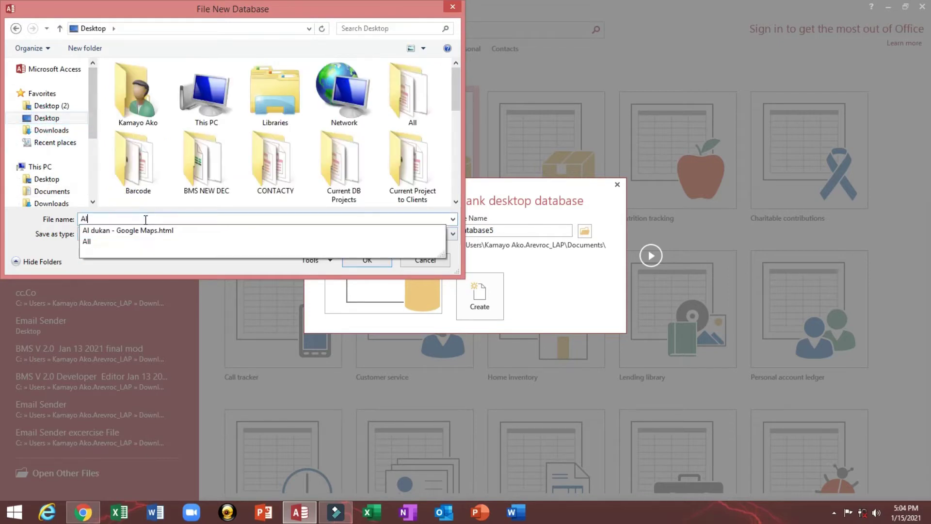
text(phabetical Fi)
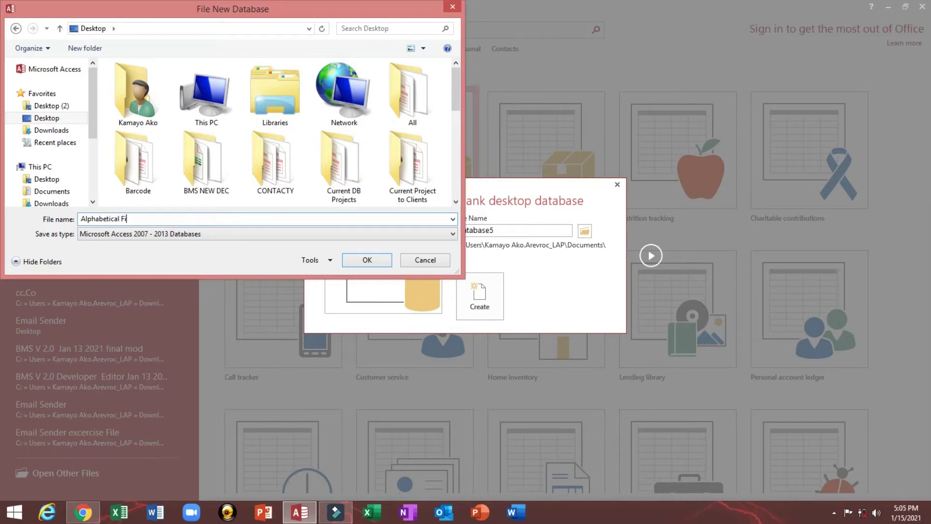
text(45r)
key(BackSpace)
key(BackSpace)
key(BackSpace)
click(367, 260)
click(471, 297)
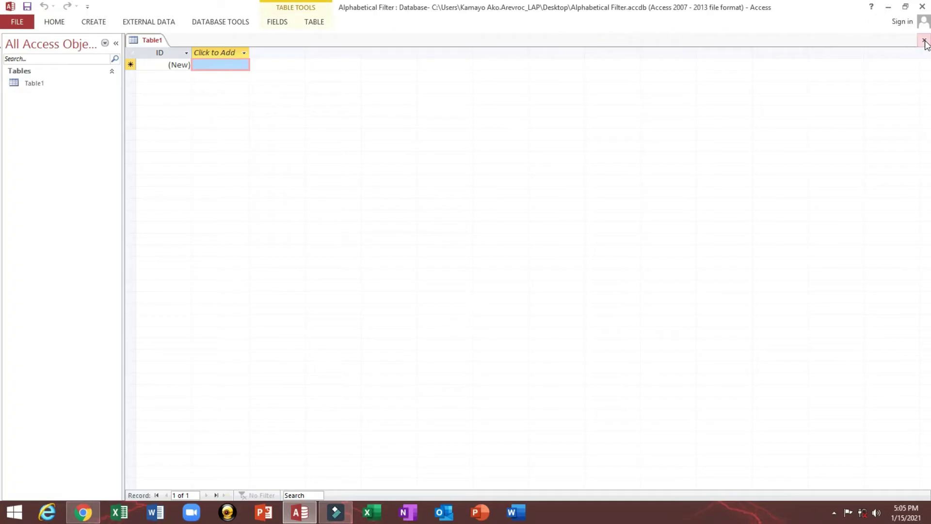
Step: Close the default Table1 and start a new table in Design view
click(924, 40)
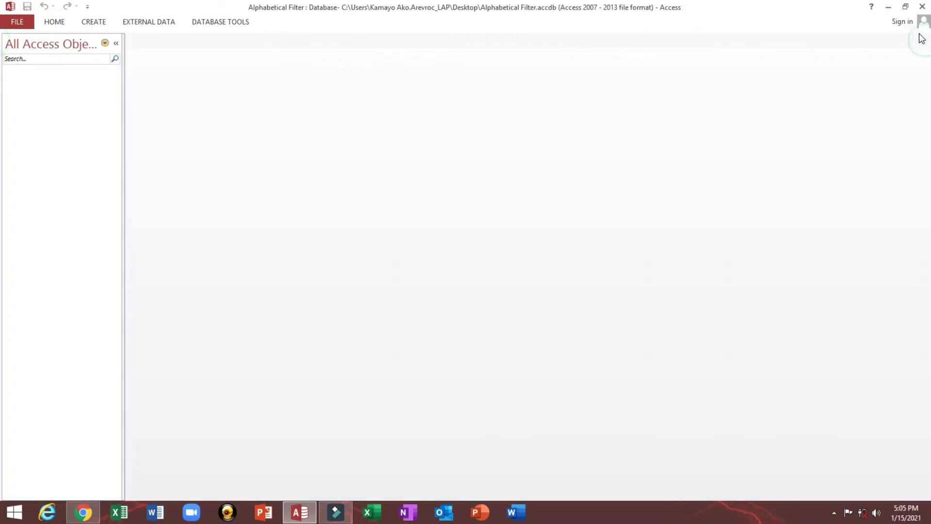
click(89, 24)
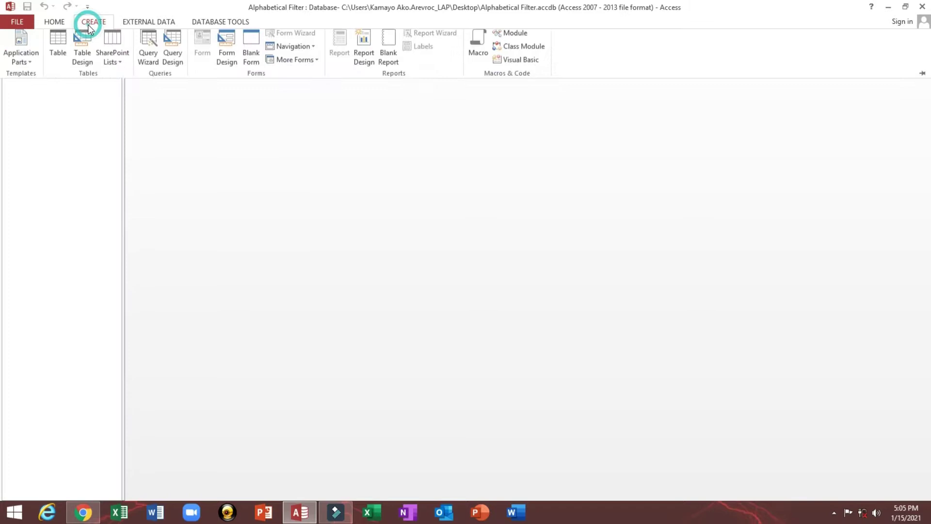
click(86, 49)
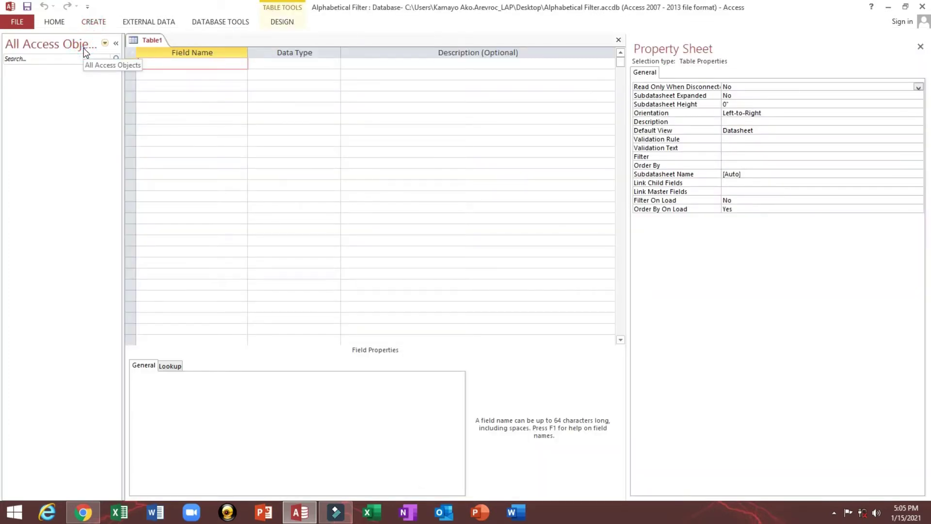
text(Stu)
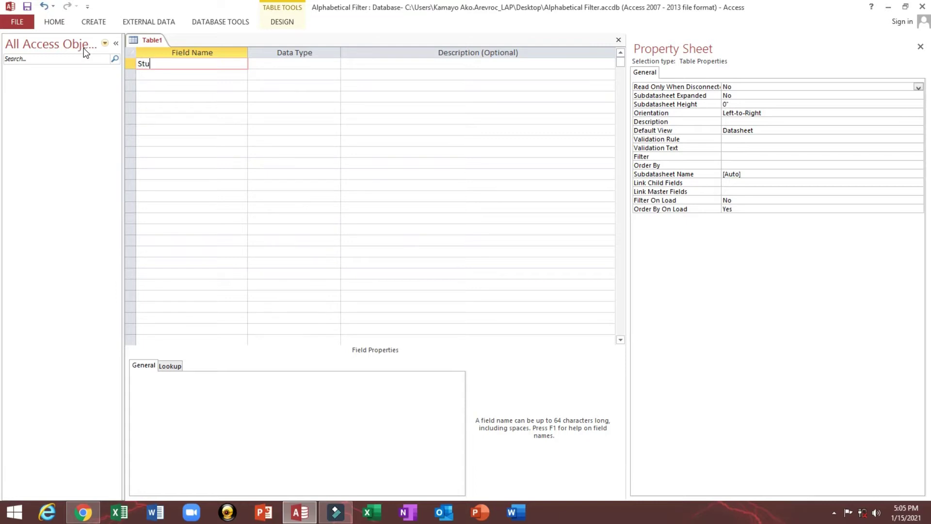
text(dentID)
Step: Define StudentID as AutoNumber and FirstName, LastName, Subjects as Short Text
key(Tab)
text(a)
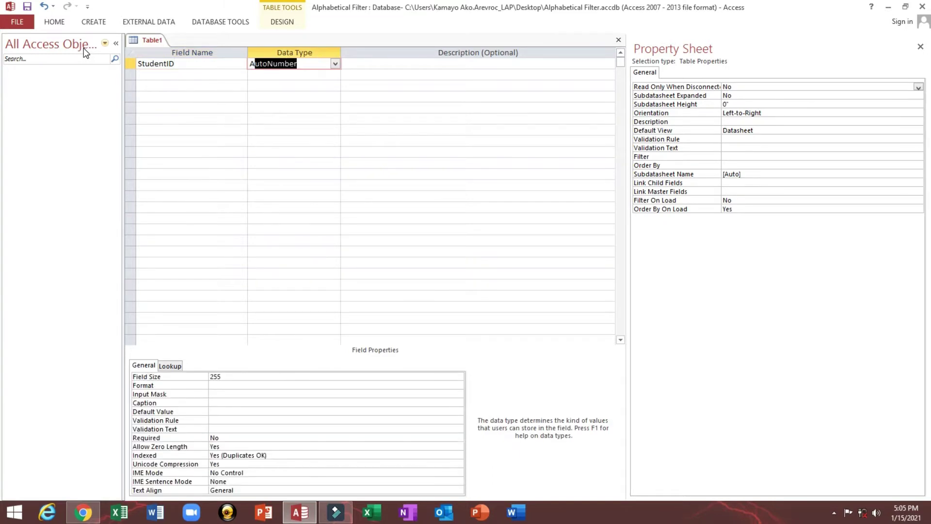
key(Tab)
key(Tab)
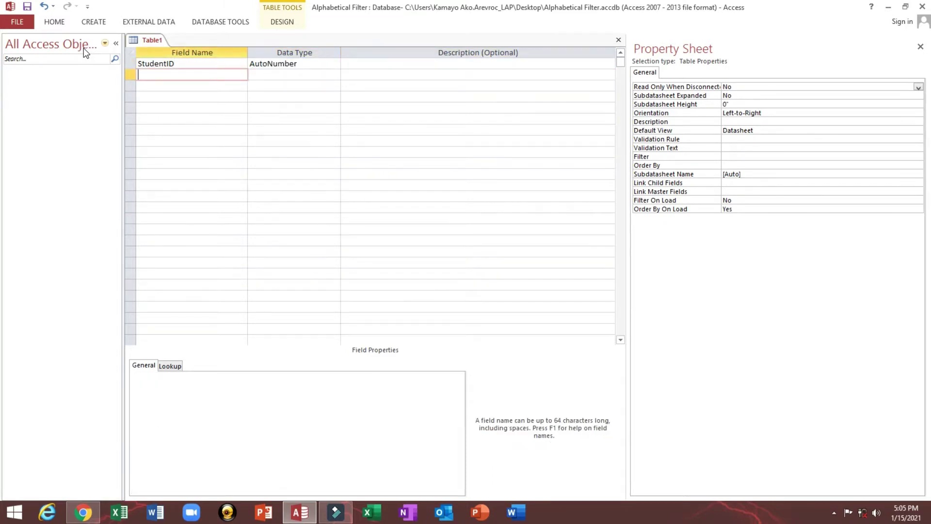
text(fl)
key(BackSpace)
key(BackSpace)
text(N)
text(ame)
key(Tab)
key(Tab)
key(Tab)
text(L)
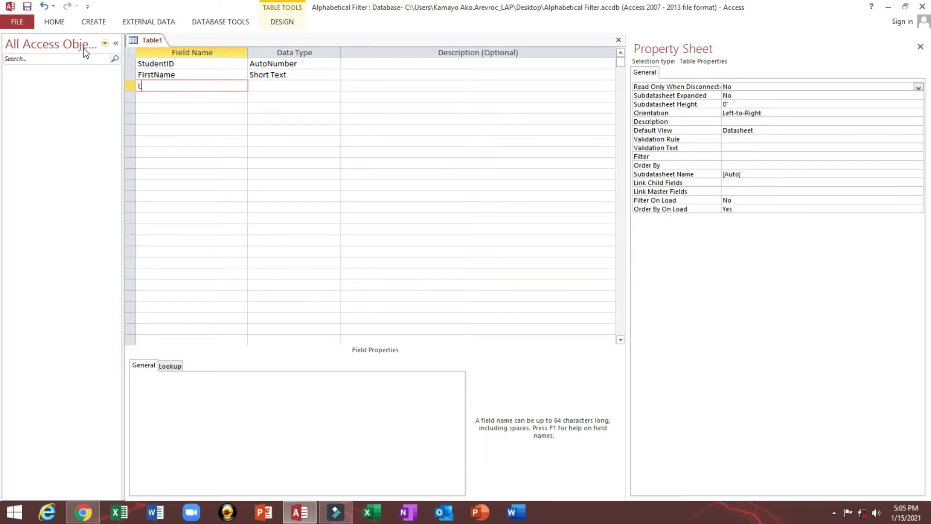
text(astName)
key(Tab)
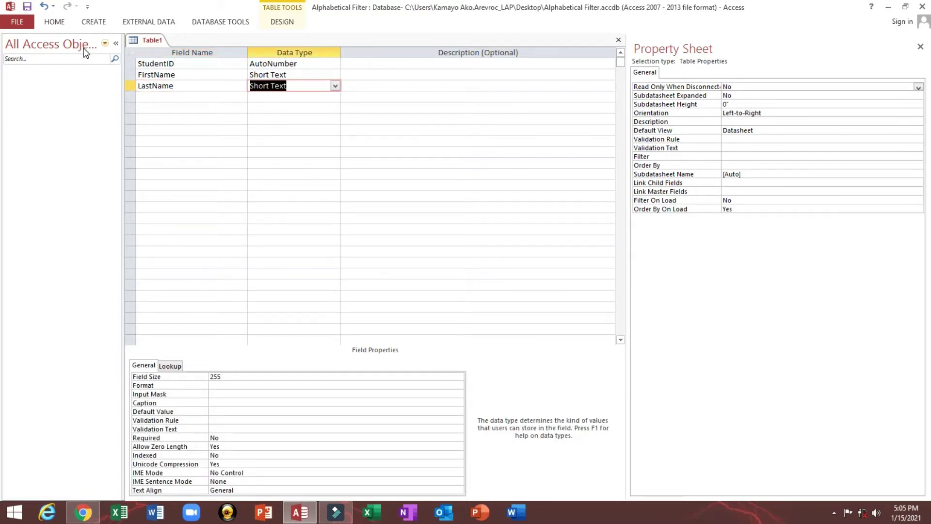
key(Tab)
key(Tab)
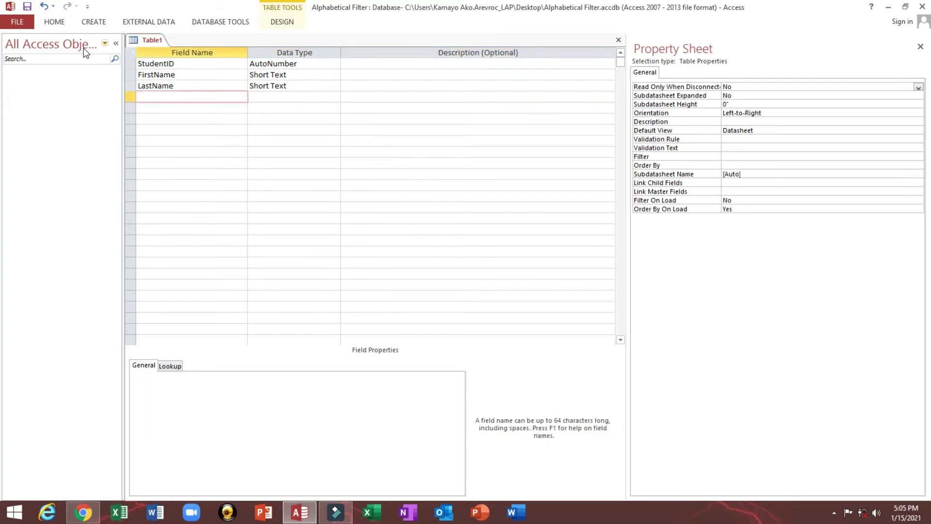
text(Su)
text(bjects)
key(Tab)
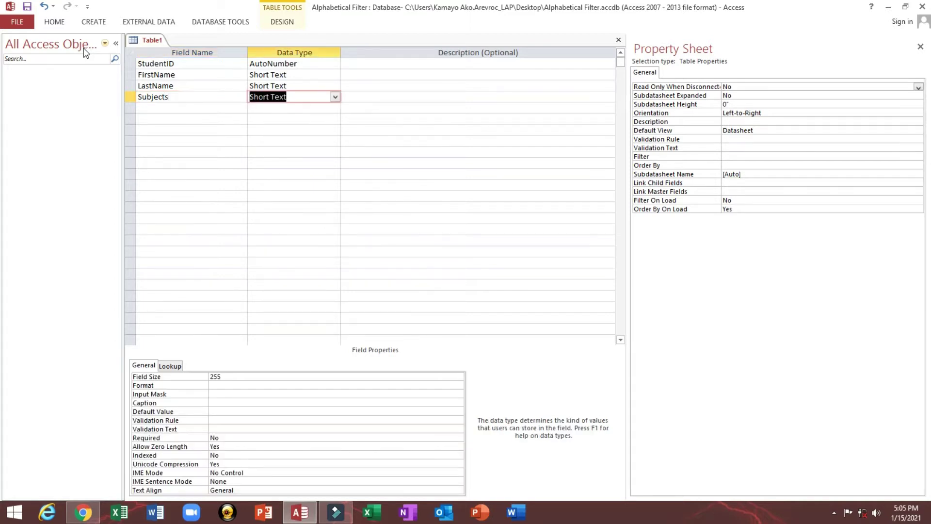
Step: Make StudentID the table's primary key
click(131, 63)
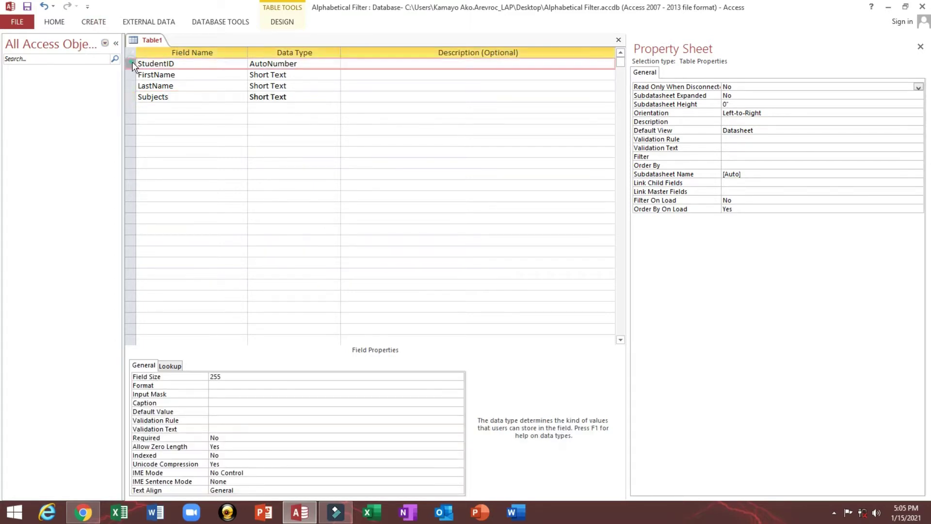
right_click(132, 64)
click(139, 73)
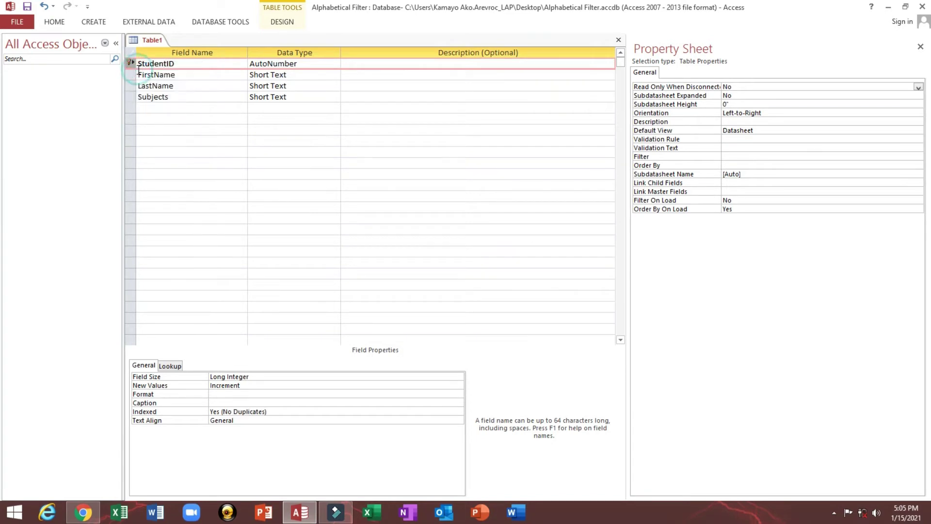
Step: Set the FirstName field's caption to First Name
click(183, 74)
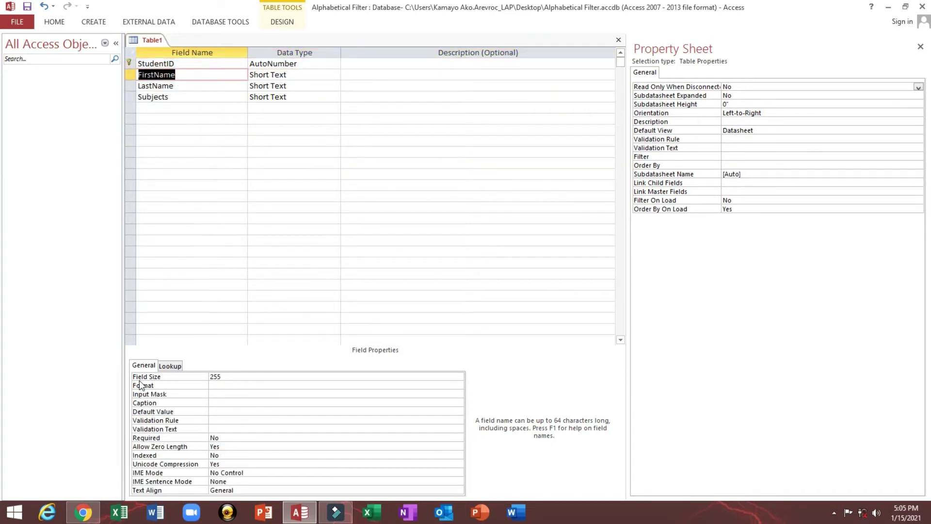
drag(195, 74, 136, 77)
key(ctrl+c)
click(146, 402)
key(ctrl+v)
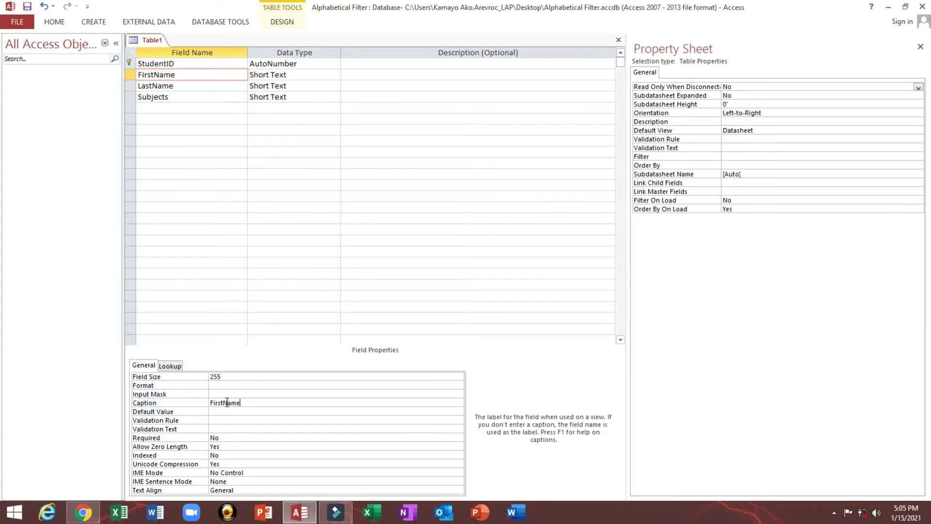
click(224, 401)
Step: Set the LastName field's caption and save the table as Students
drag(203, 86, 128, 87)
key(ctrl+c)
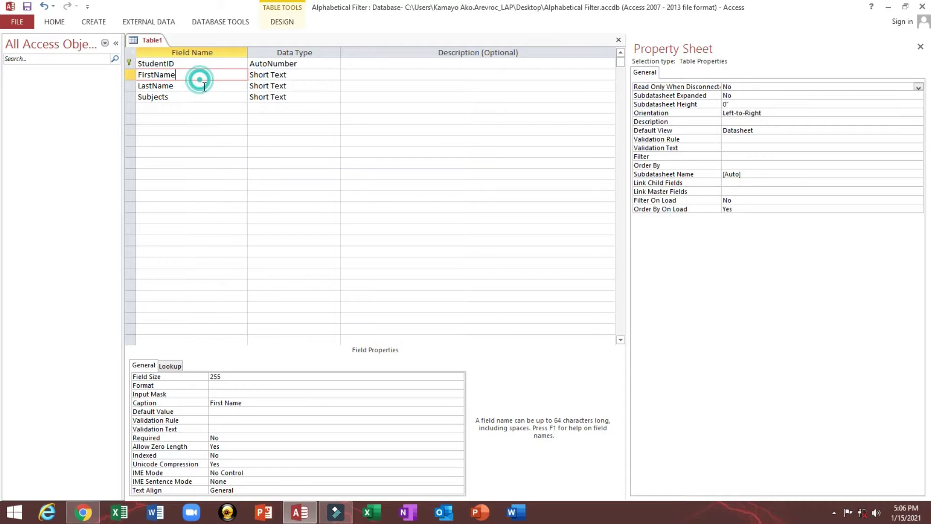
click(144, 395)
key(ctrl+v)
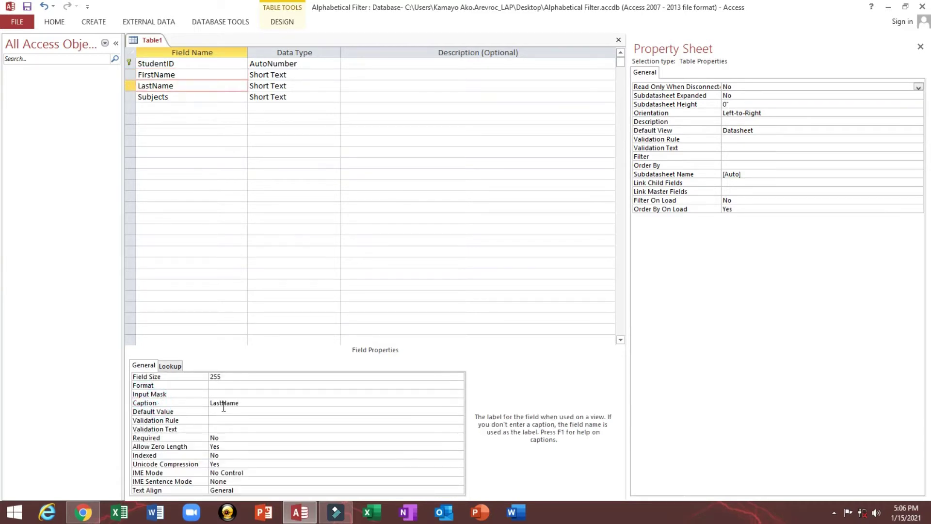
click(224, 404)
click(209, 105)
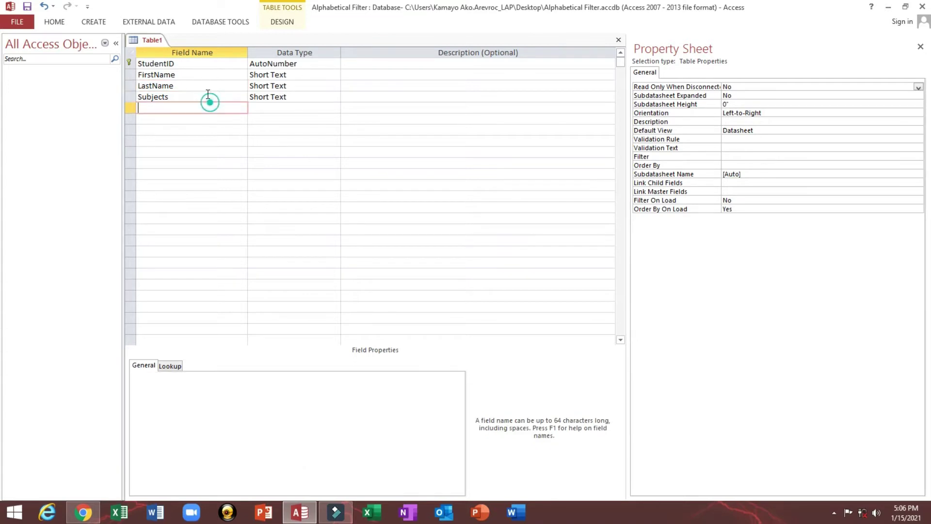
click(203, 67)
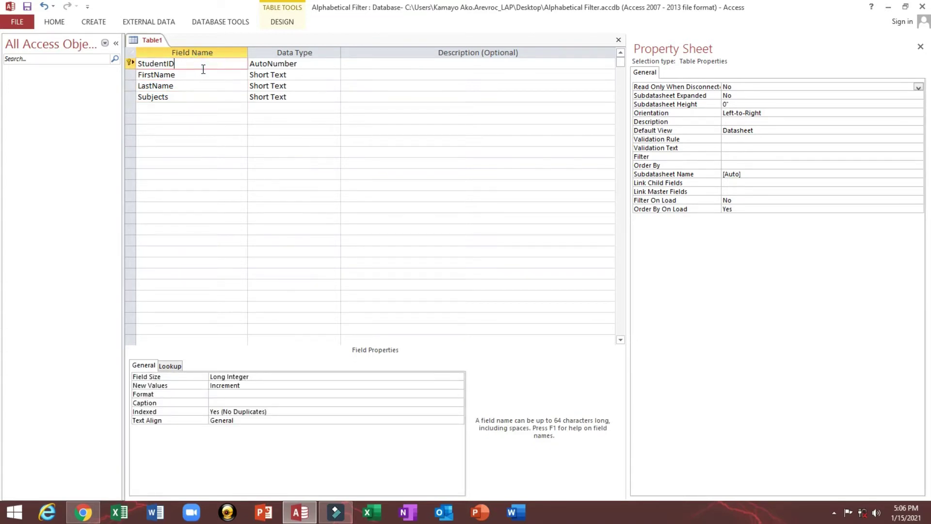
key(ctrl+s)
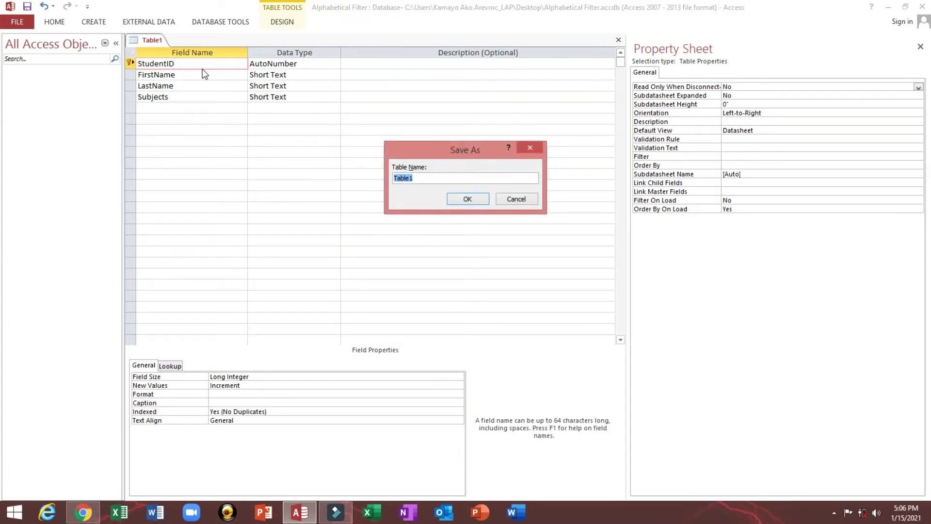
text(Students)
click(459, 202)
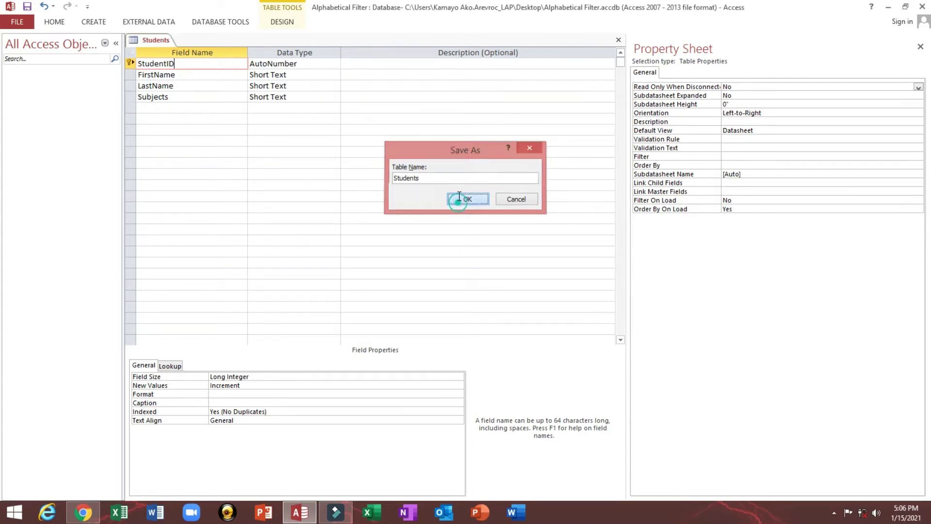
Step: Widen the Students datasheet's First Name, Last Name and Subjects columns, saving the layout
click(619, 40)
double_click(34, 81)
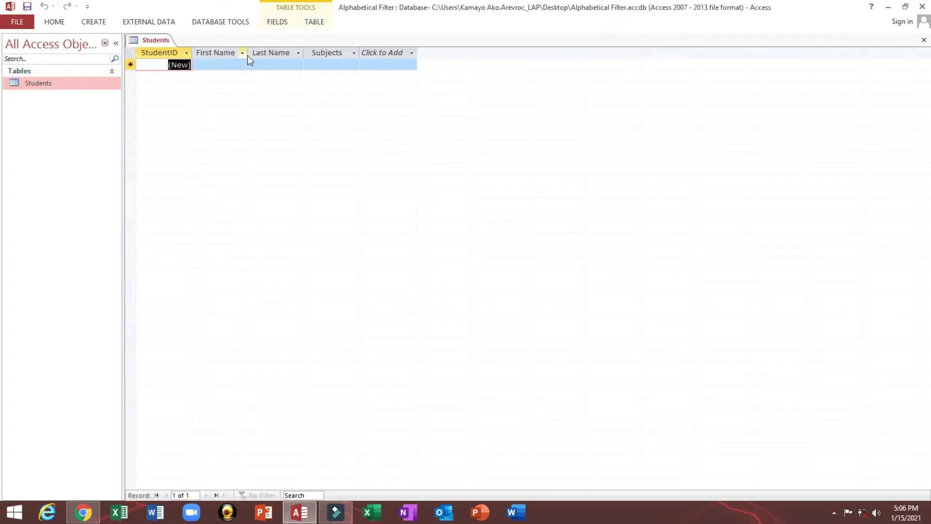
drag(247, 56, 268, 55)
drag(327, 53, 413, 53)
click(437, 53)
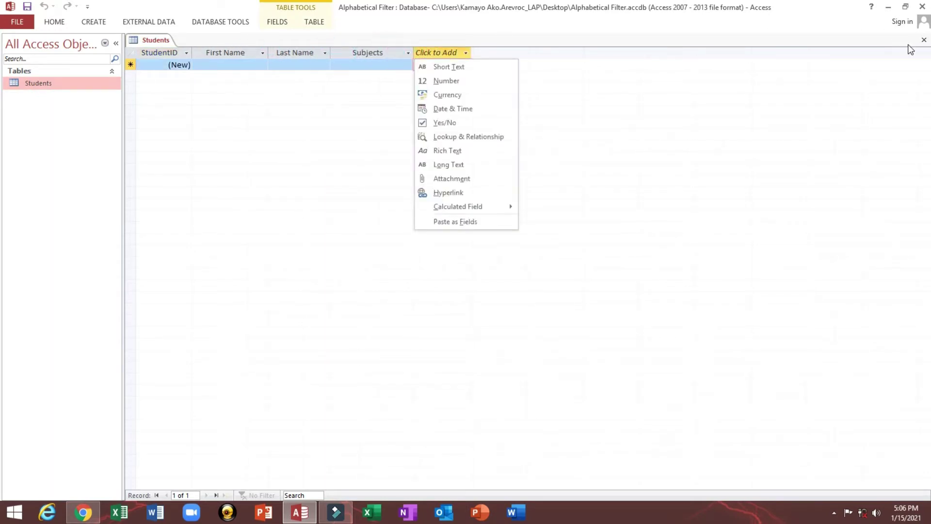
click(924, 39)
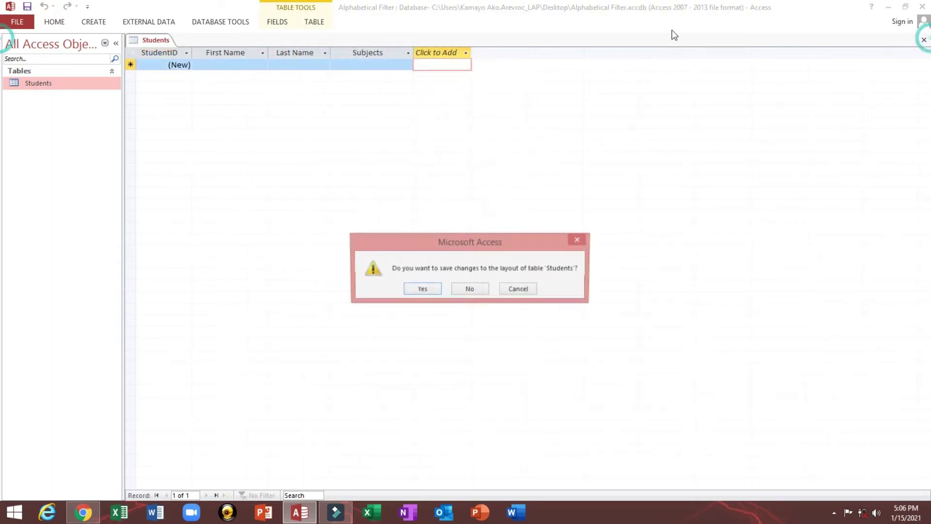
click(423, 289)
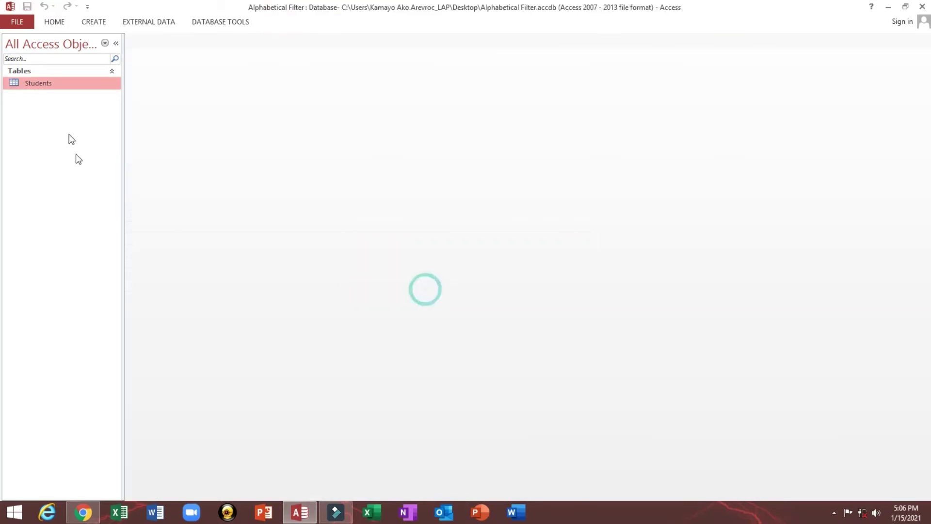
Step: Design a new table with a Letters Short Text field
click(93, 24)
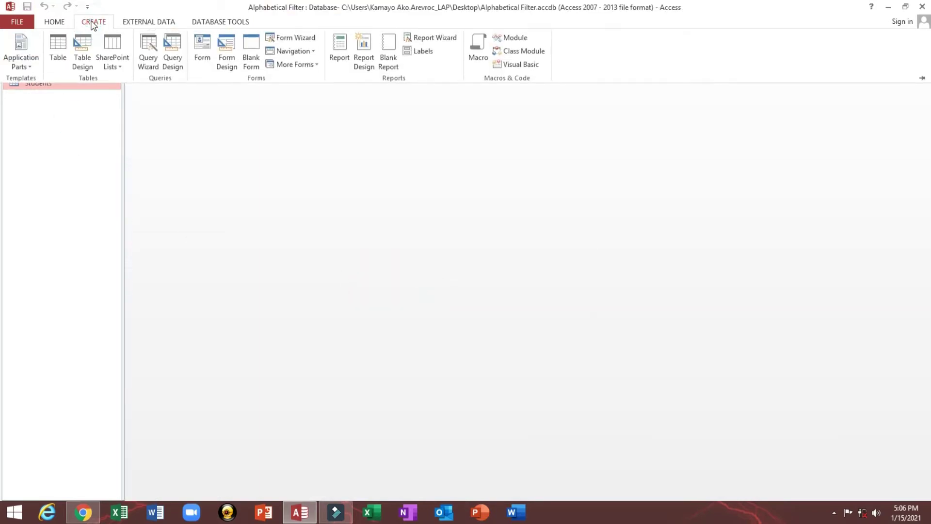
click(82, 62)
text(Lwe)
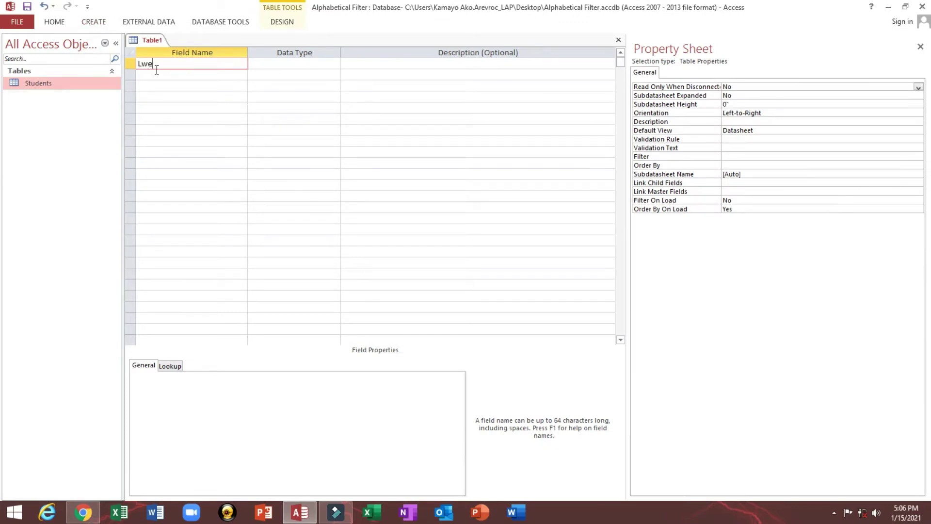
key(BackSpace)
key(BackSpace)
text(ett)
text(ers)
key(Tab)
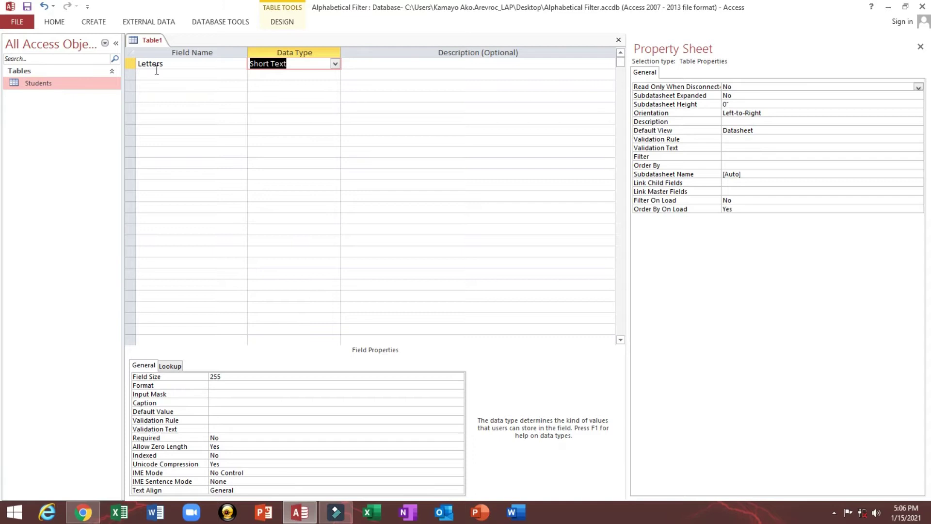
Step: Make Letters the primary key, save the table as Alphabet, and close it
right_click(134, 65)
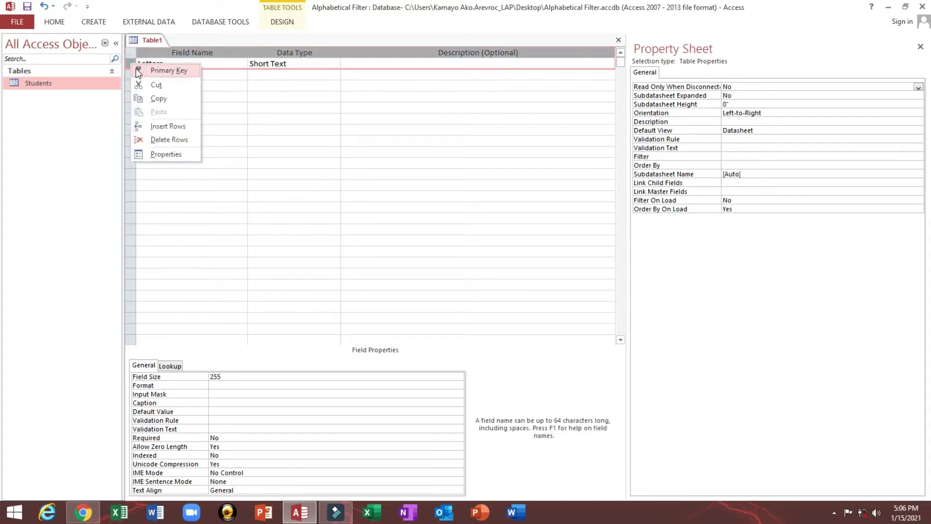
click(168, 70)
key(ctrl+s)
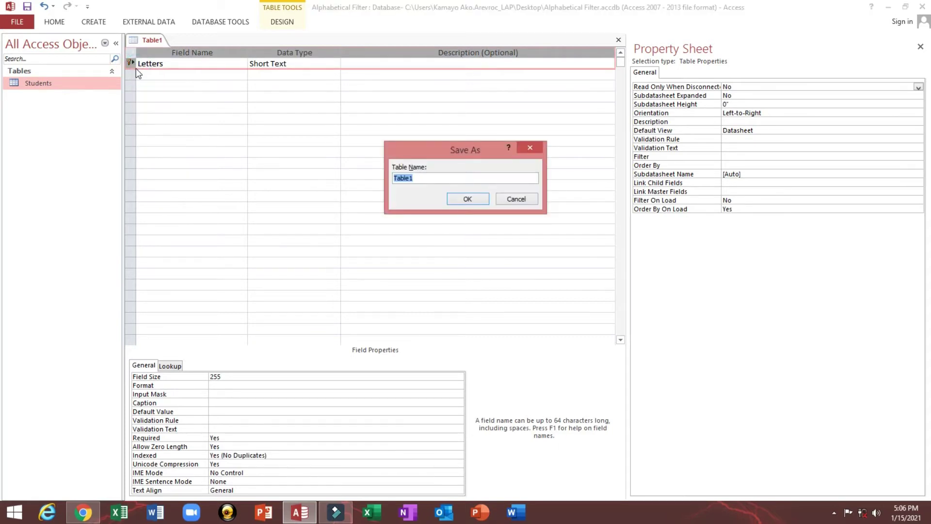
text(Al)
text(phabe)
text(t)
click(463, 201)
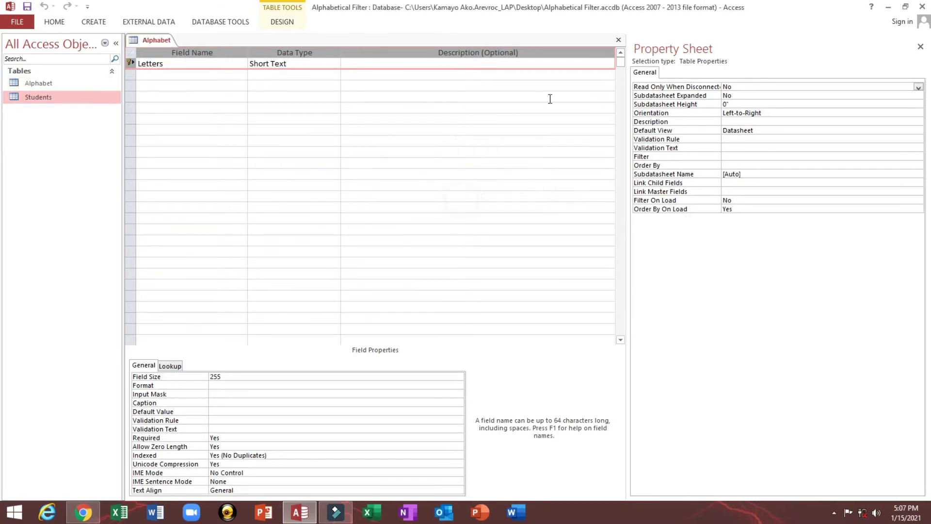
click(619, 40)
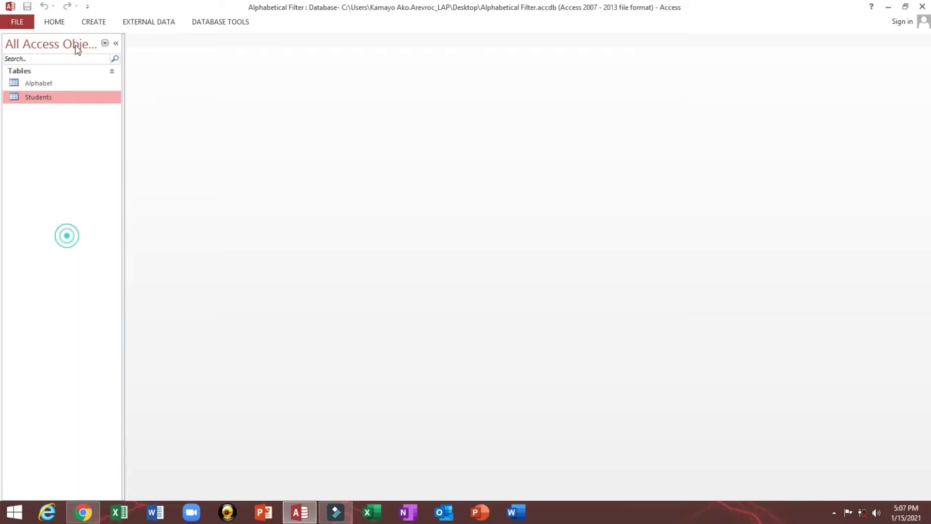
Step: Start a blank form in Design view and enlarge its Detail area
click(93, 23)
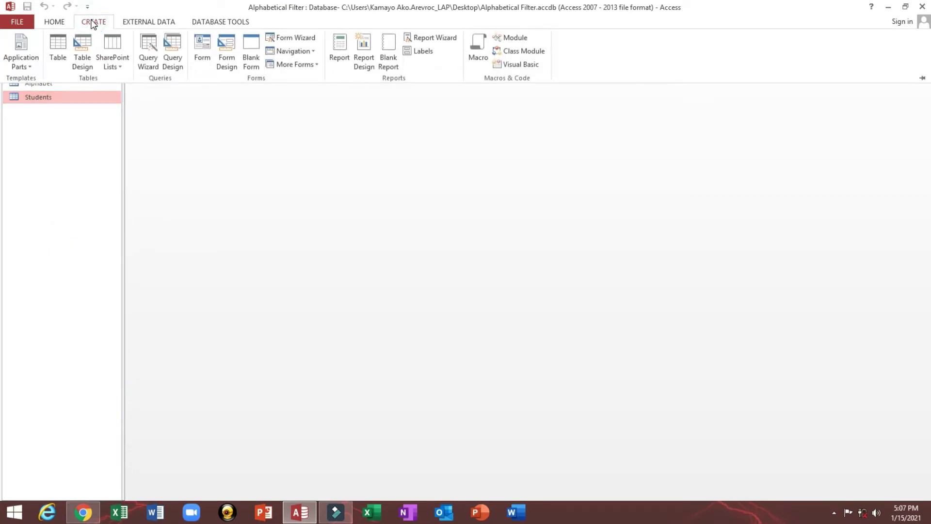
click(228, 60)
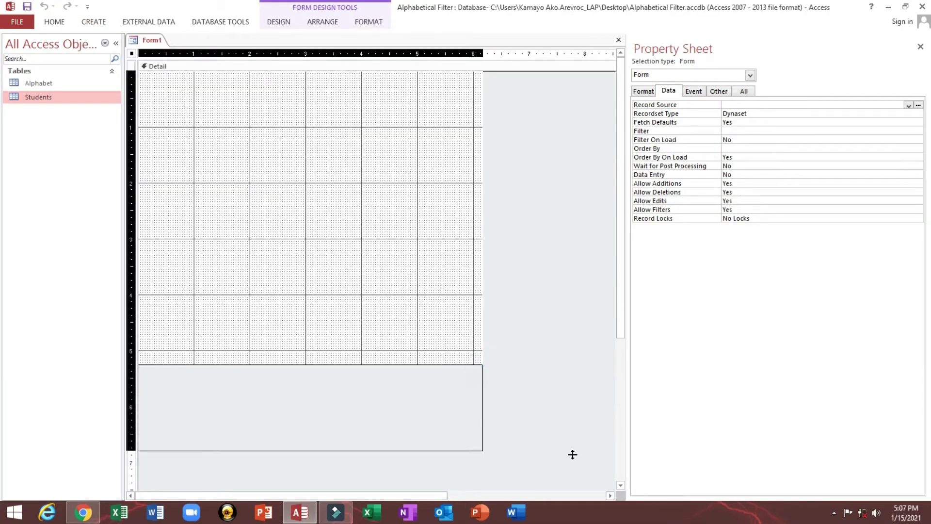
drag(482, 365, 572, 459)
drag(483, 233, 564, 232)
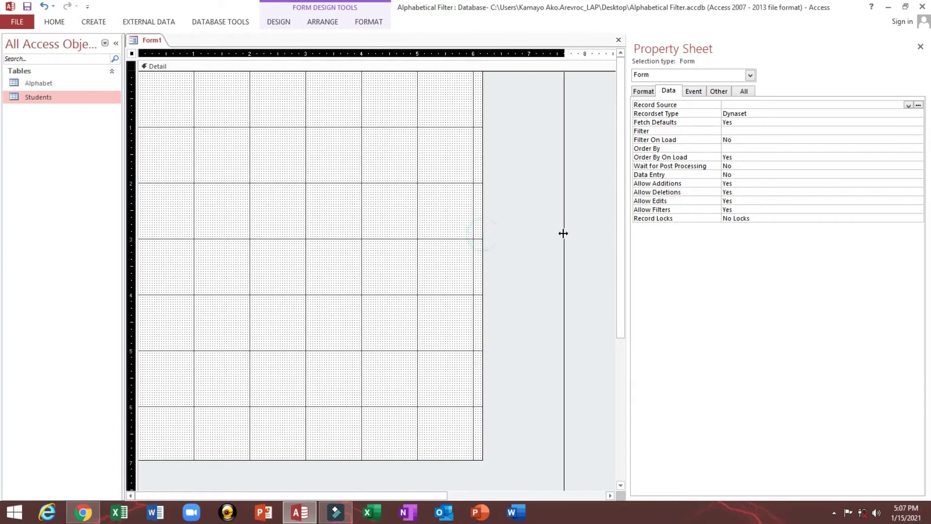
Step: Add a form header and footer, make the header taller, and widen the form
right_click(291, 116)
right_click(279, 102)
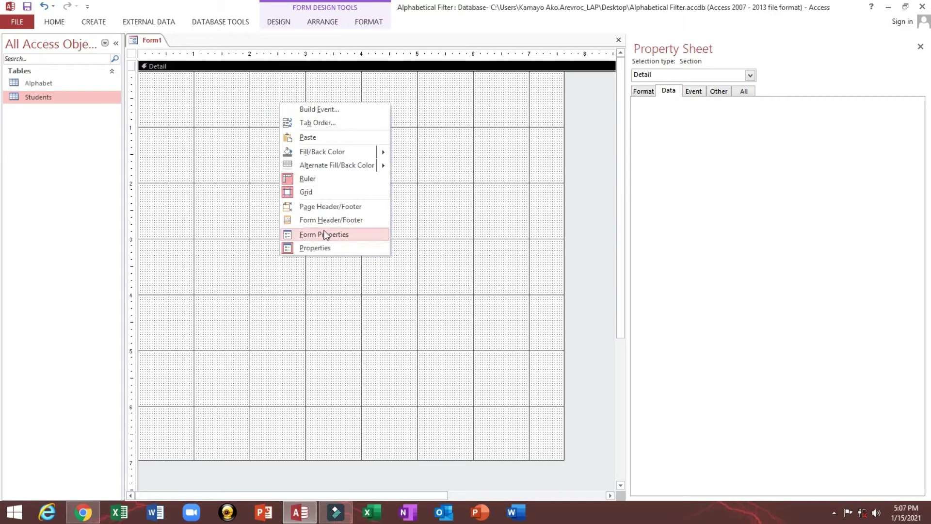
click(318, 228)
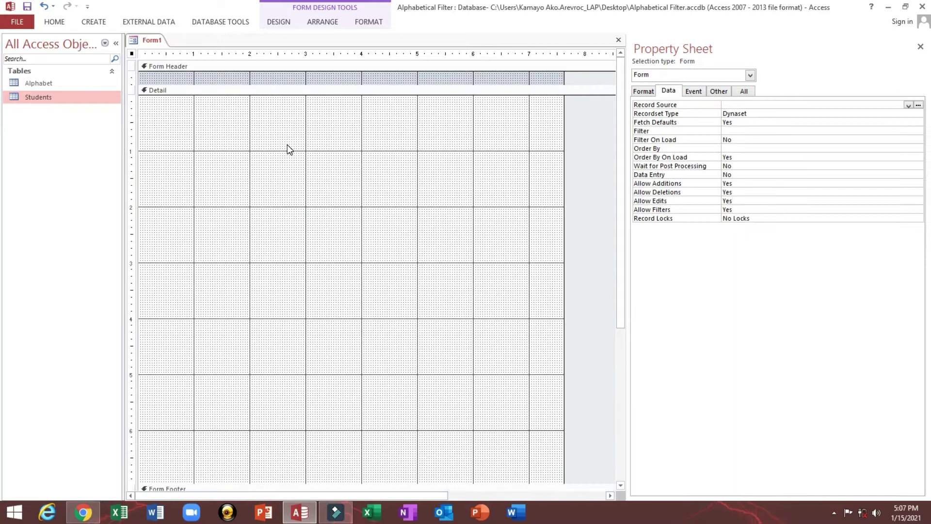
click(306, 85)
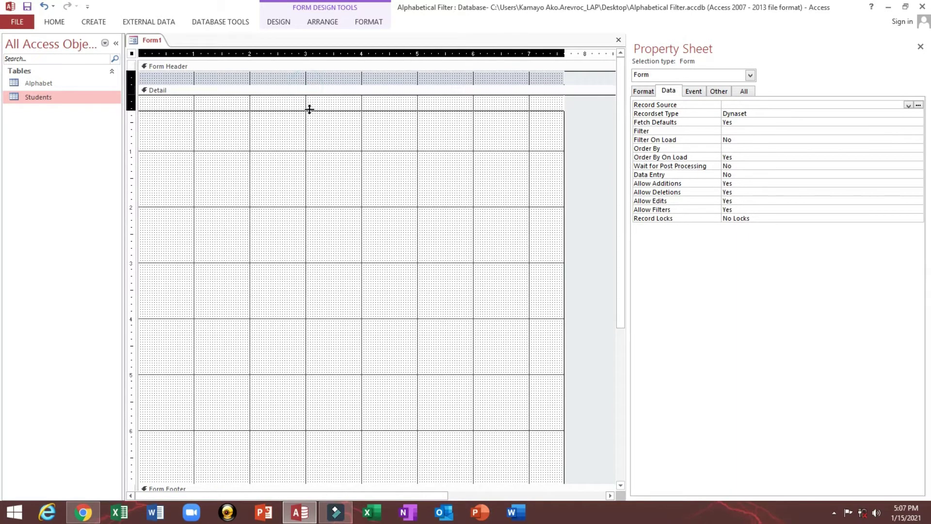
drag(305, 85, 306, 103)
click(304, 93)
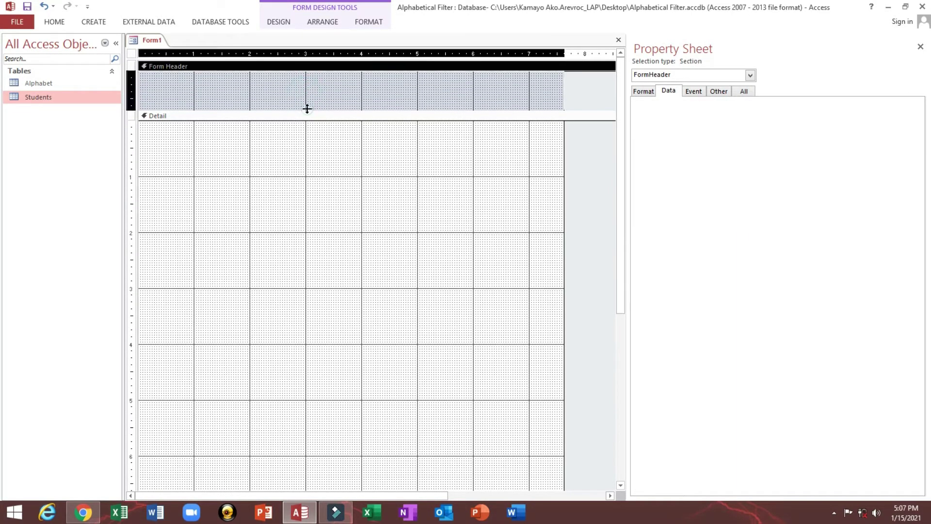
drag(565, 129, 603, 129)
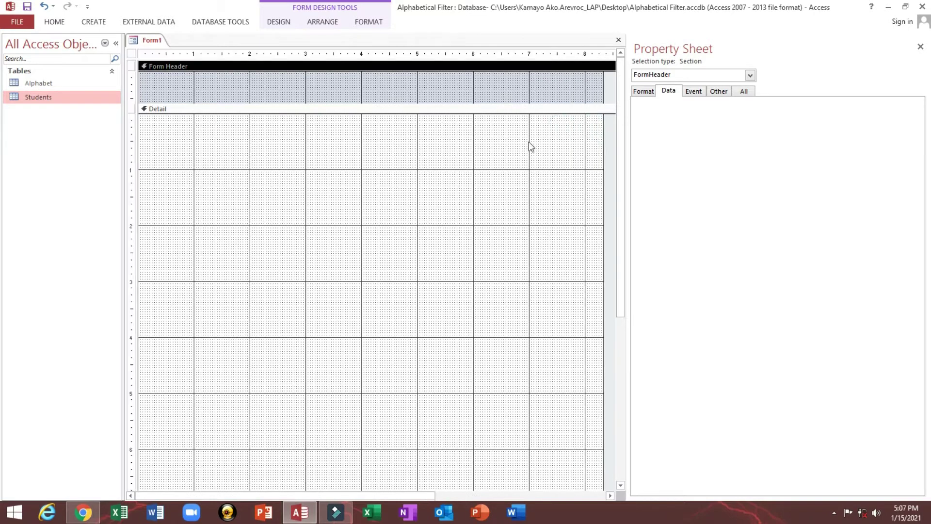
click(515, 146)
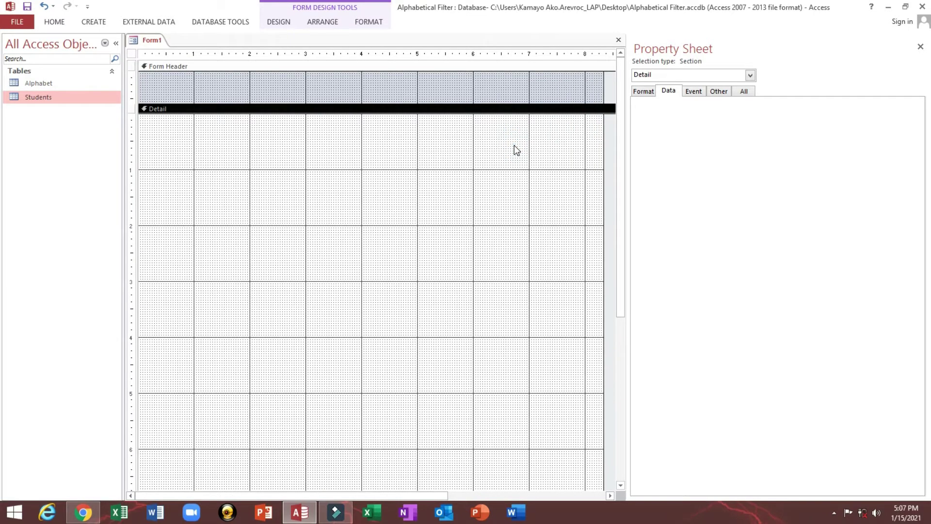
Step: Save the blank form under the name frmStudents
key(ctrl+s)
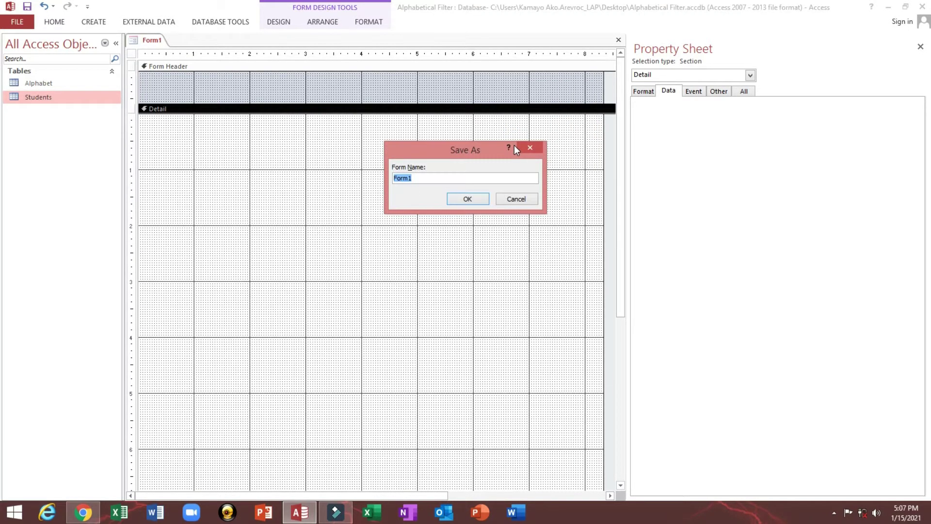
text(frm)
text(Student)
text(s)
click(487, 200)
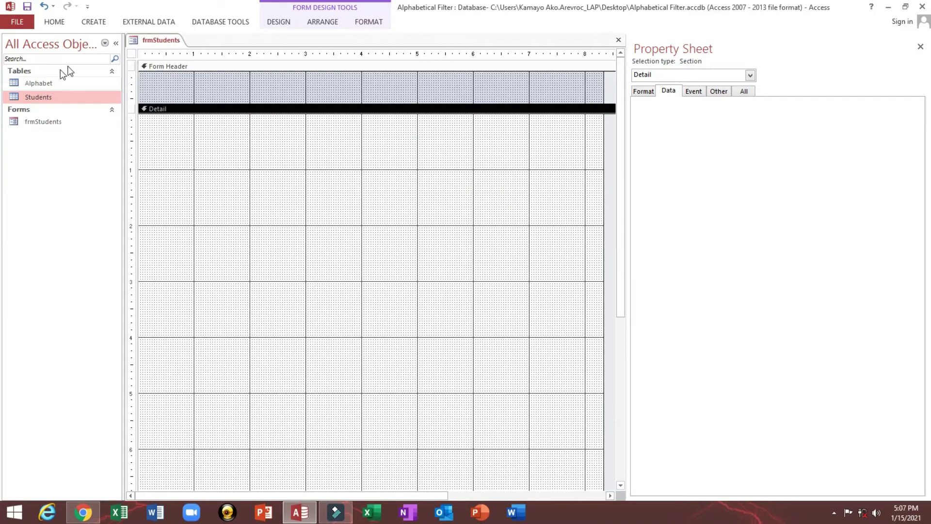
Step: Replace the form's mistyped Caption property with 'Students Details'
click(132, 54)
click(644, 91)
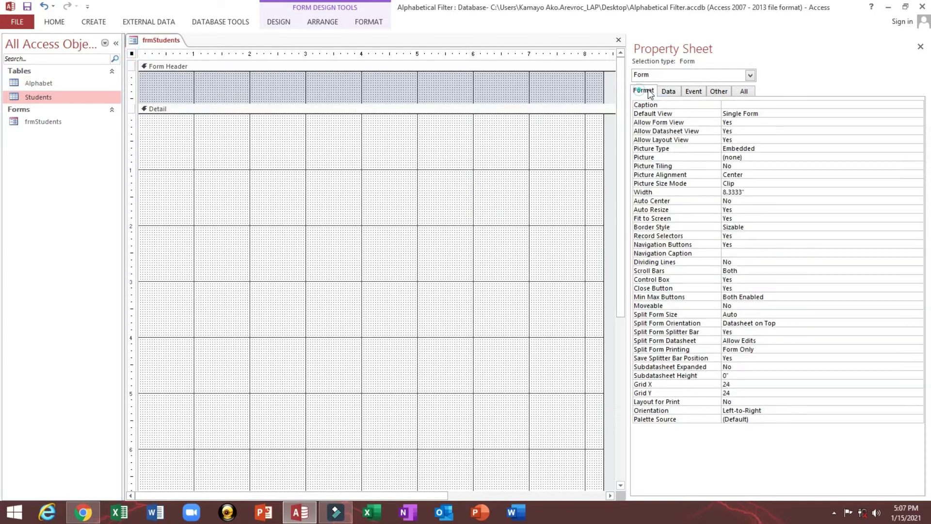
click(739, 102)
text(st)
text(udent)
key(BackSpace)
key(BackSpace)
key(BackSpace)
key(BackSpace)
key(BackSpace)
key(BackSpace)
text(sTU)
key(BackSpace)
key(BackSpace)
key(BackSpace)
text(Studen)
text(ts )
text(Detail)
key(Return)
Step: Set the Form Header section's Back Color to #BA1419
click(169, 76)
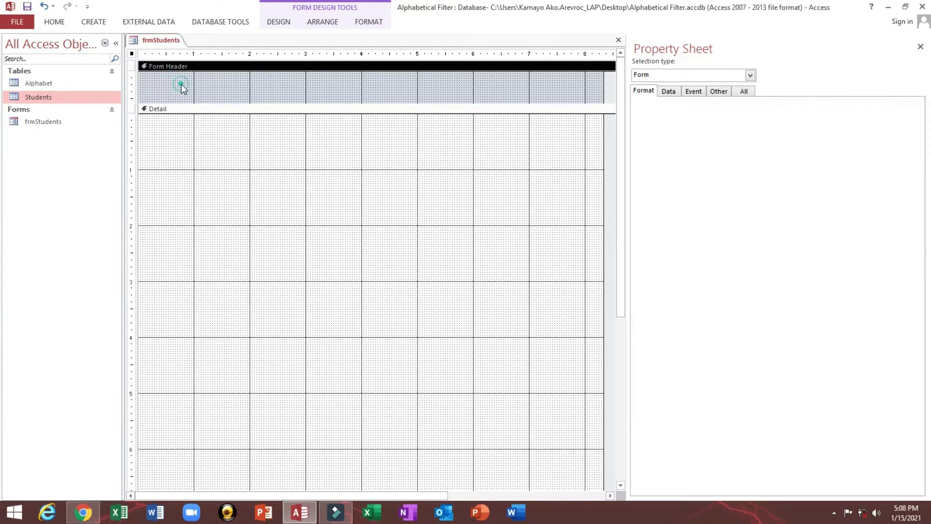
click(255, 94)
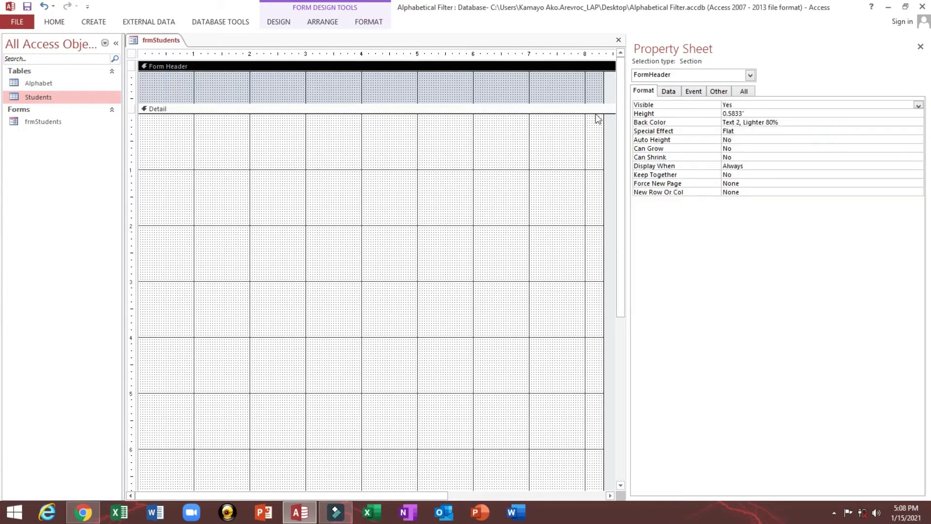
click(634, 123)
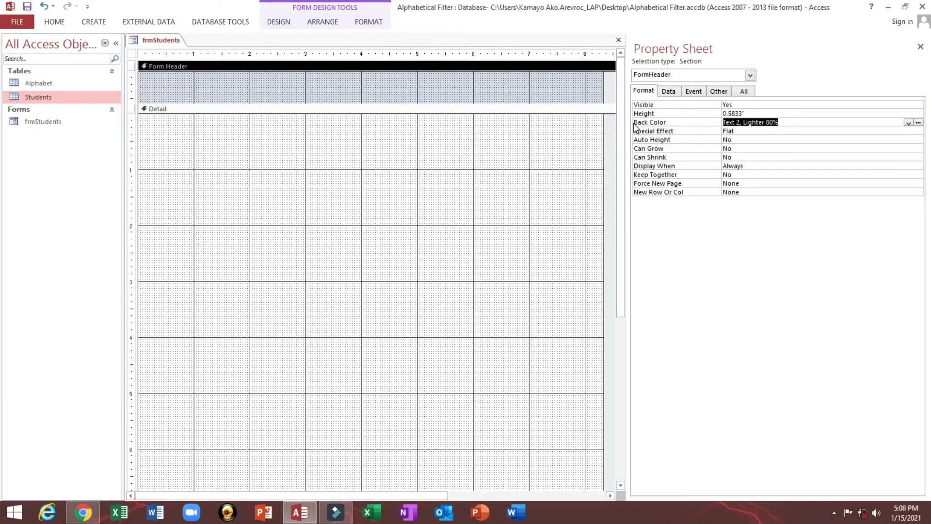
text(#)
text(BA)
text(1419)
key(Return)
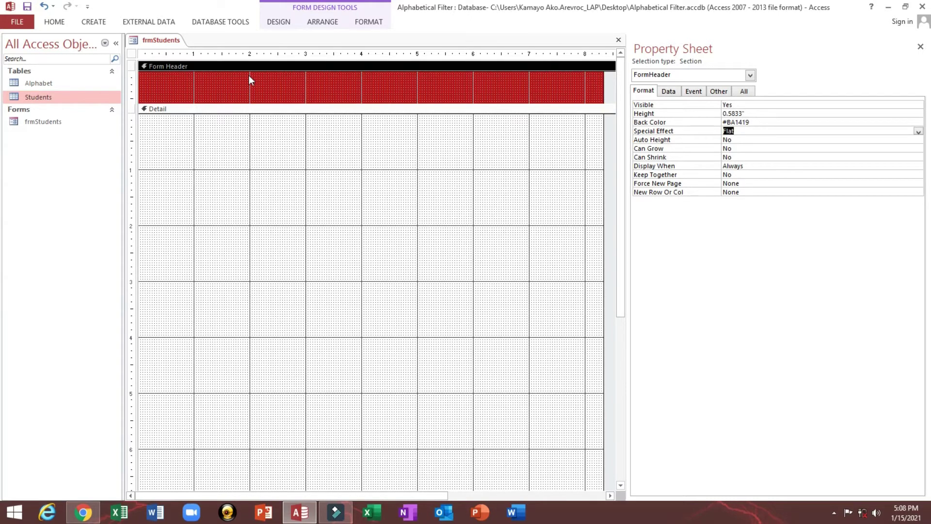
click(248, 75)
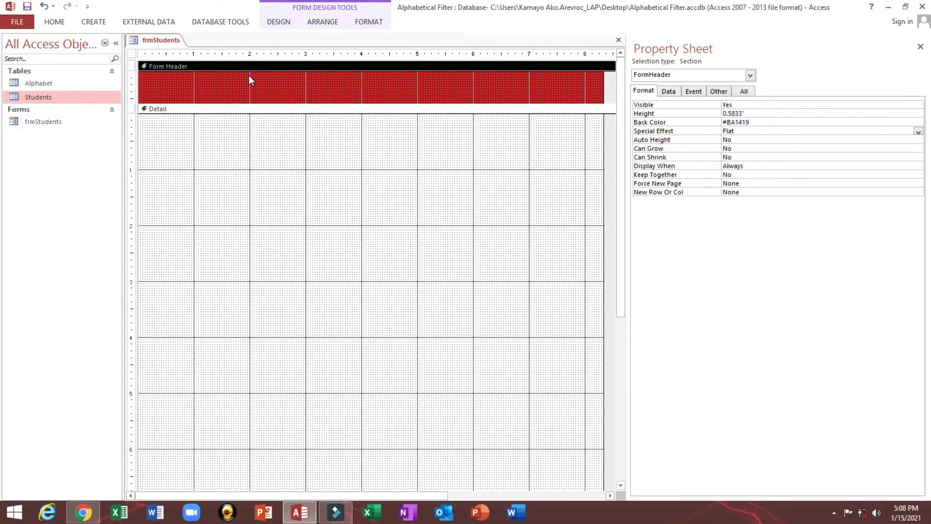
Step: Draw an unbound combo box in the Form Header, skipping the combo box wizard
click(280, 22)
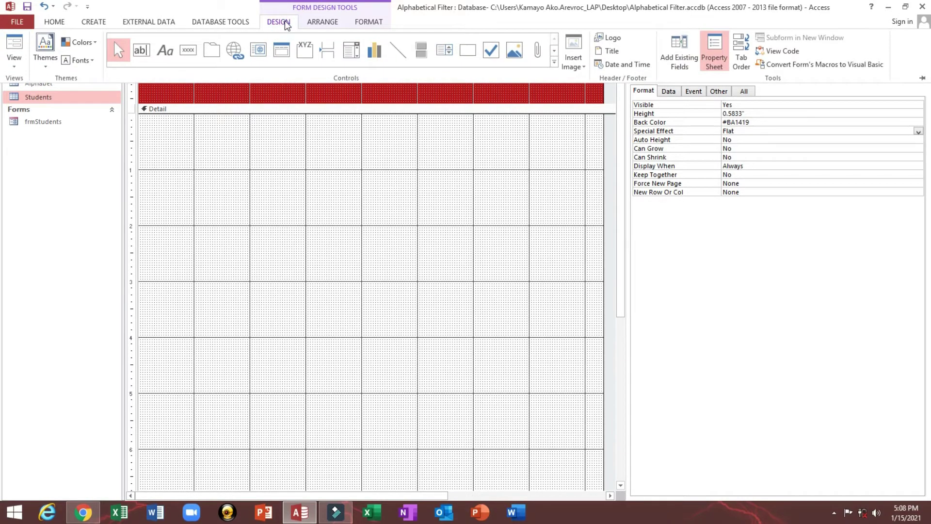
click(353, 59)
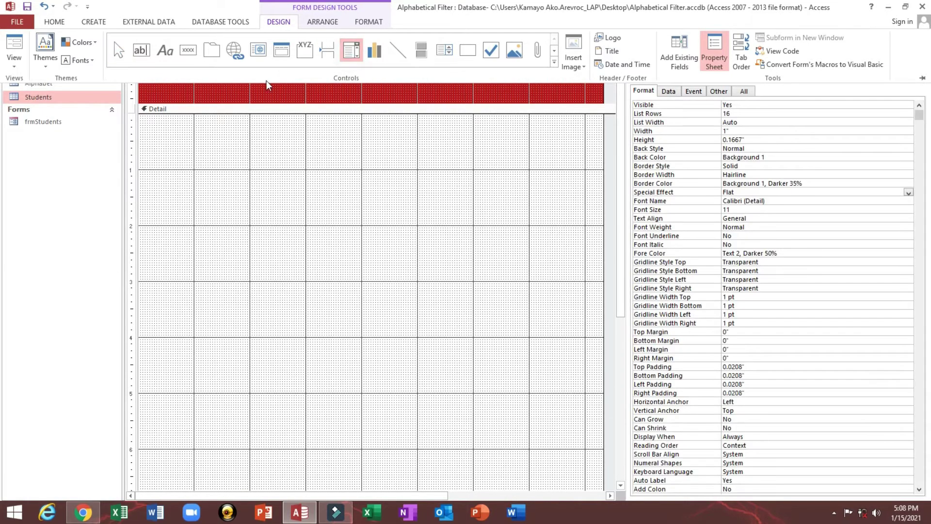
drag(224, 79, 285, 94)
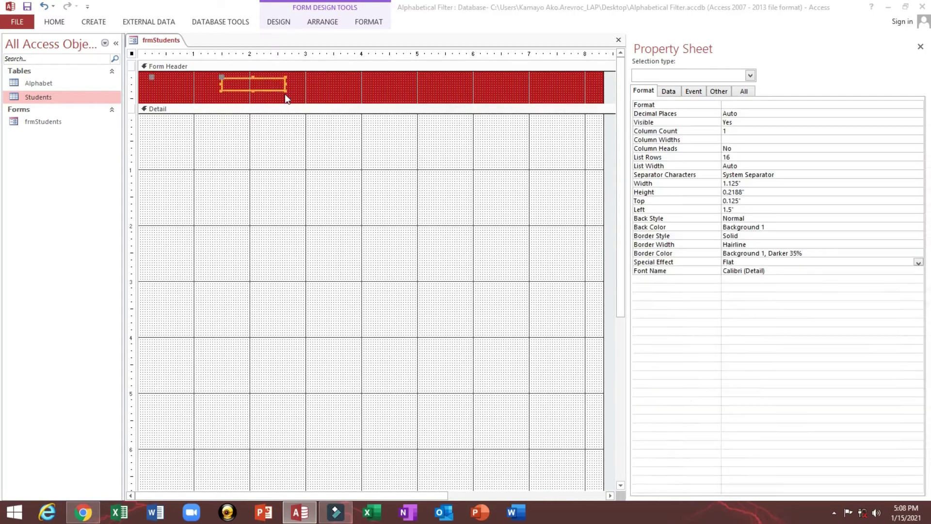
click(430, 285)
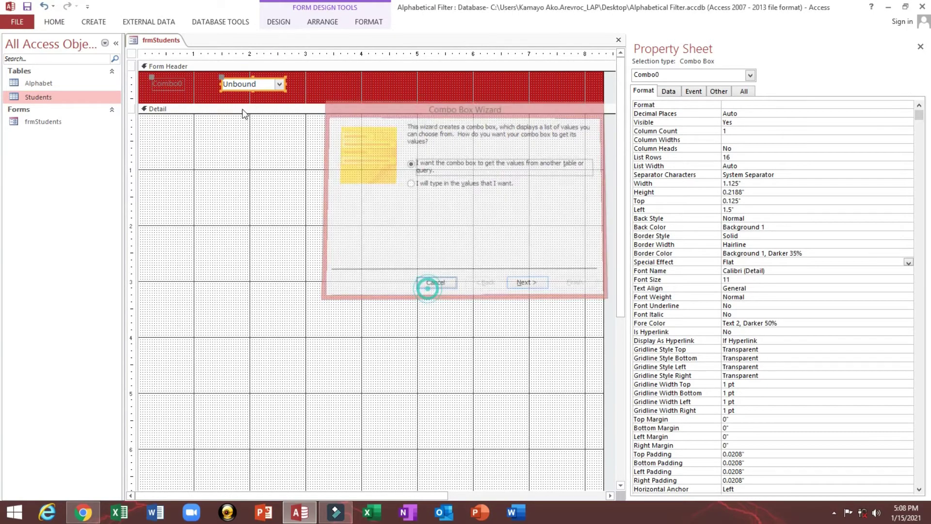
click(217, 104)
Step: Make the Form Header taller and move the combo box below its label
drag(221, 118, 152, 93)
click(203, 75)
mouse_move(203, 76)
mouse_down()
mouse_move(164, 89)
mouse_move(196, 89)
mouse_up()
click(289, 85)
Step: Caption the combo box label 'Filter by Subject' and widen it to fit
click(209, 83)
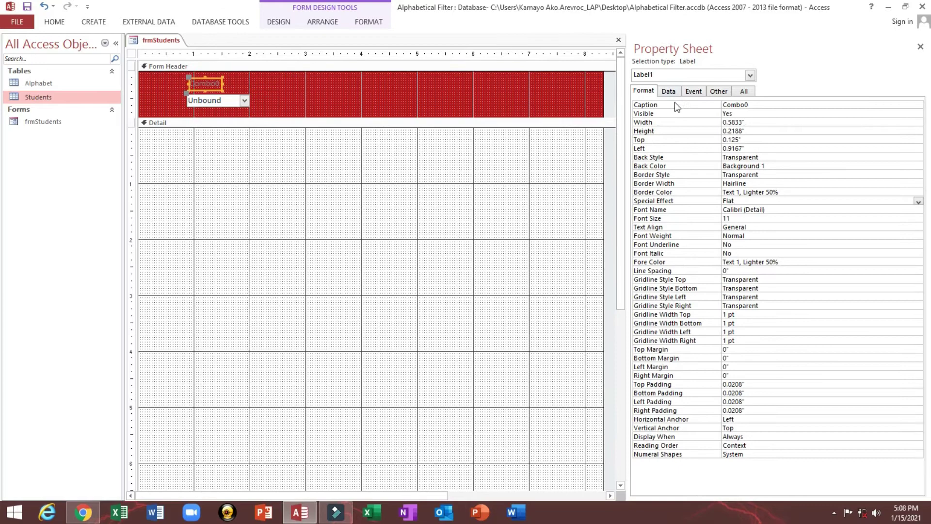
click(675, 106)
text(F)
text(ilter)
text( by Sub)
text(ject)
key(Return)
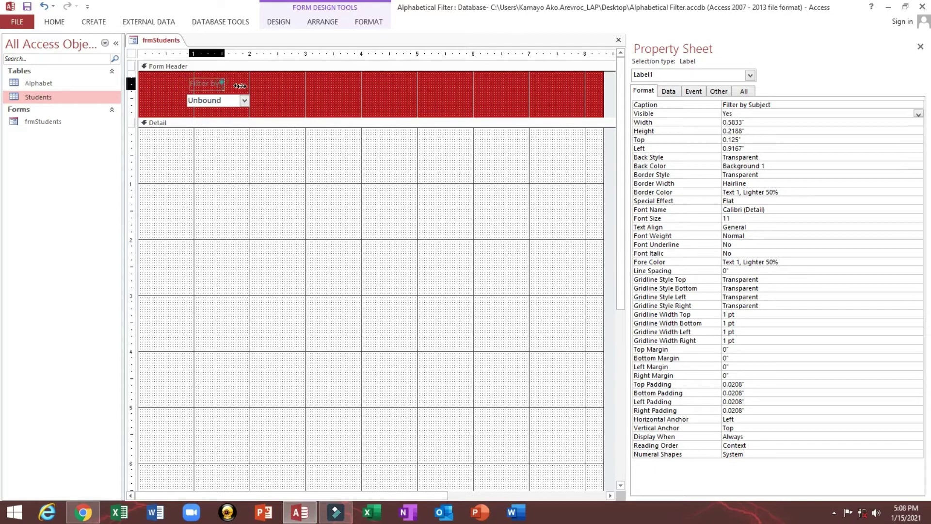
drag(240, 86, 248, 86)
Step: Make the Filter by Subject label's font colour white
click(54, 22)
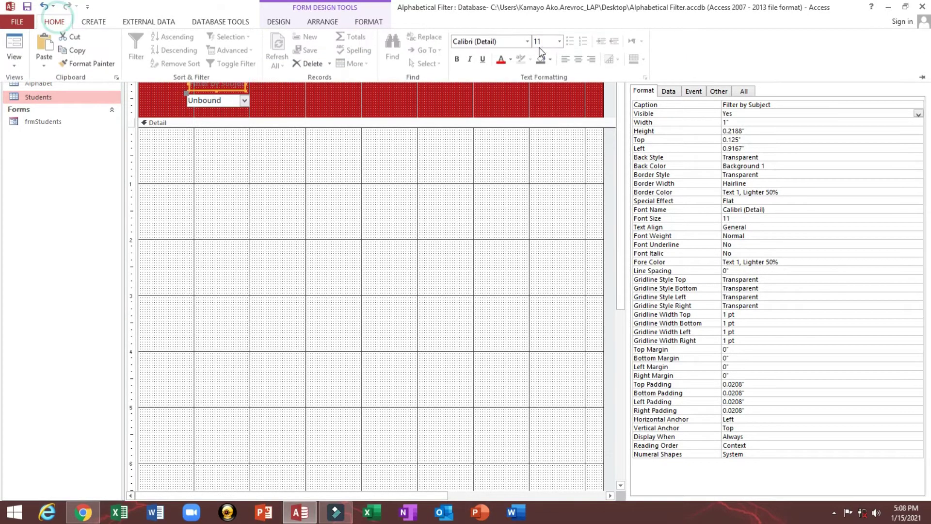
click(510, 56)
click(506, 107)
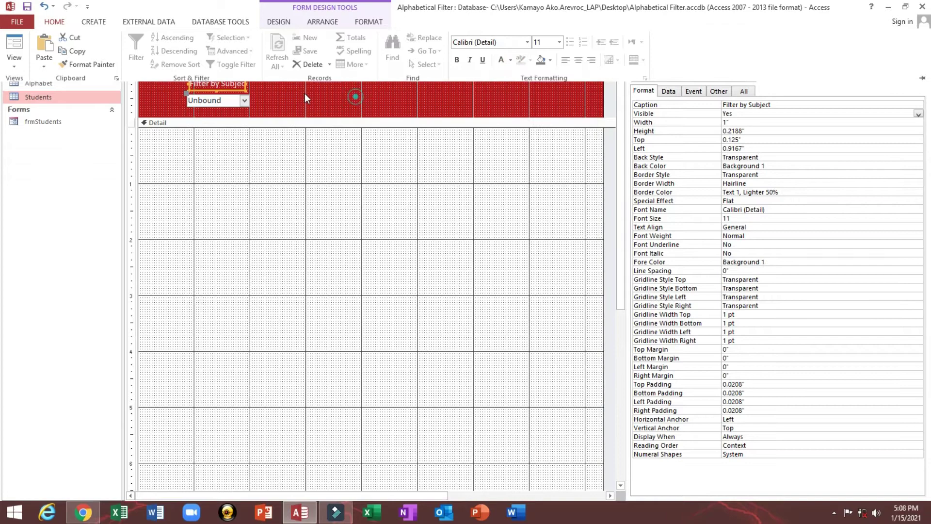
mouse_move(261, 78)
mouse_down()
mouse_move(227, 105)
mouse_move(239, 105)
mouse_up()
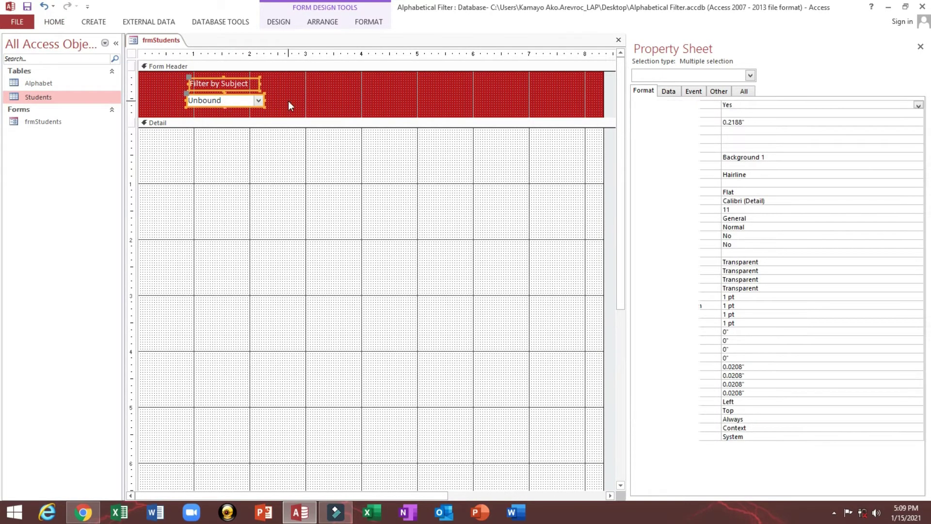
click(227, 73)
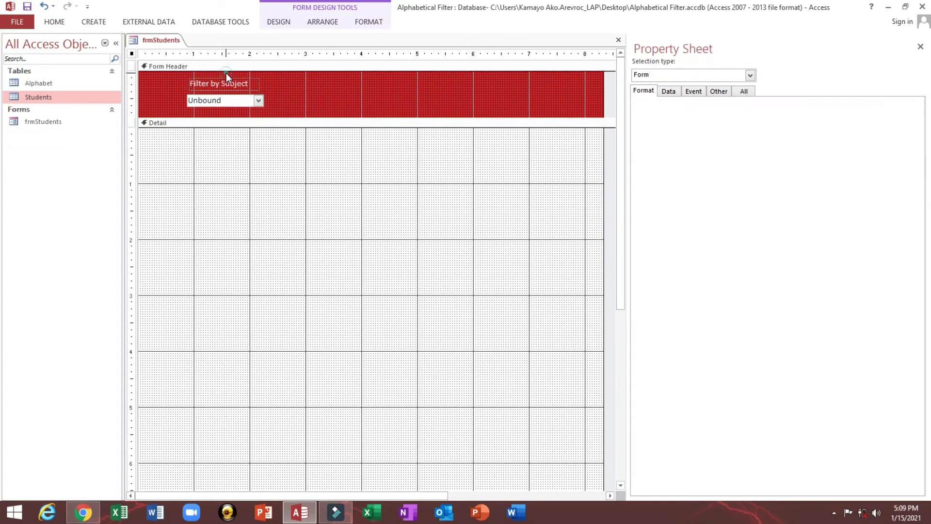
click(191, 83)
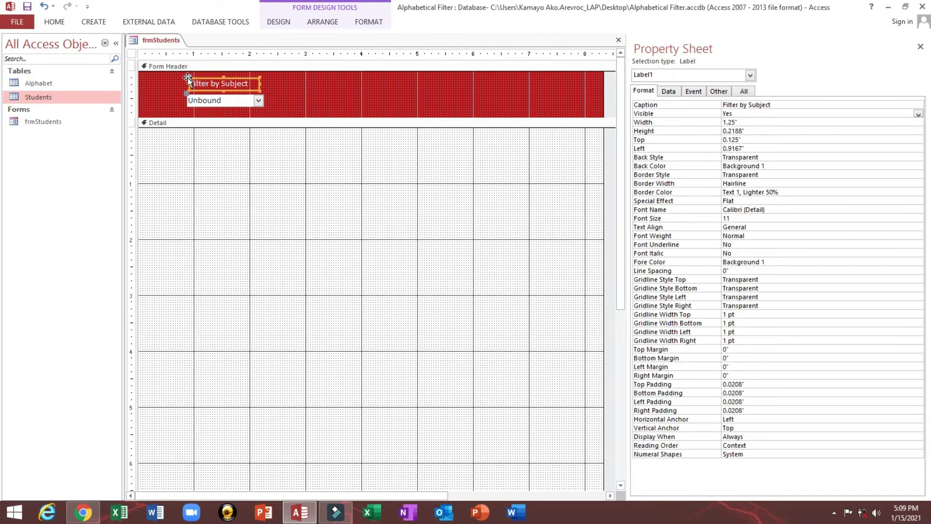
click(327, 90)
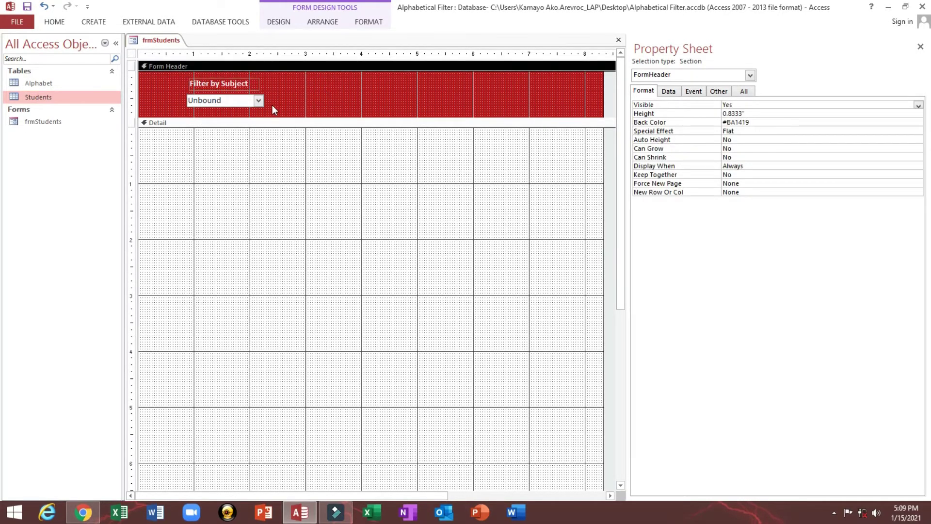
Step: Rename the combo box from Combo0 to cboSubjects in its Other properties
click(242, 101)
click(719, 91)
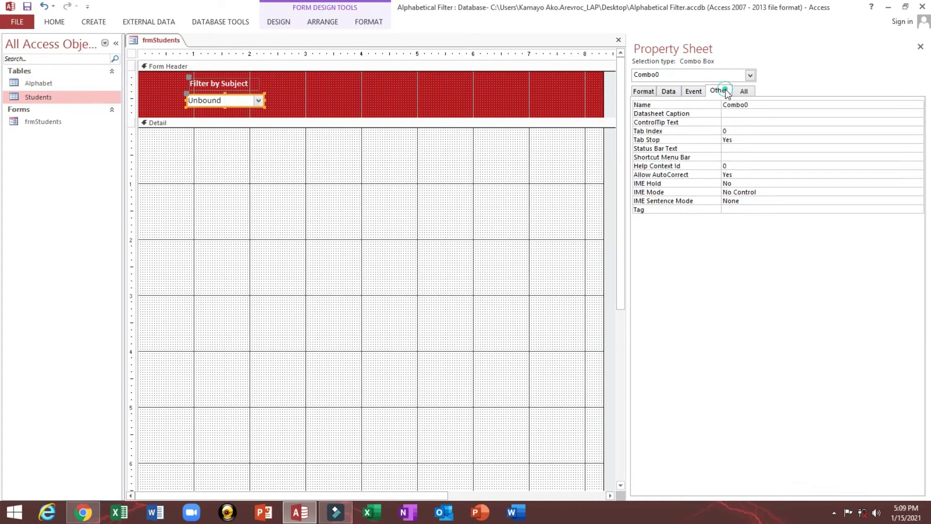
double_click(762, 106)
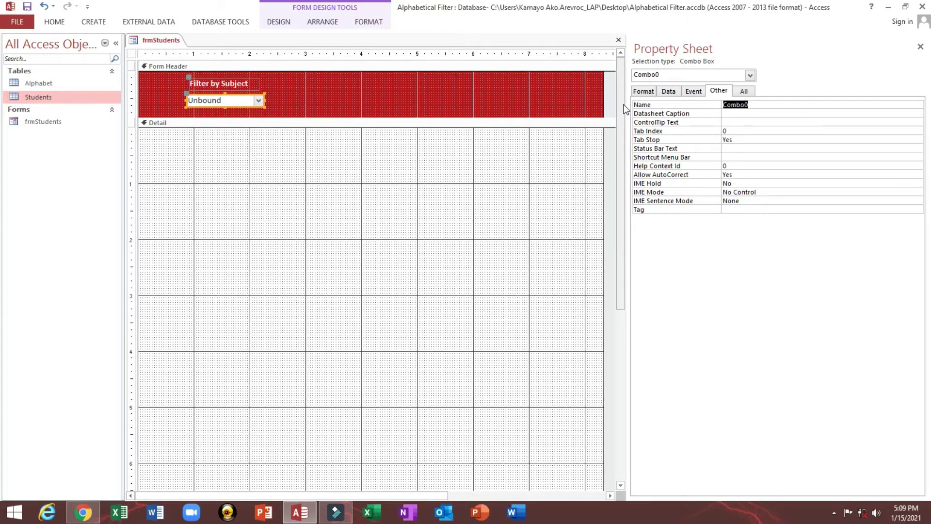
text(cbo)
text(Subject)
text(s)
key(Return)
click(338, 99)
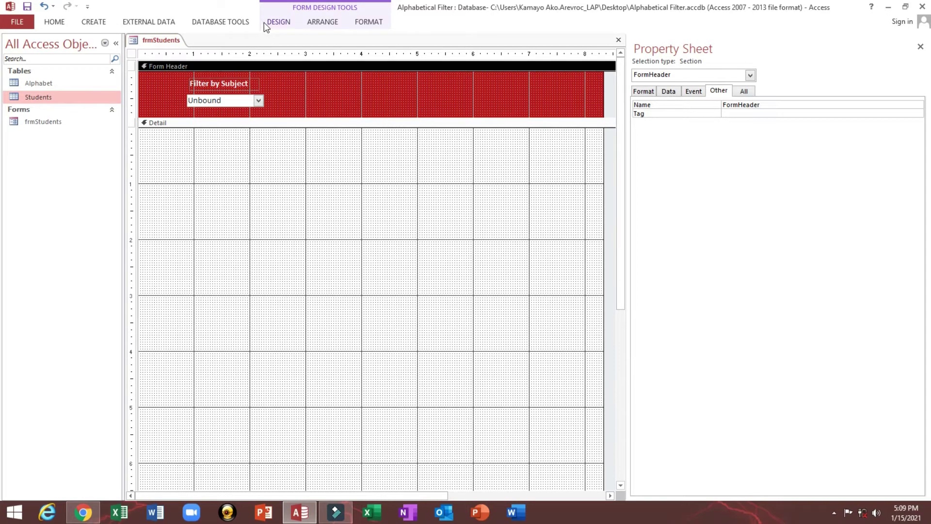
Step: Draw unbound list box List2 in Detail without the wizard, label moved above it
click(278, 22)
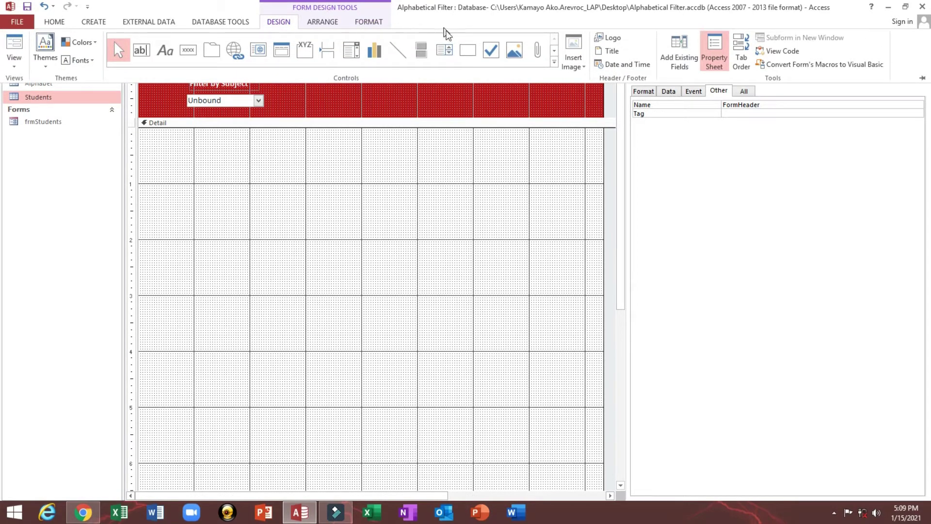
click(449, 49)
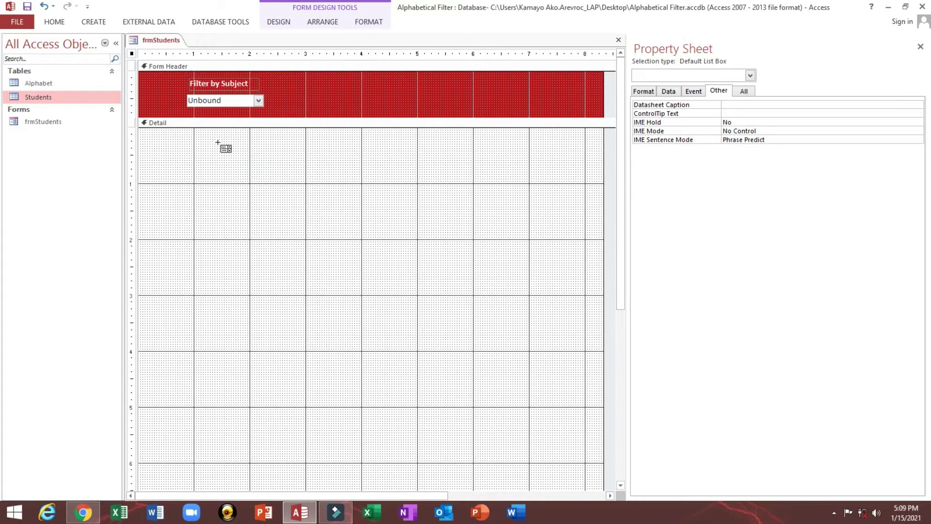
mouse_move(219, 146)
mouse_down()
mouse_move(226, 183)
mouse_move(386, 422)
mouse_up()
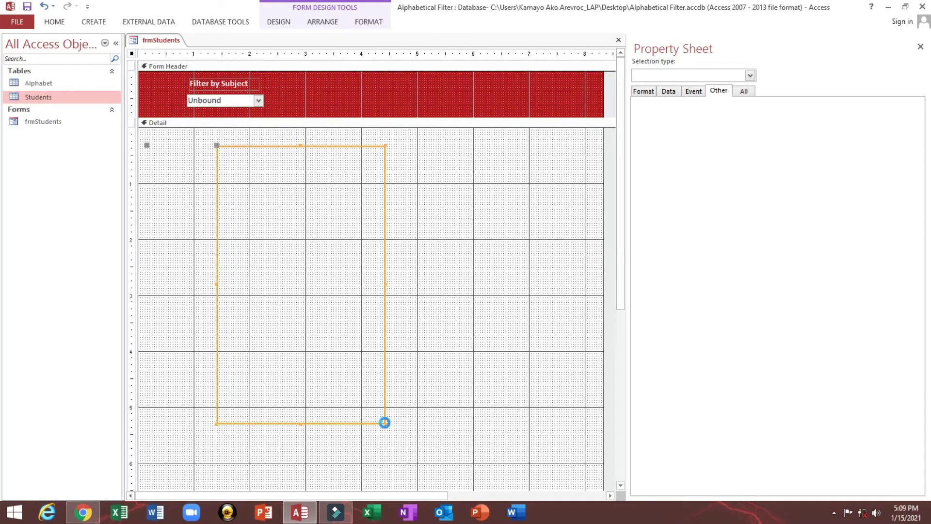
click(438, 284)
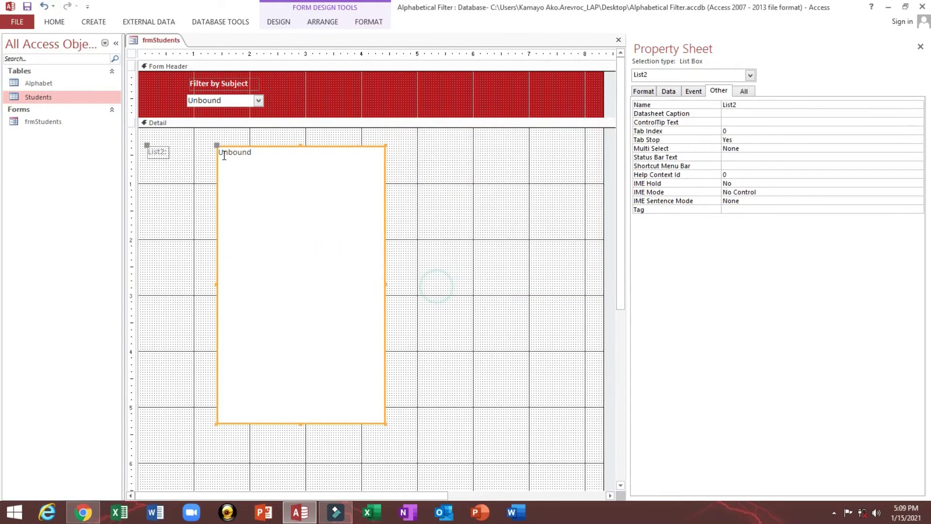
click(223, 155)
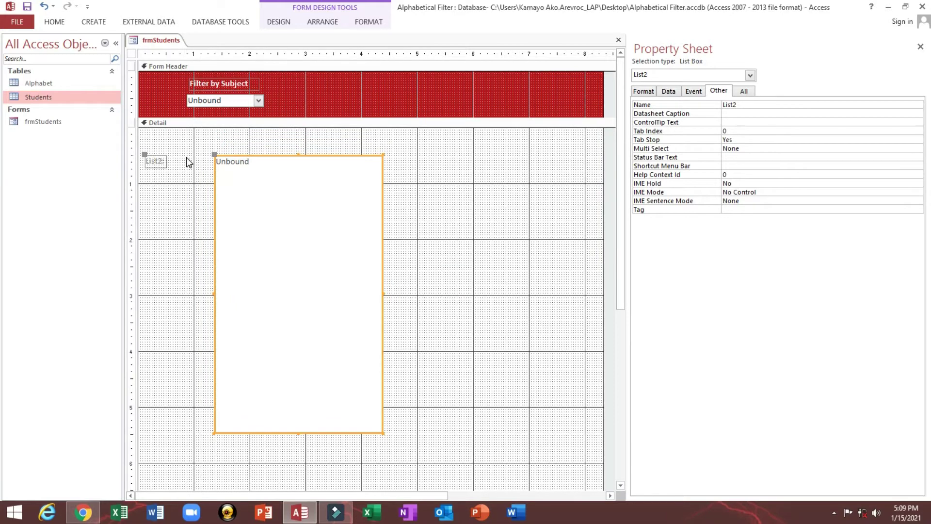
mouse_move(149, 154)
mouse_down()
mouse_move(210, 135)
mouse_move(320, 145)
mouse_up()
Step: Set the list box label's Caption to 'Name of Students'
click(643, 92)
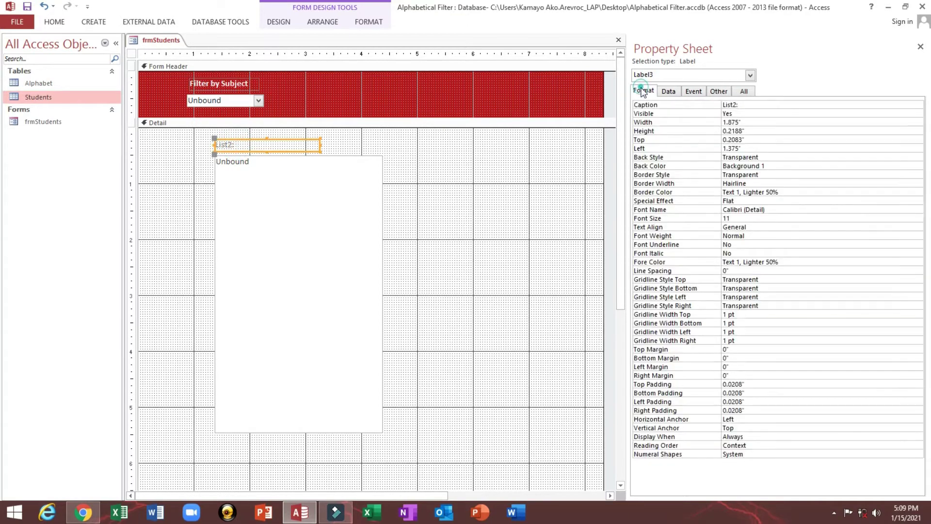
click(764, 103)
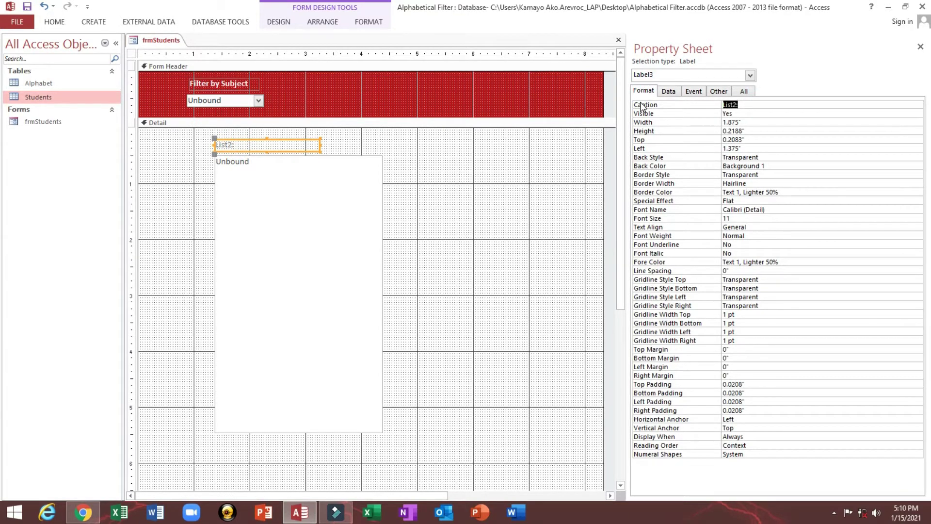
text(Students)
key(Return)
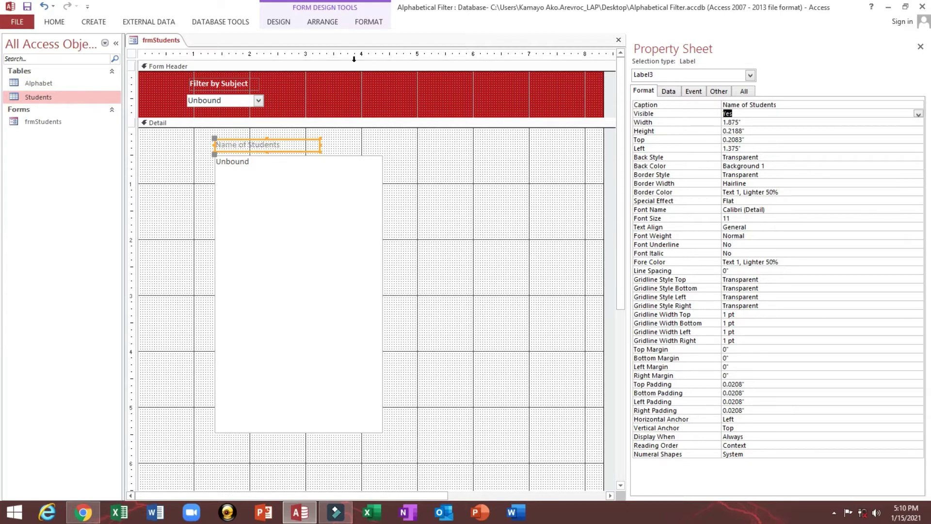
Step: Copy the header colour #BA1419 into the label's Fore Color and make it bold
click(321, 83)
click(773, 126)
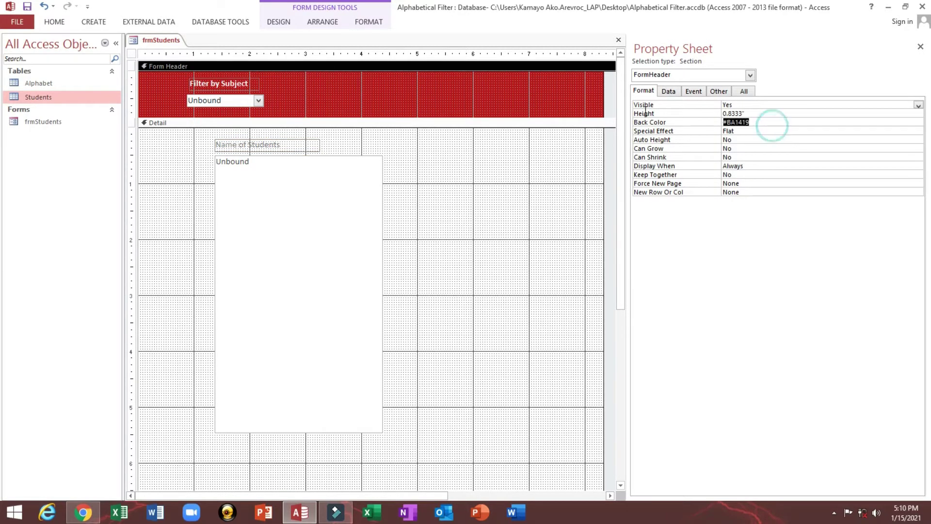
click(283, 145)
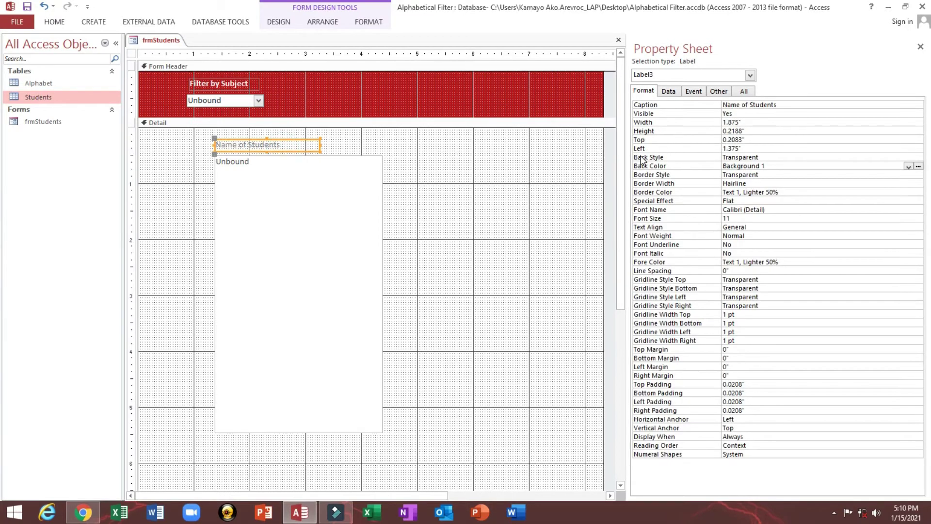
click(652, 263)
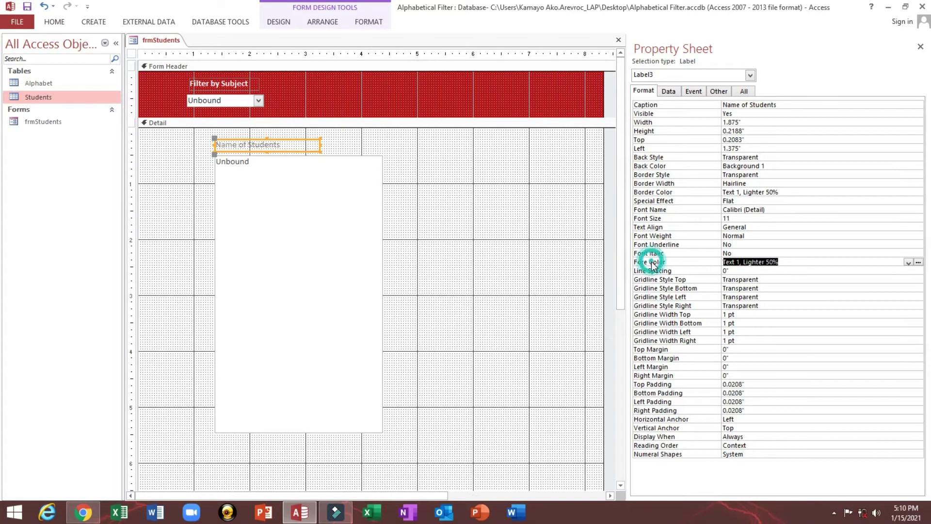
text(#BA1419)
key(Return)
click(55, 22)
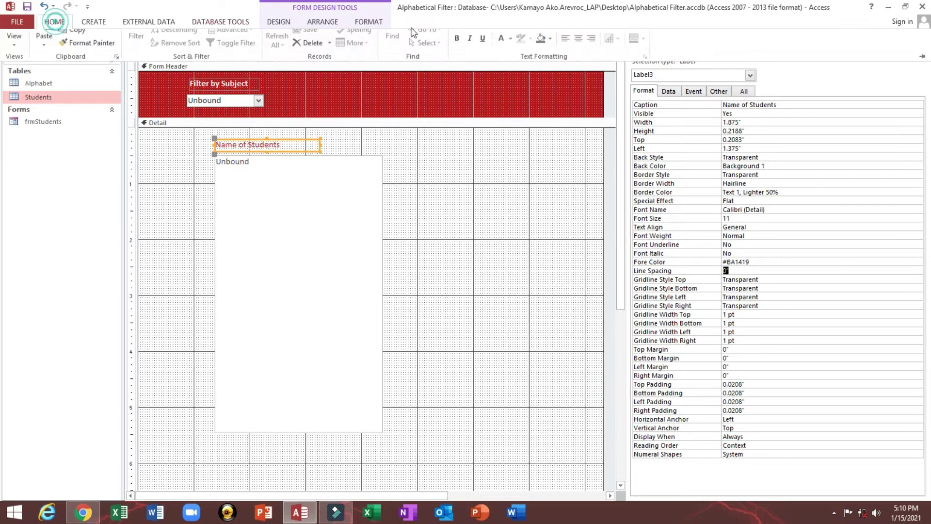
click(456, 60)
click(305, 188)
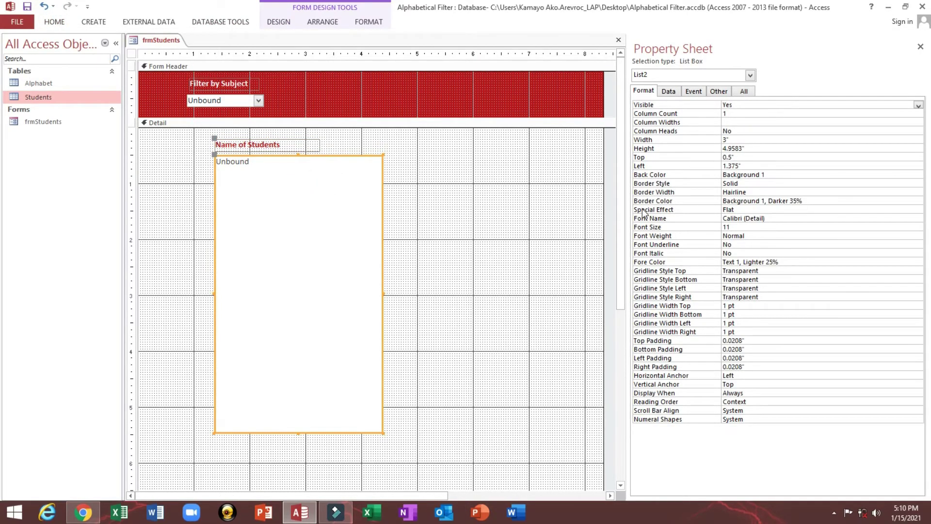
Step: Give the list box a #BA1419 border and try the Chiseled special effect
click(643, 209)
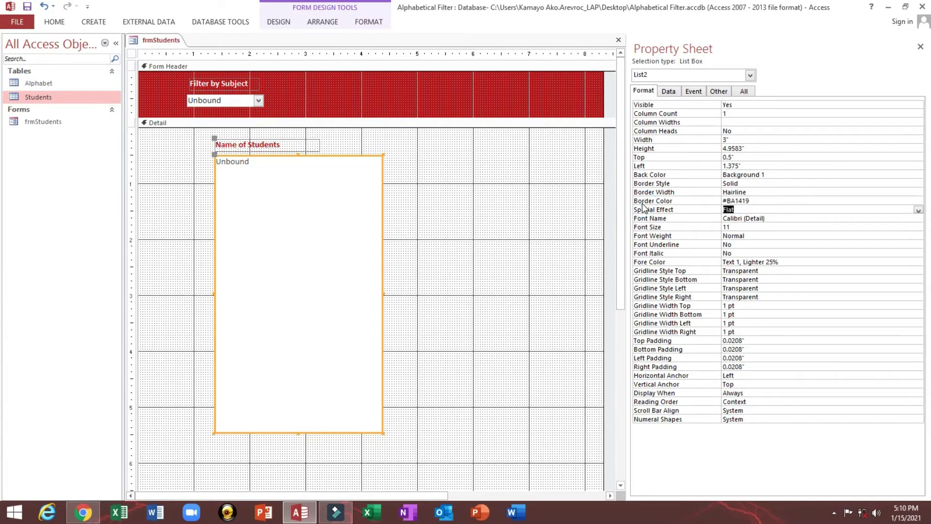
click(412, 199)
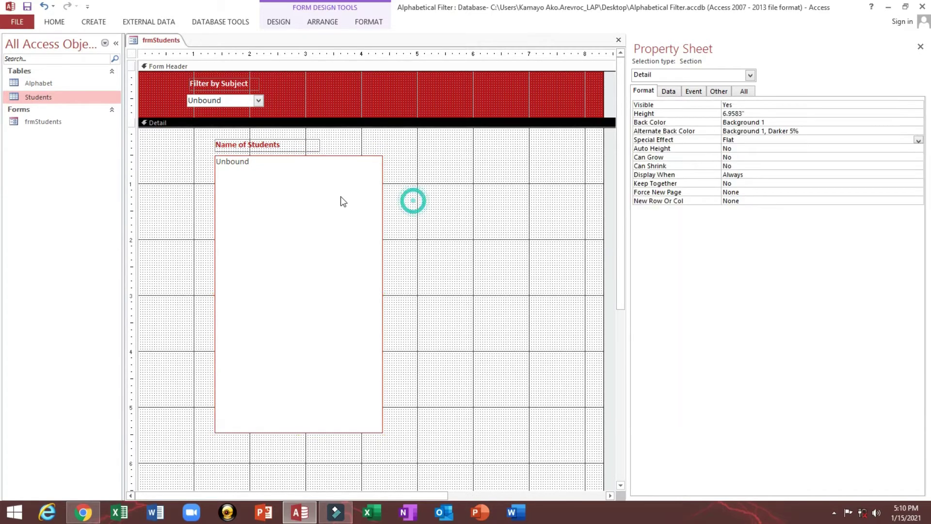
click(313, 195)
click(666, 210)
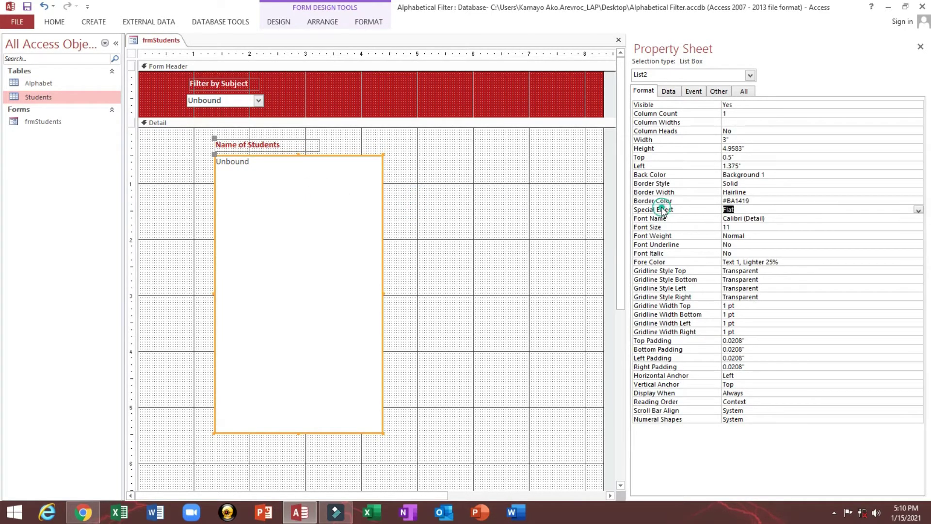
click(919, 210)
click(909, 261)
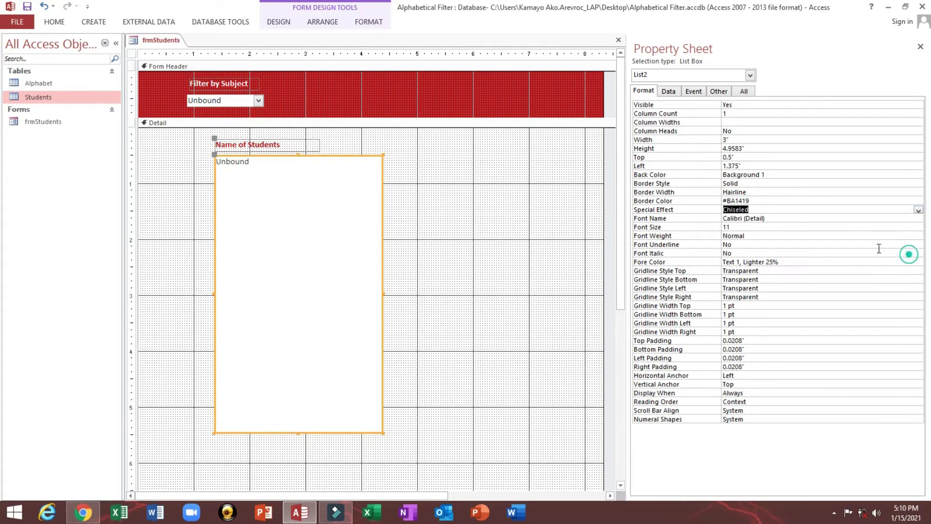
click(438, 166)
click(347, 176)
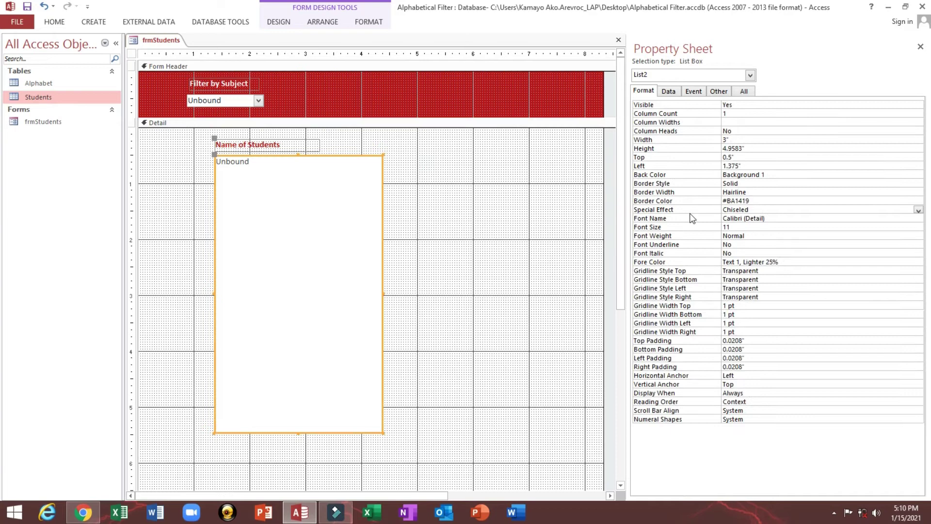
Step: Change the list box's special effect to Shadowed and preview it
click(670, 211)
click(667, 203)
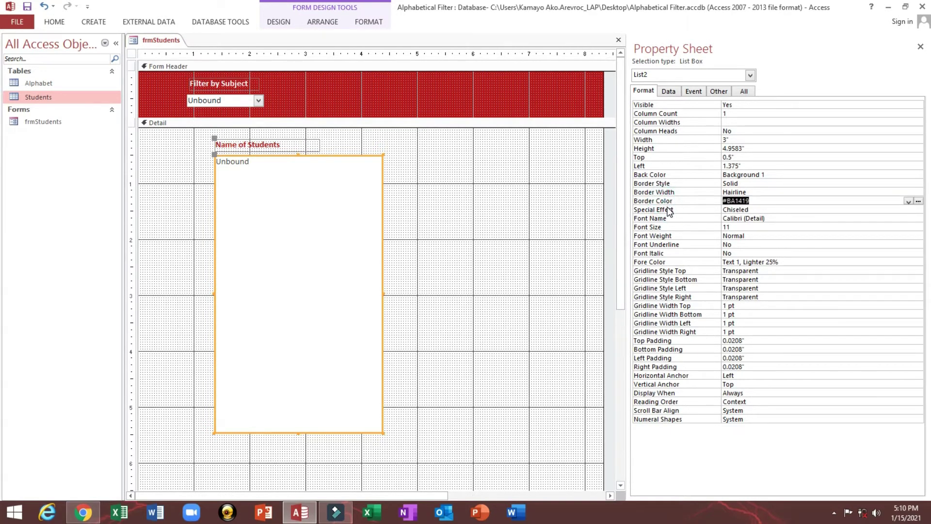
click(669, 211)
click(919, 210)
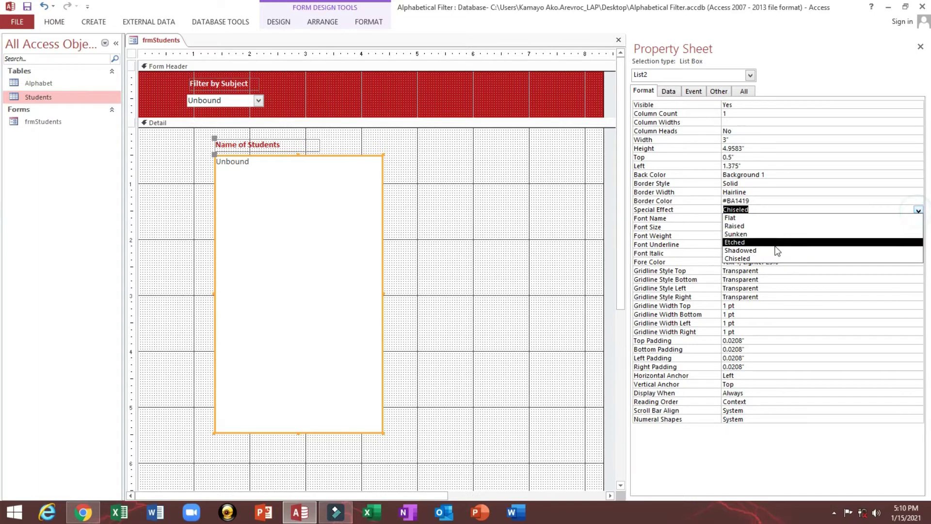
click(748, 252)
click(423, 214)
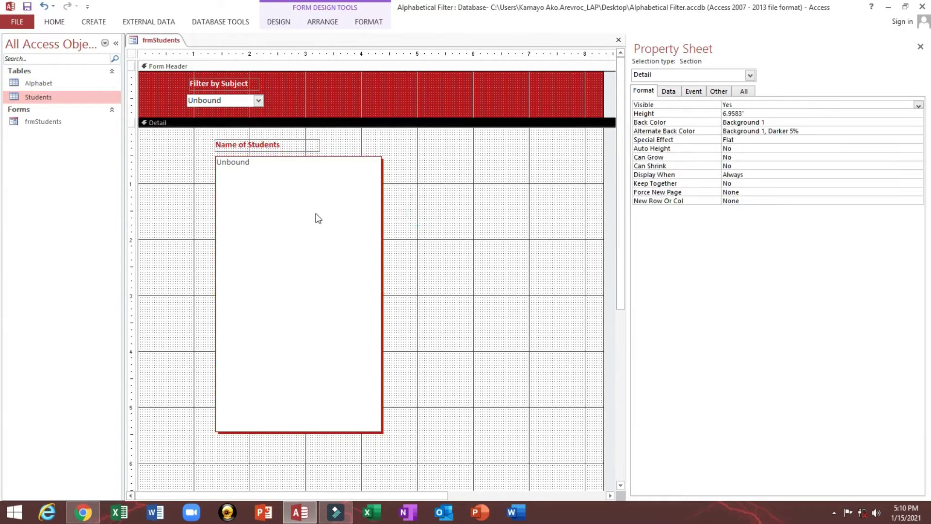
click(255, 180)
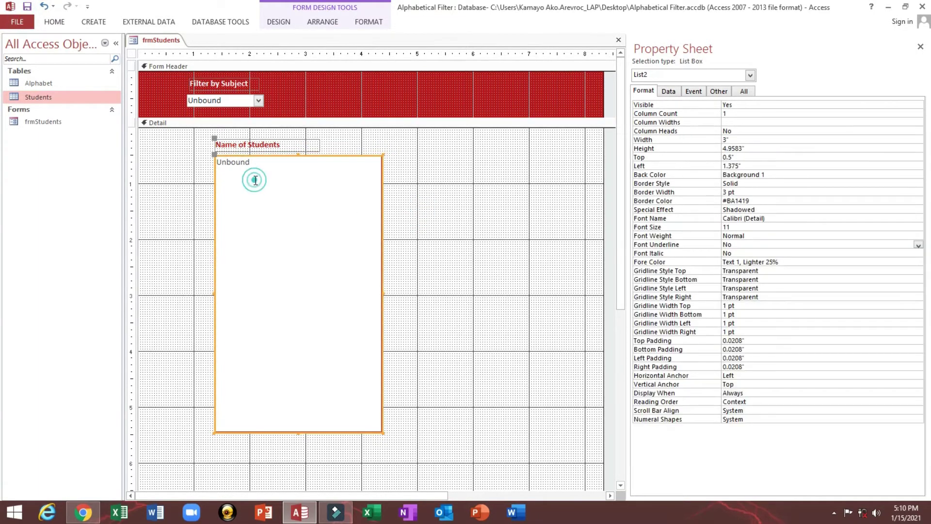
click(716, 90)
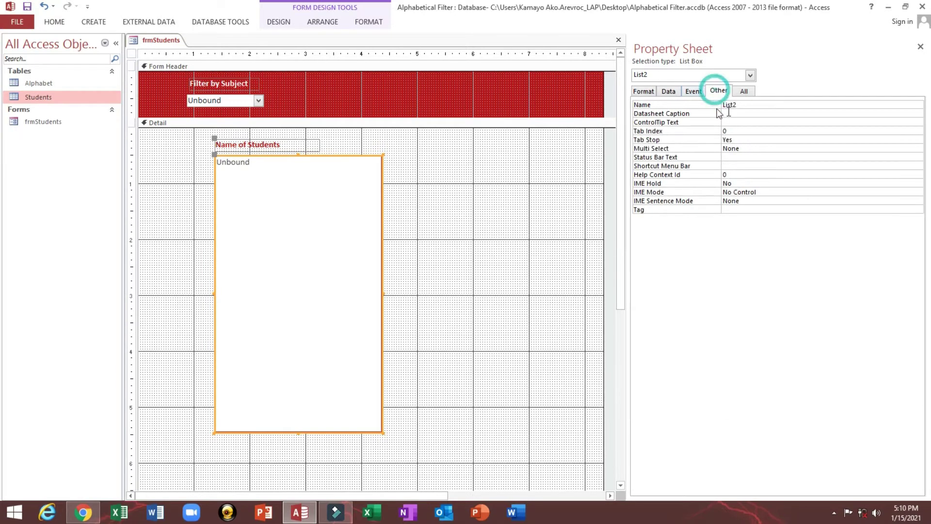
double_click(761, 105)
text(lstStudents)
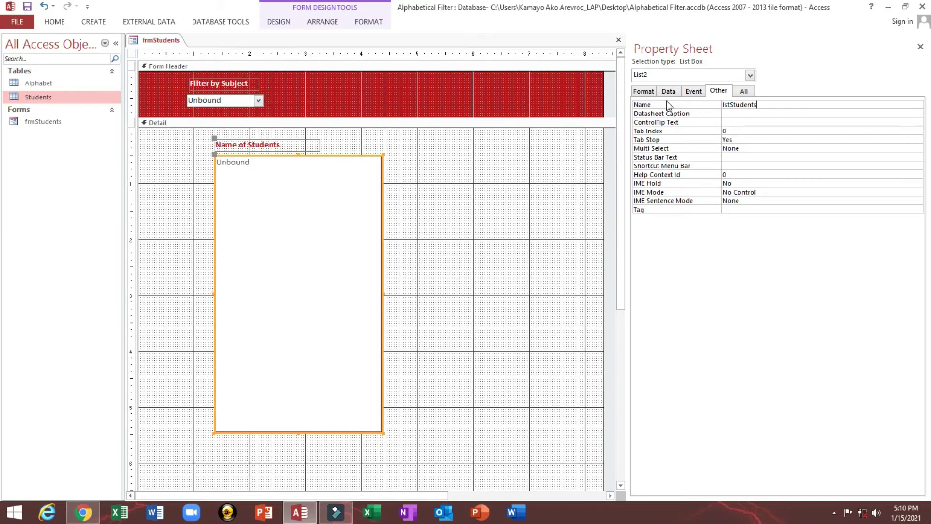
key(Return)
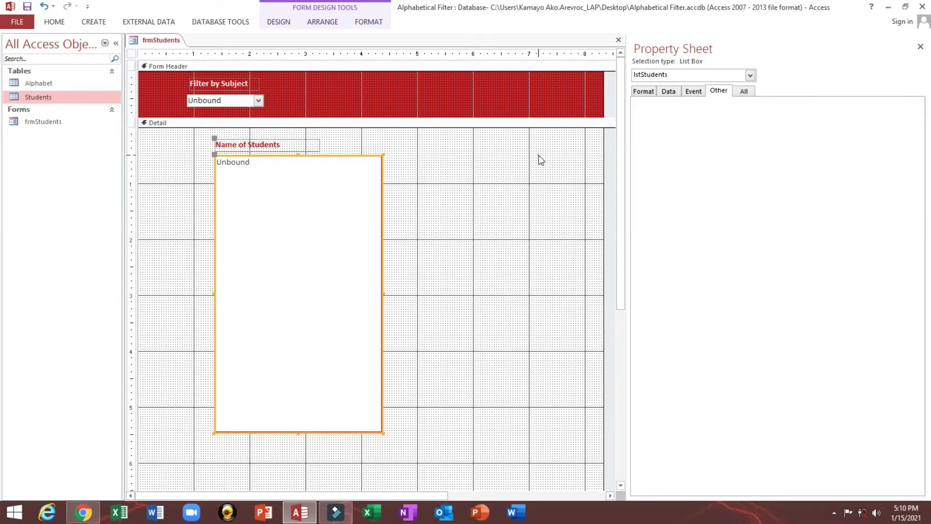
click(540, 159)
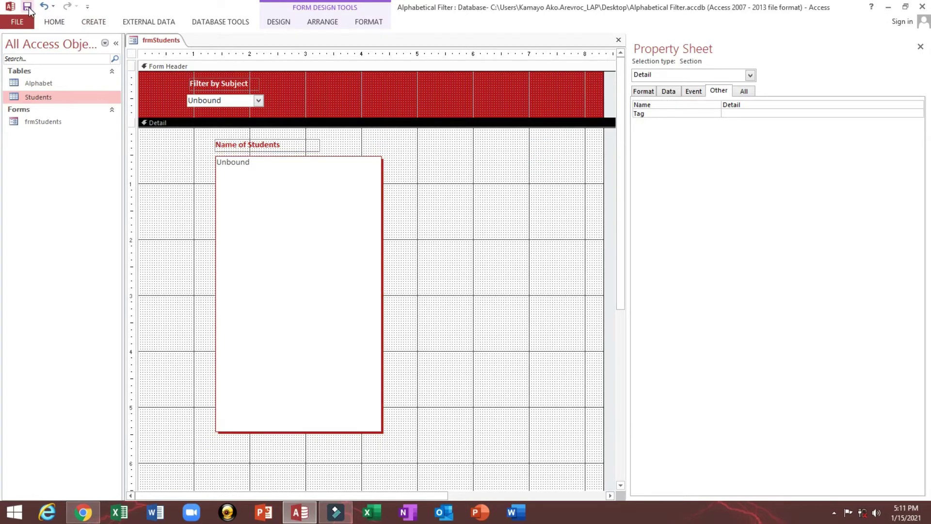
key(ctrl+r)
click(441, 175)
Step: Choose the Students table as the form's Record Source in the Data properties
click(364, 194)
click(131, 56)
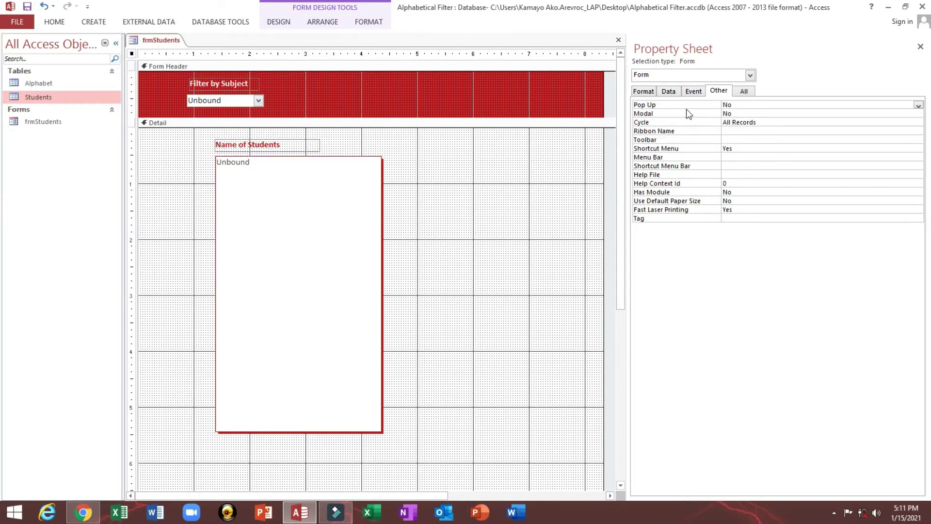
click(670, 91)
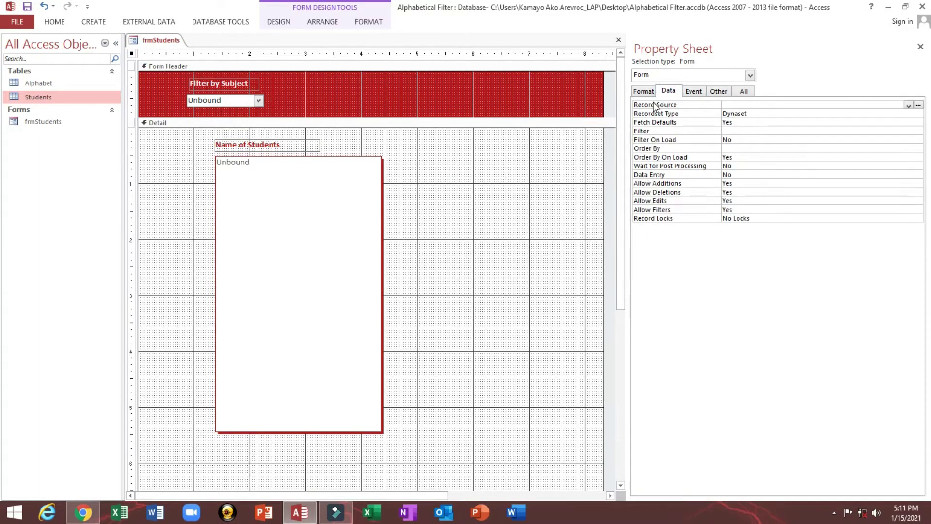
click(657, 106)
click(909, 106)
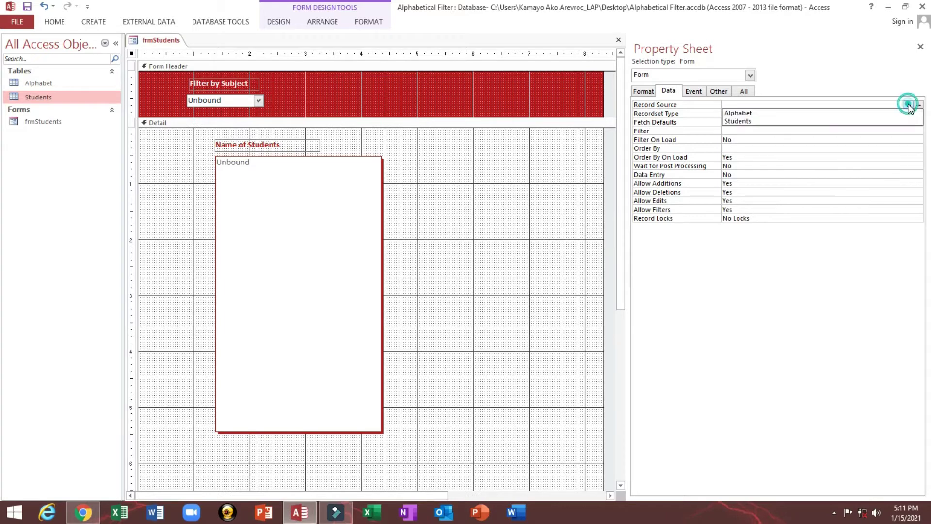
click(733, 122)
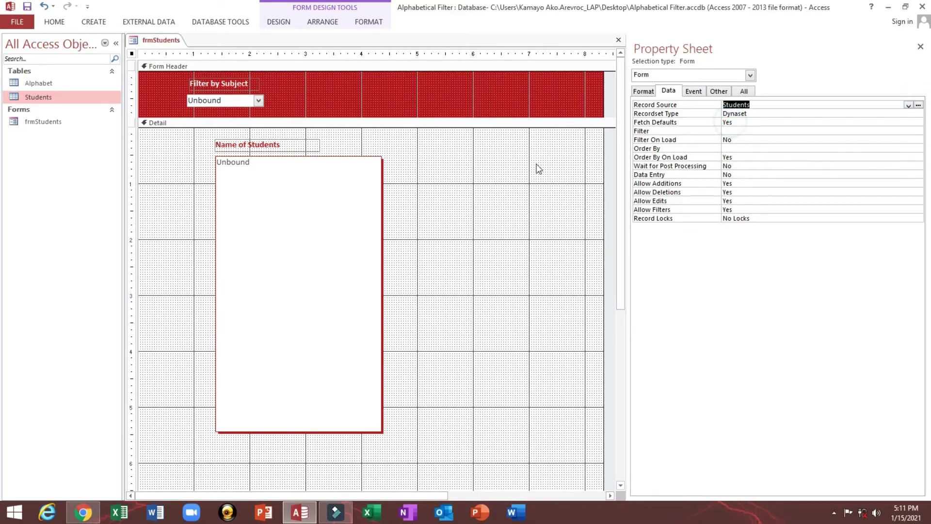
click(534, 169)
drag(204, 140, 254, 158)
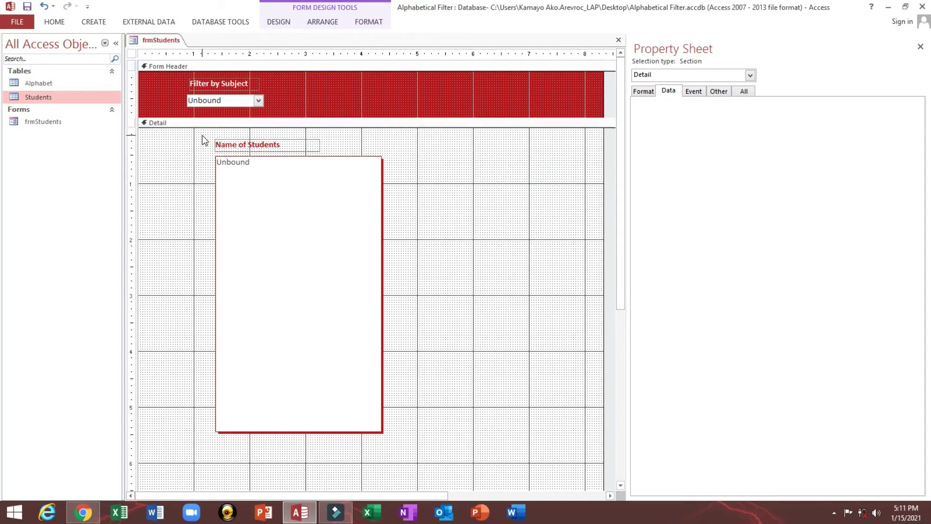
click(440, 142)
click(132, 55)
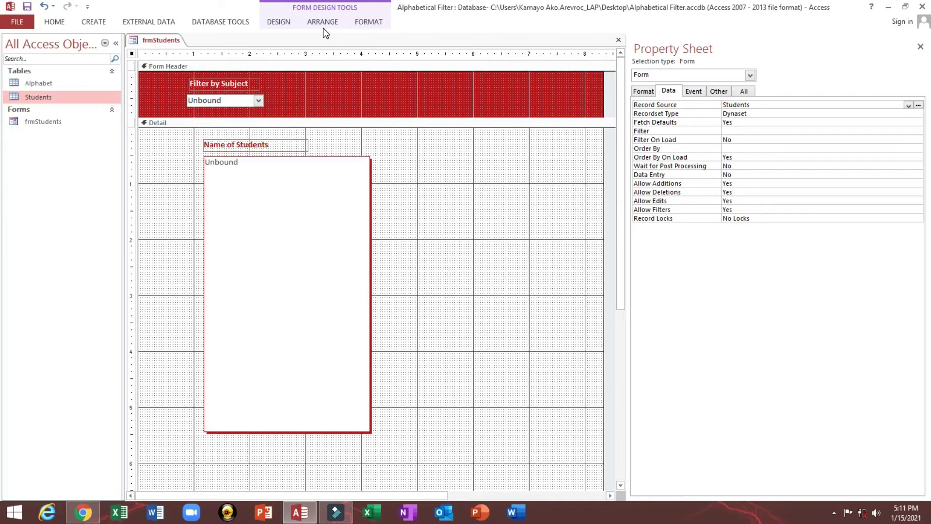
Step: Drag StudentID, FirstName, LastName and Subjects from Add Existing Fields into Detail
click(278, 21)
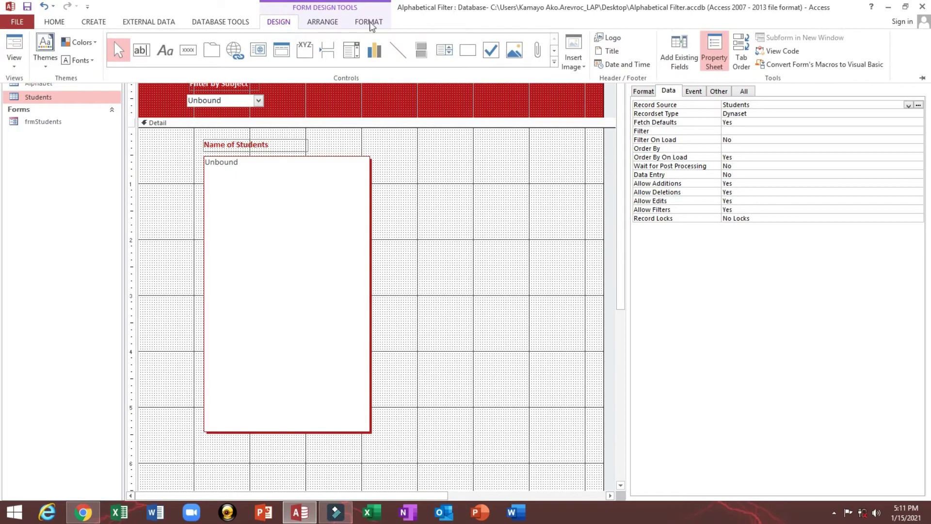
click(688, 58)
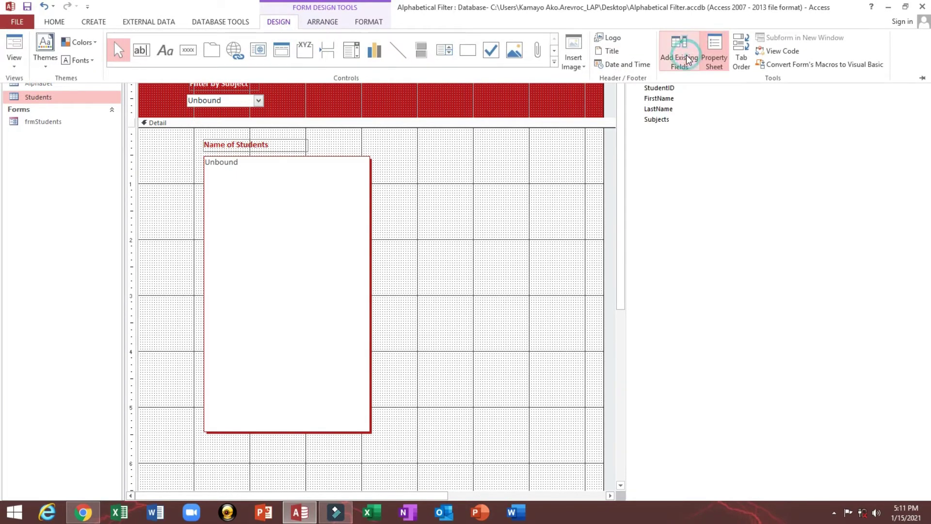
click(676, 92)
shift+click(674, 108)
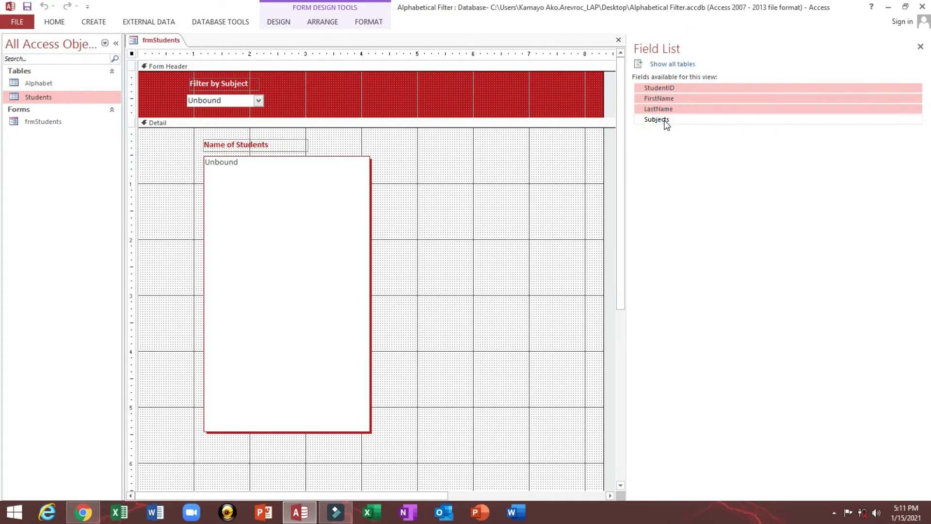
shift+click(665, 119)
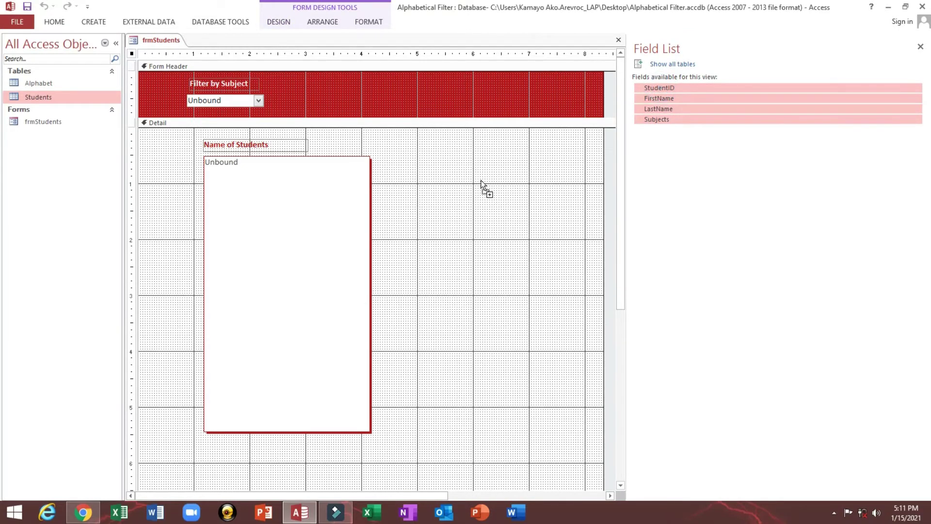
drag(661, 88, 495, 180)
click(448, 284)
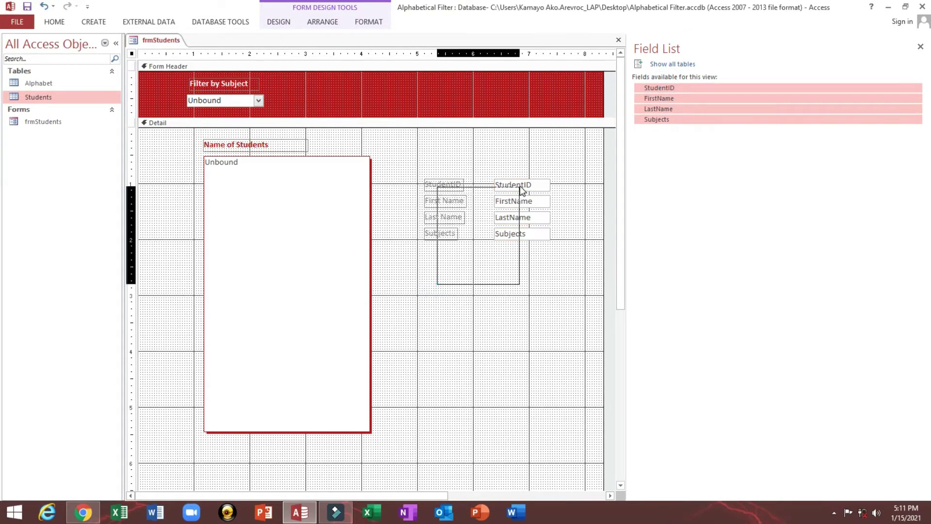
mouse_move(422, 285)
mouse_down()
mouse_move(553, 175)
mouse_move(498, 184)
mouse_up()
click(458, 263)
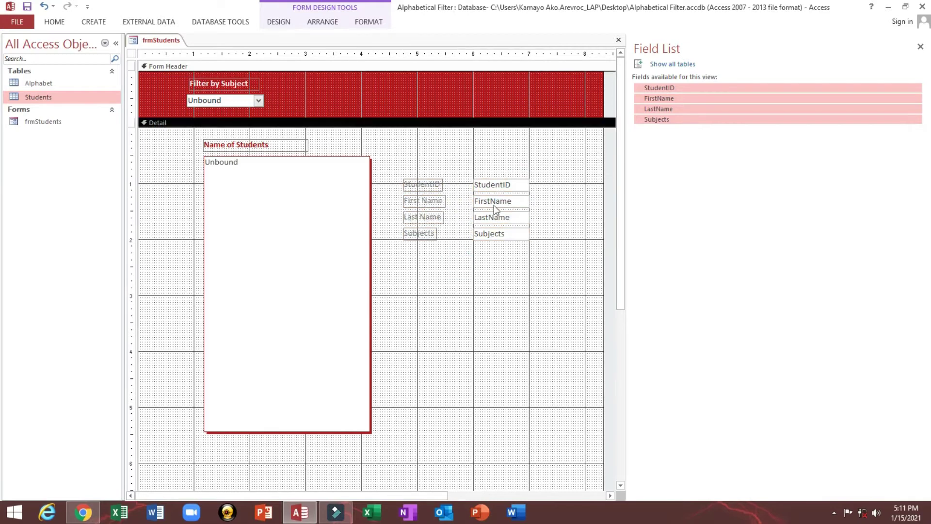
Step: Undo an accidental list box move and delete the FirstName, LastName and Subjects controls
click(371, 297)
drag(372, 296, 401, 281)
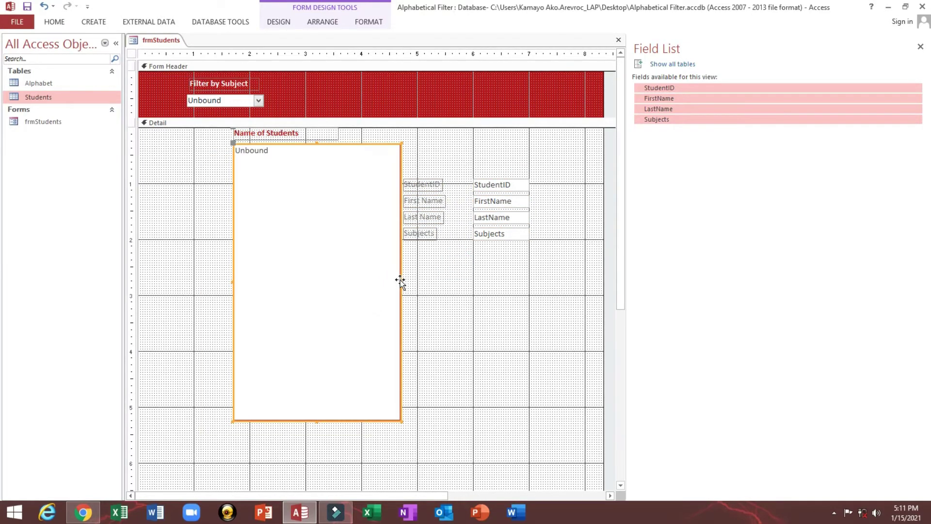
key(ctrl+z)
drag(395, 317, 507, 201)
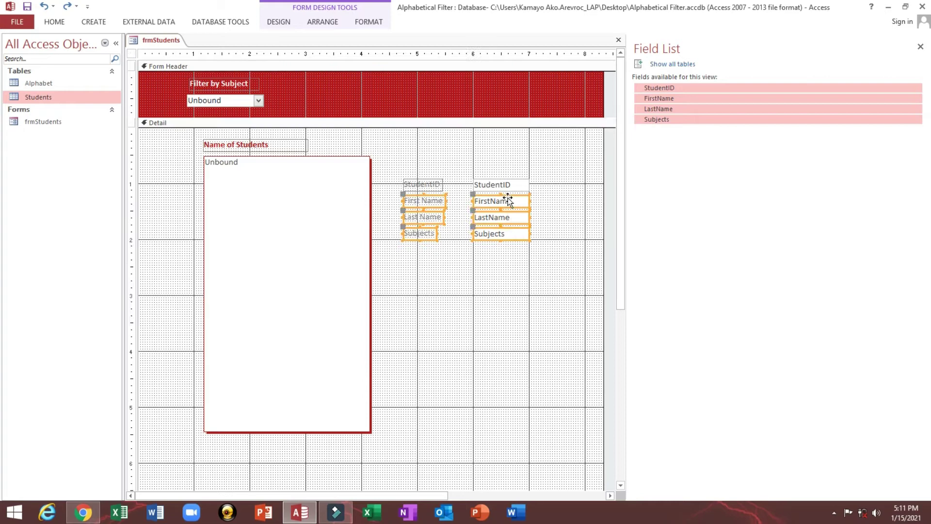
key(Delete)
click(474, 212)
Step: Rename the StudentID label to 'Student ID'
click(421, 185)
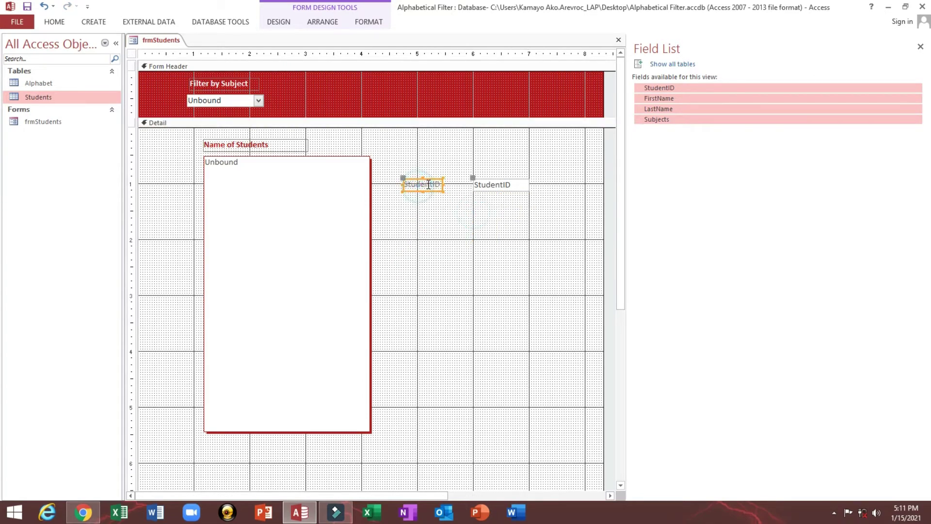
click(438, 209)
click(407, 113)
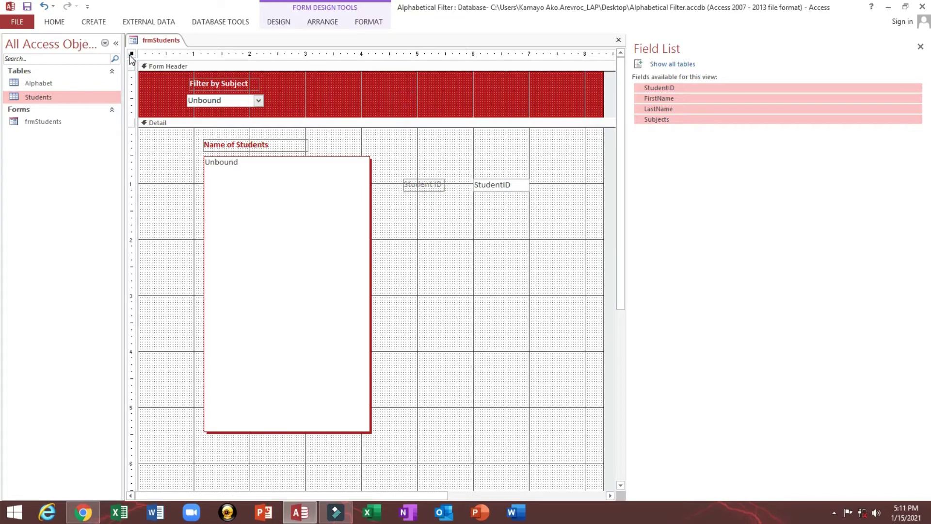
double_click(315, 91)
Step: Inspect the form header's background colour code and the Student ID label's text colour
click(133, 55)
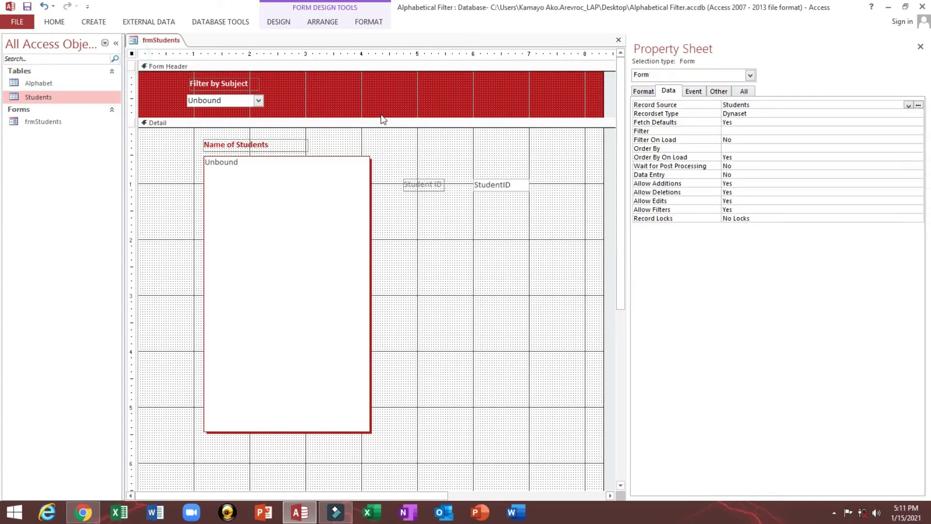
click(384, 99)
click(644, 91)
click(524, 95)
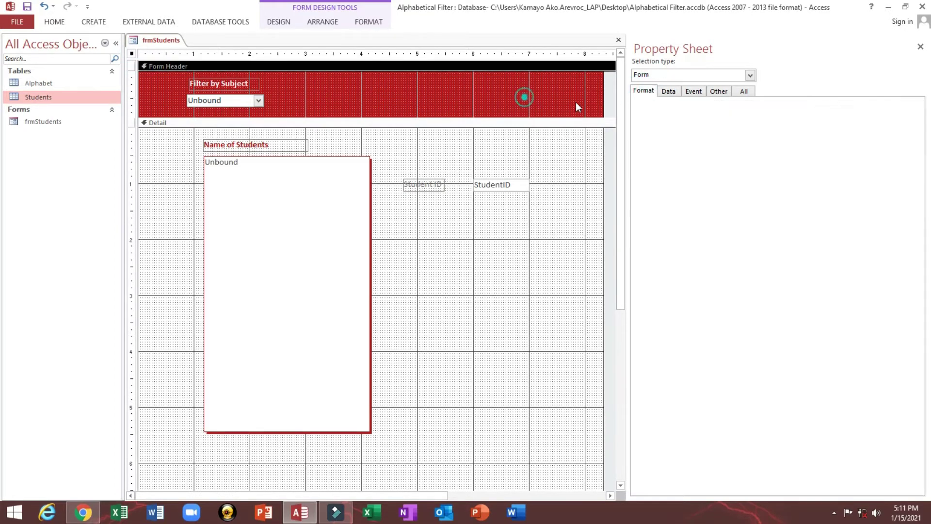
click(760, 121)
double_click(726, 122)
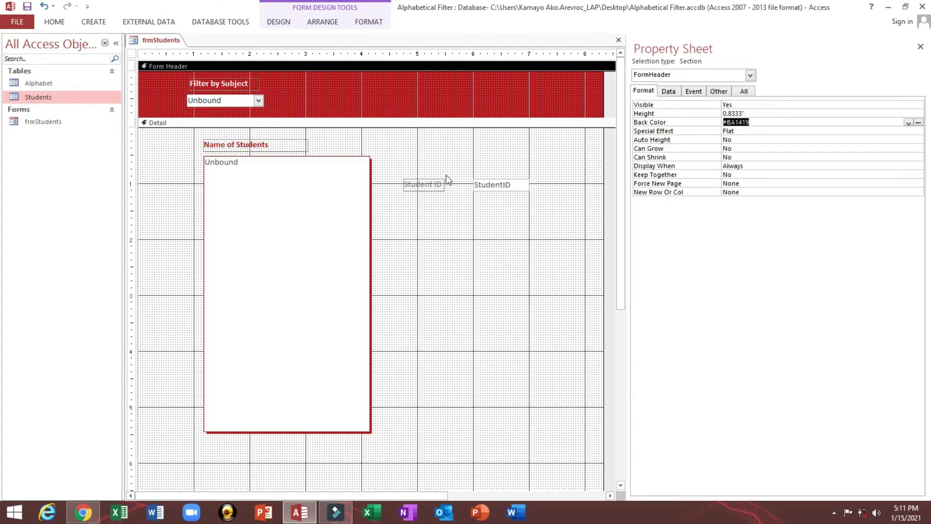
click(412, 185)
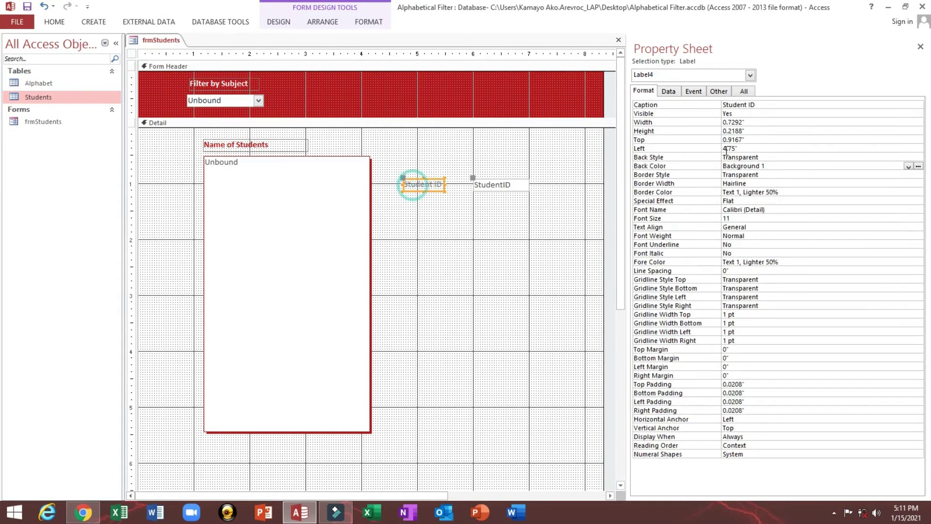
click(659, 263)
click(451, 237)
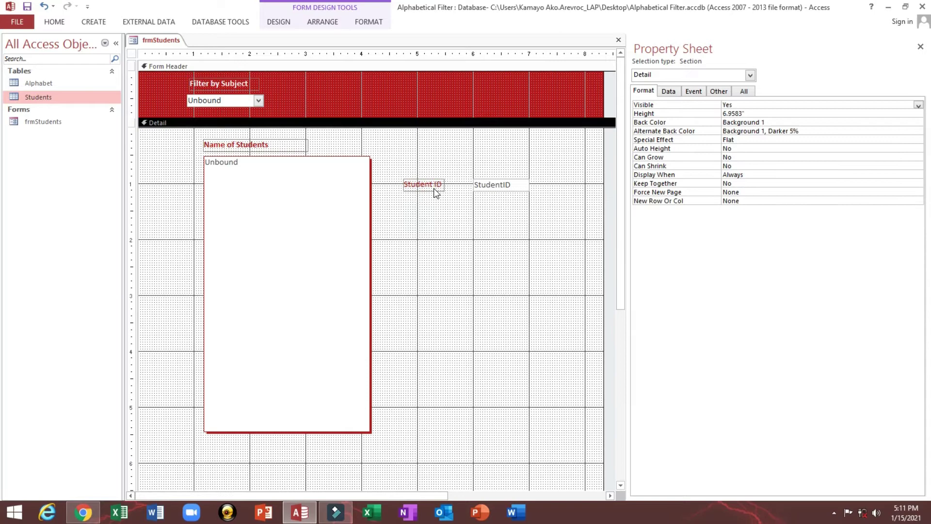
Step: Set the Student ID label and text box to 14 pt and size them to fit
drag(427, 204, 481, 186)
click(65, 27)
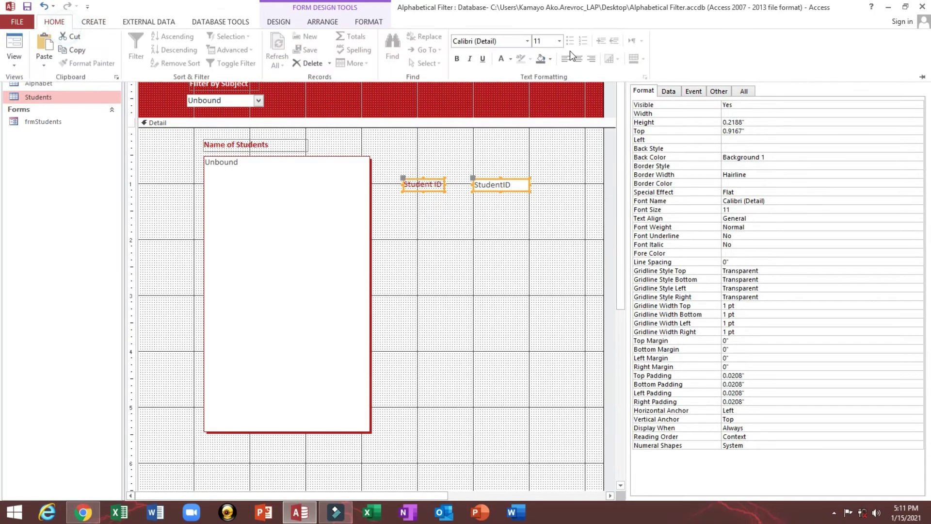
click(560, 42)
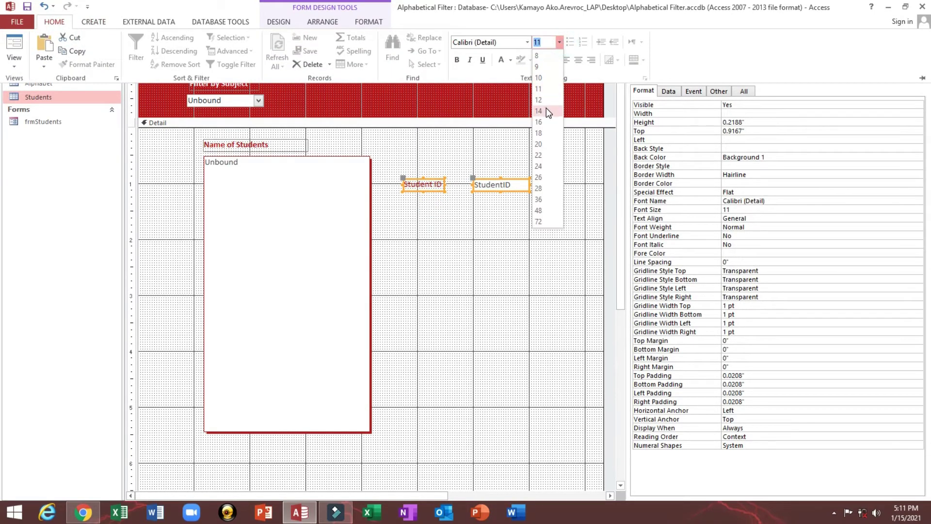
click(546, 110)
click(430, 224)
right_click(484, 186)
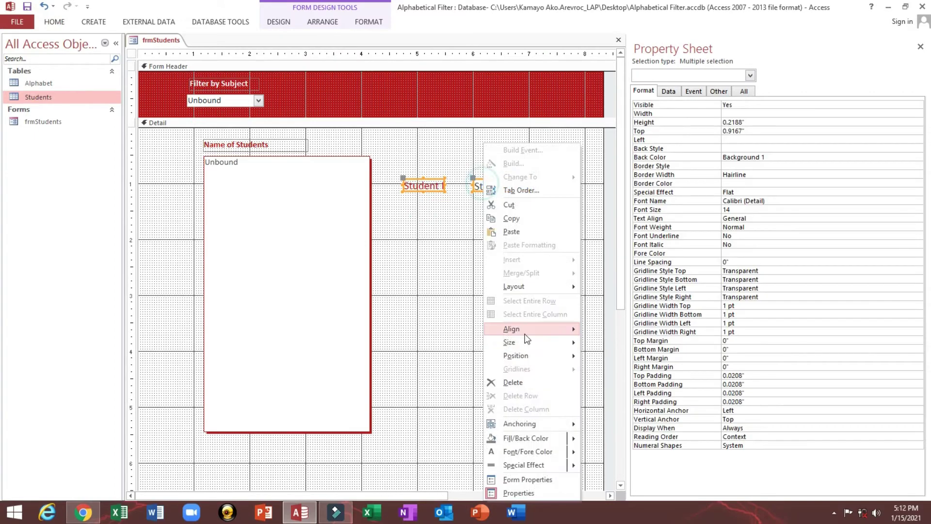
click(599, 340)
click(486, 223)
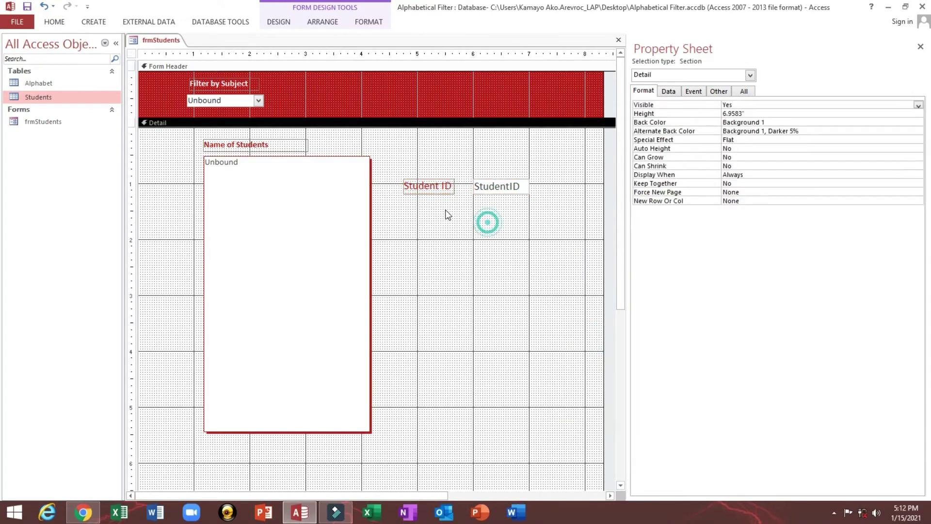
Step: Arrange the Student ID label and text box side by side
drag(433, 210, 491, 181)
right_click(495, 181)
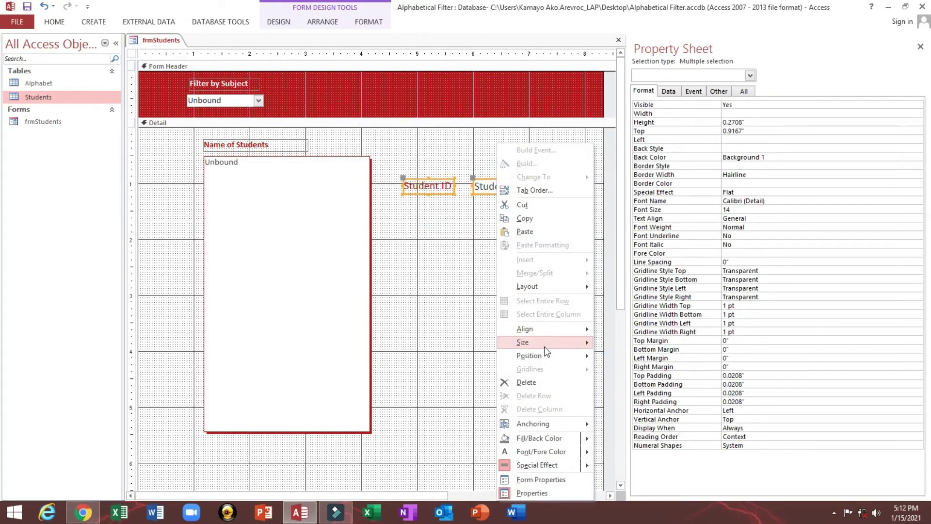
mouse_move(528, 286)
click(607, 303)
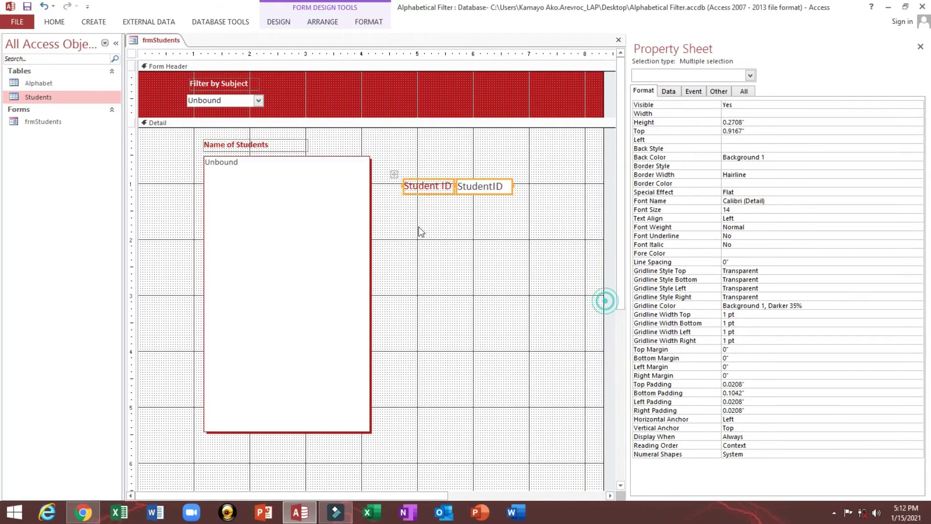
click(465, 205)
Step: Widen the Student ID label and make its text bold
click(430, 189)
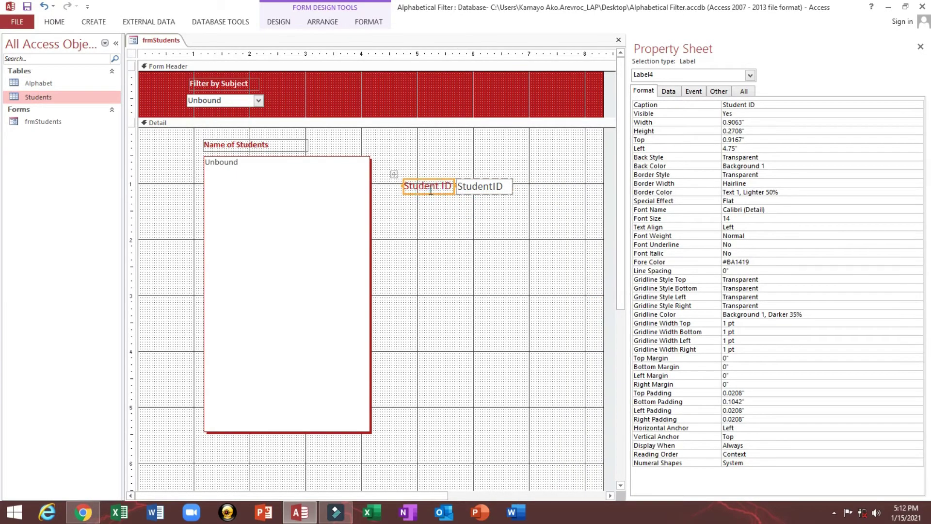
key(shift+Right)
key(shift+Right)
key(shift+Right)
key(shift+Right)
key(shift+Right)
key(shift+Right)
key(shift+Right)
key(shift+Right)
key(shift+Right)
key(shift+Right)
key(shift+Right)
key(shift+Right)
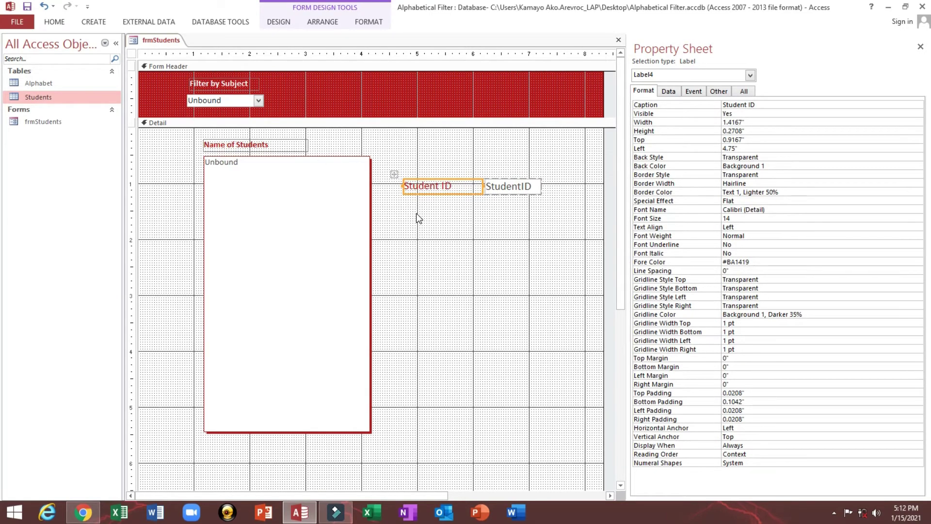
key(ctrl+b)
click(482, 246)
click(496, 191)
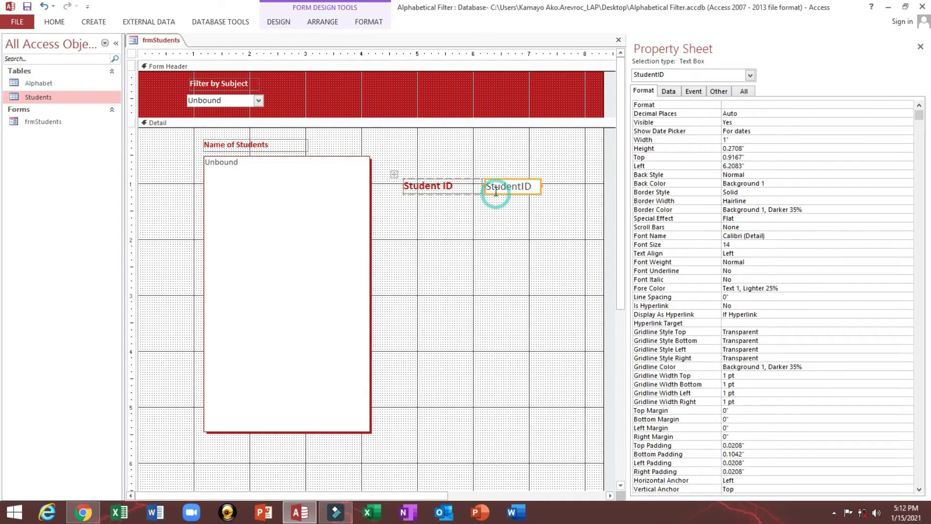
click(430, 264)
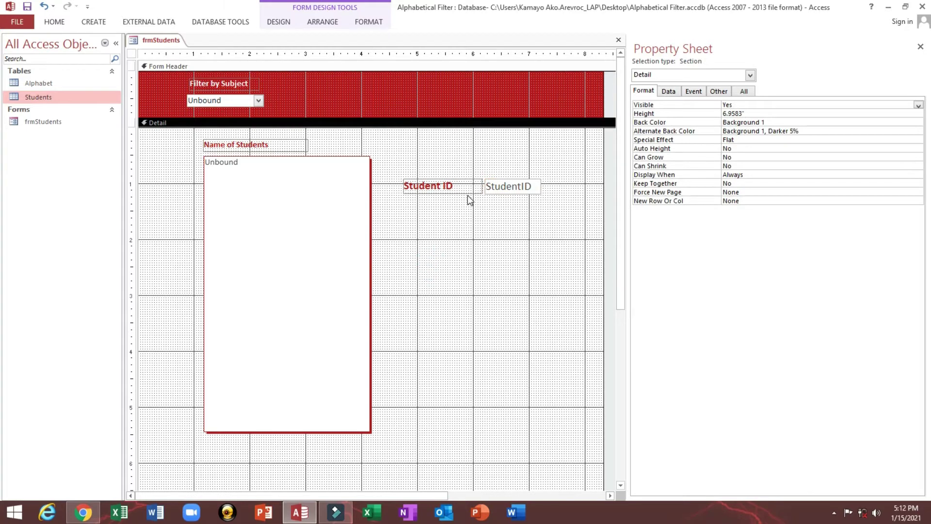
Step: Put the Student ID label and StudentID text box into a Stacked layout
drag(458, 233, 469, 217)
drag(433, 230, 497, 190)
click(474, 153)
click(450, 192)
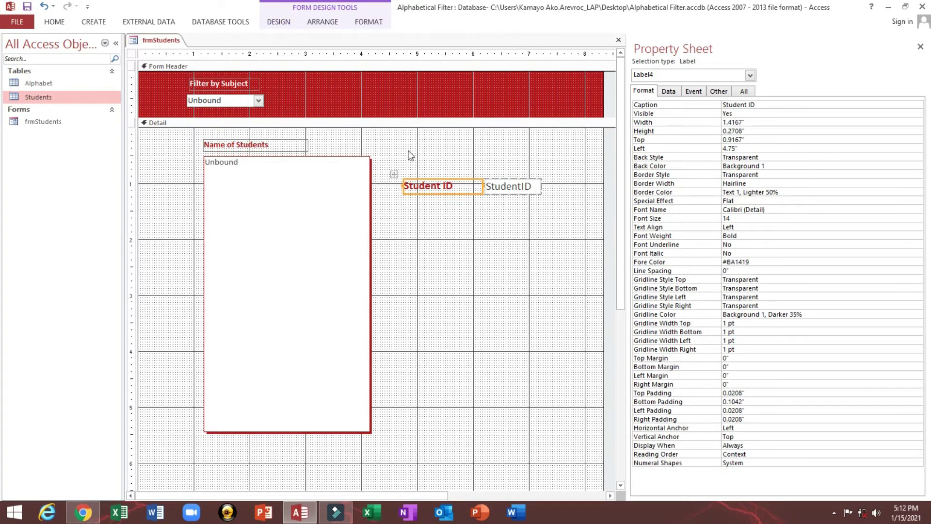
drag(412, 161, 483, 195)
right_click(499, 186)
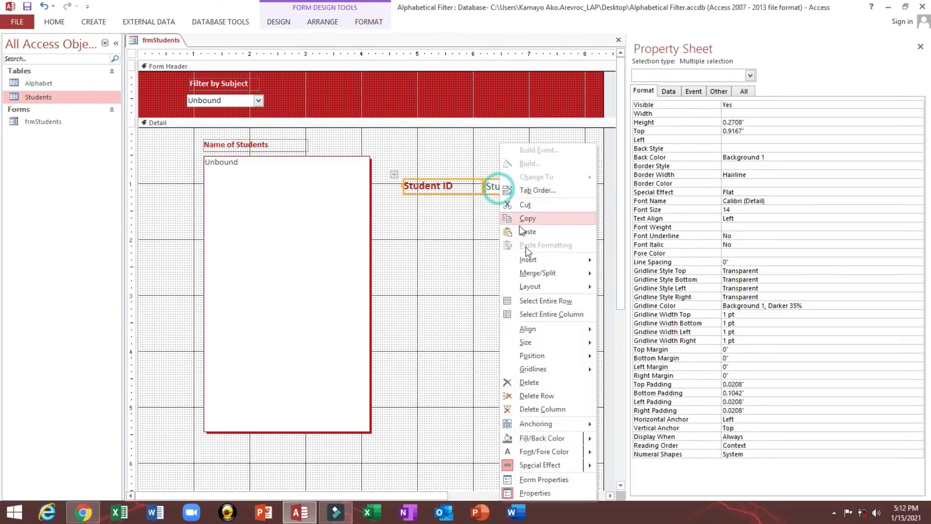
mouse_move(530, 287)
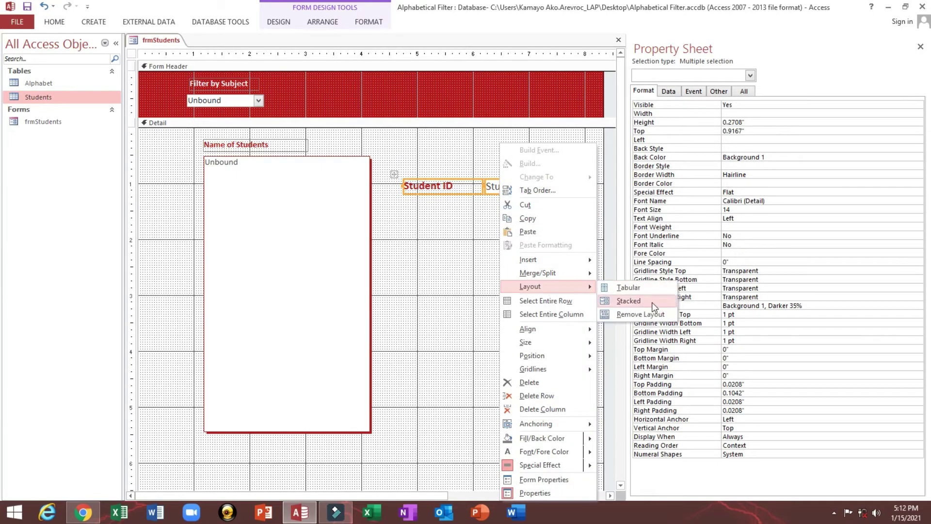
click(420, 210)
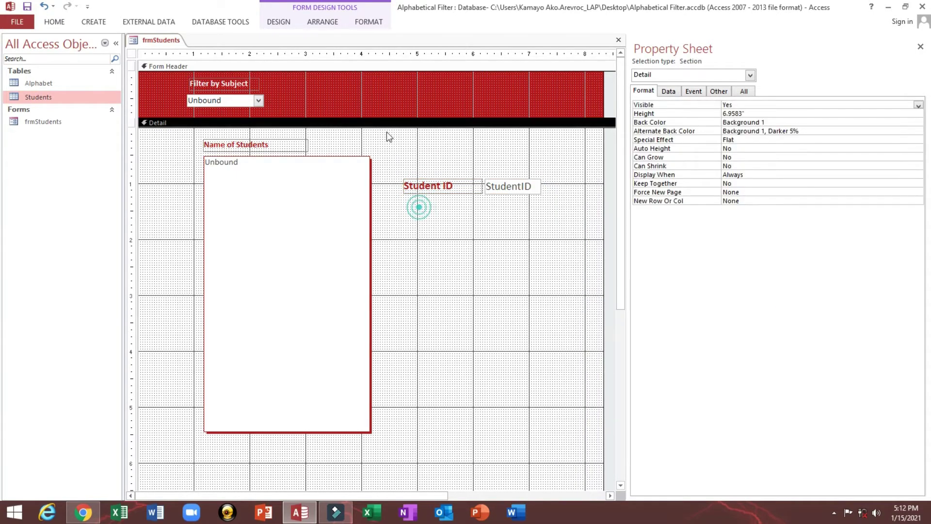
click(320, 22)
Step: Add the FirstName field from the field list beneath the Student ID row
click(279, 21)
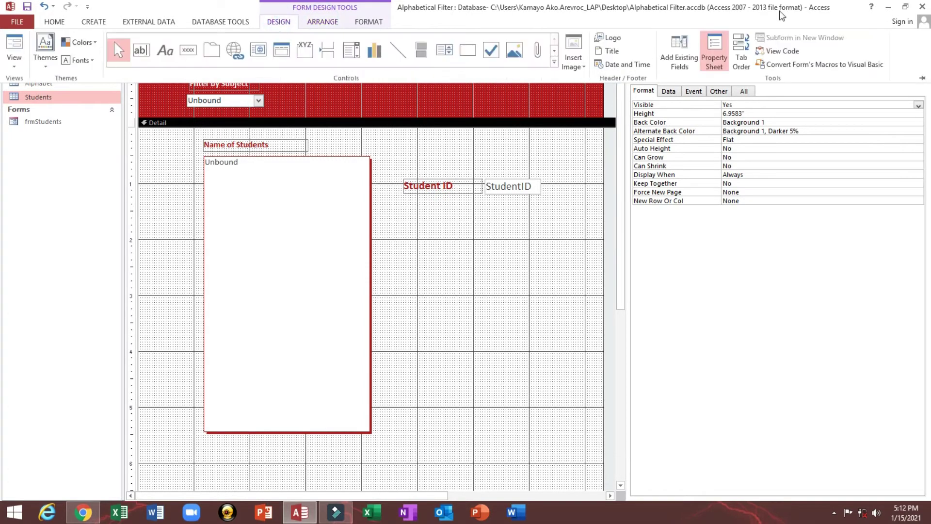
click(680, 53)
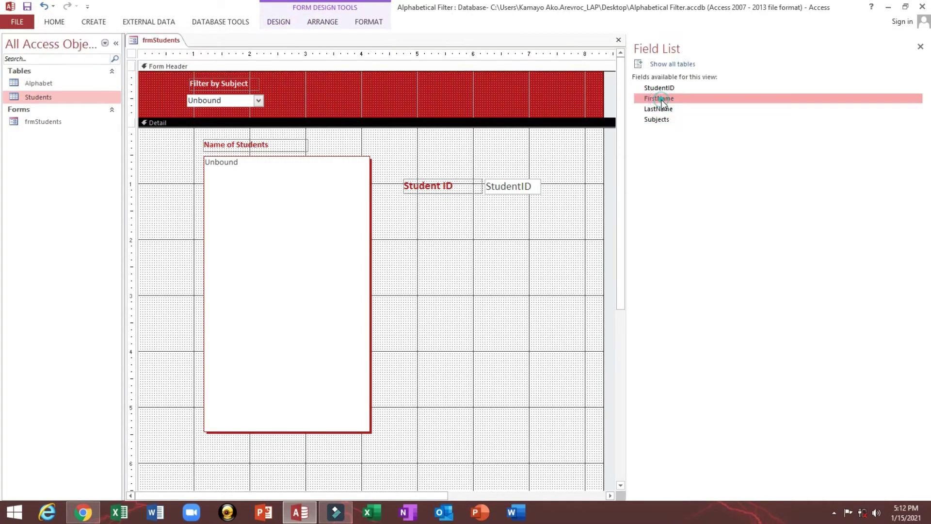
drag(662, 103, 527, 209)
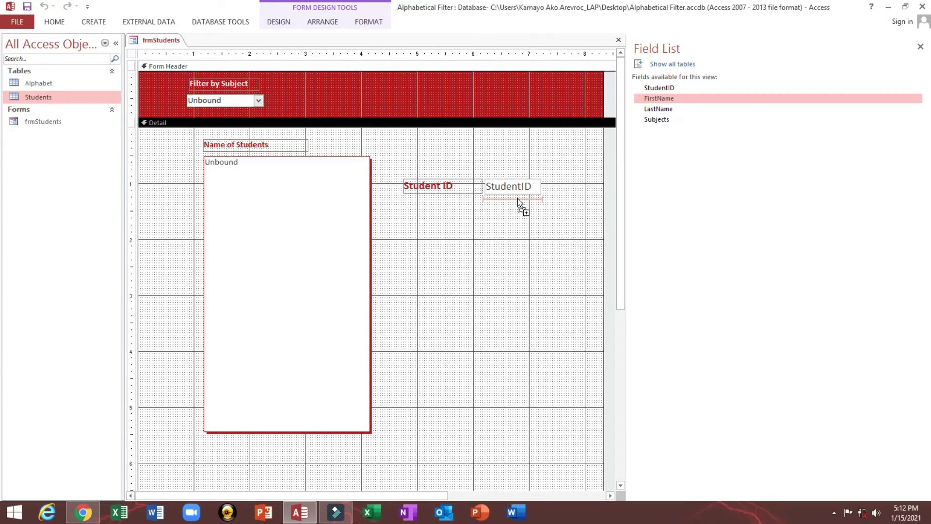
drag(517, 198, 517, 199)
Step: Snap the Student ID and First Name controls' size to the grid
drag(440, 249, 508, 205)
right_click(508, 204)
click(435, 276)
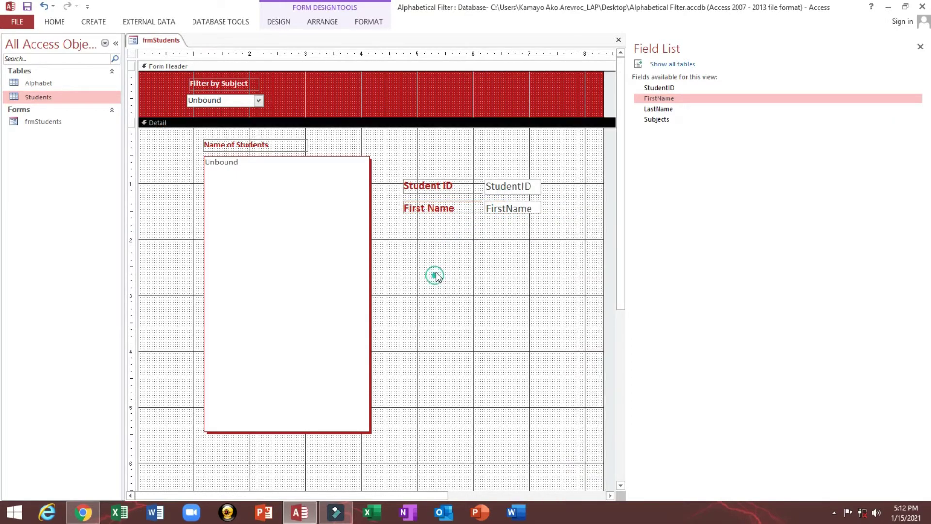
drag(436, 276, 509, 181)
right_click(509, 181)
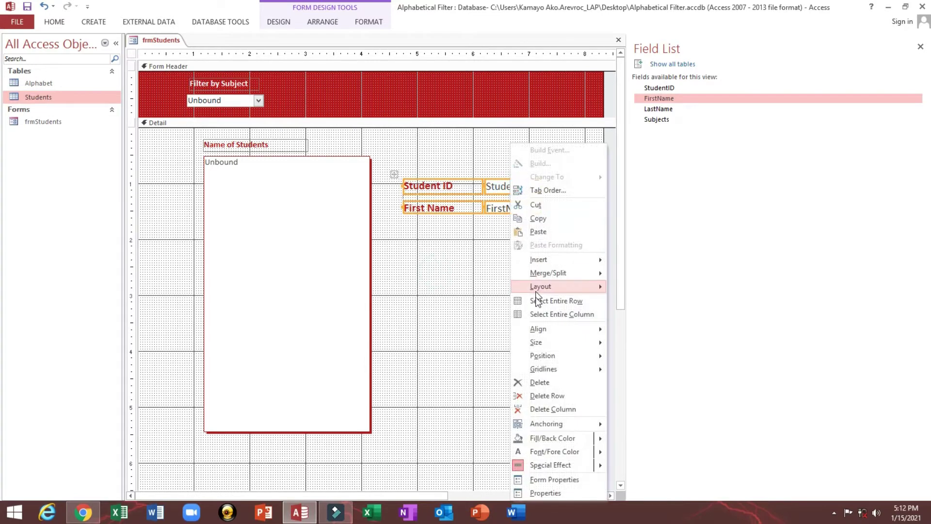
mouse_move(536, 343)
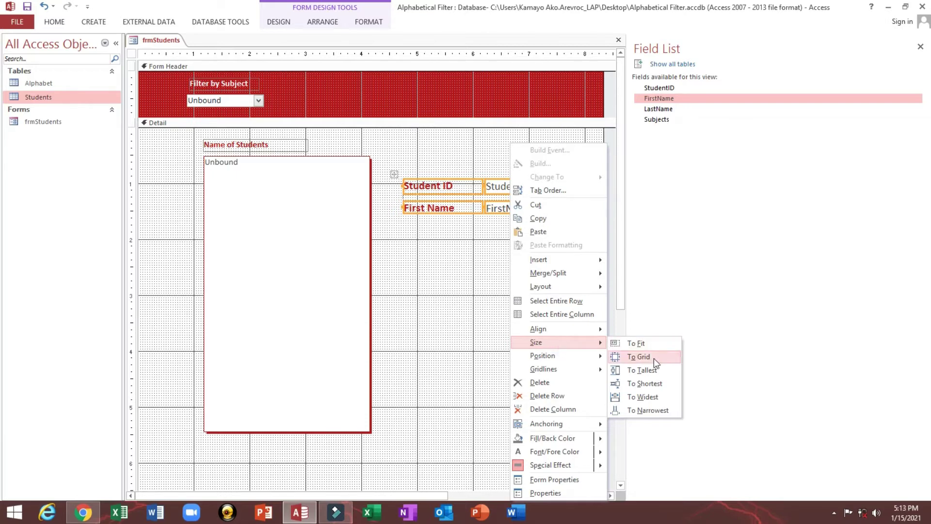
click(644, 369)
Step: Reduce the control padding between the layout's field rows
click(436, 249)
click(416, 191)
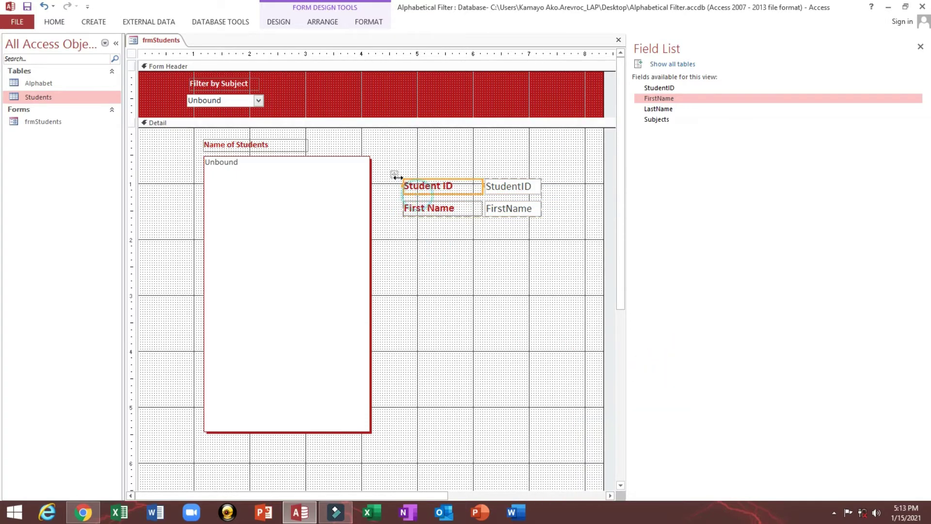
click(393, 174)
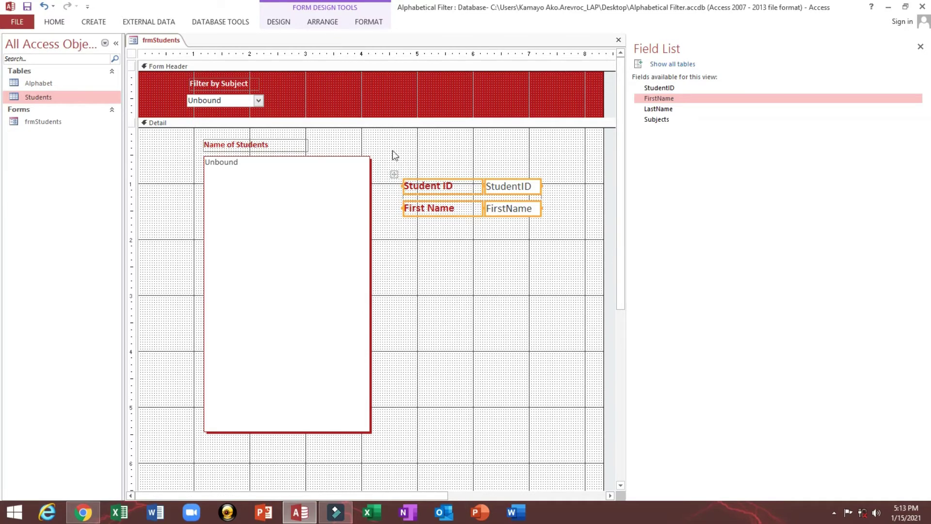
click(323, 21)
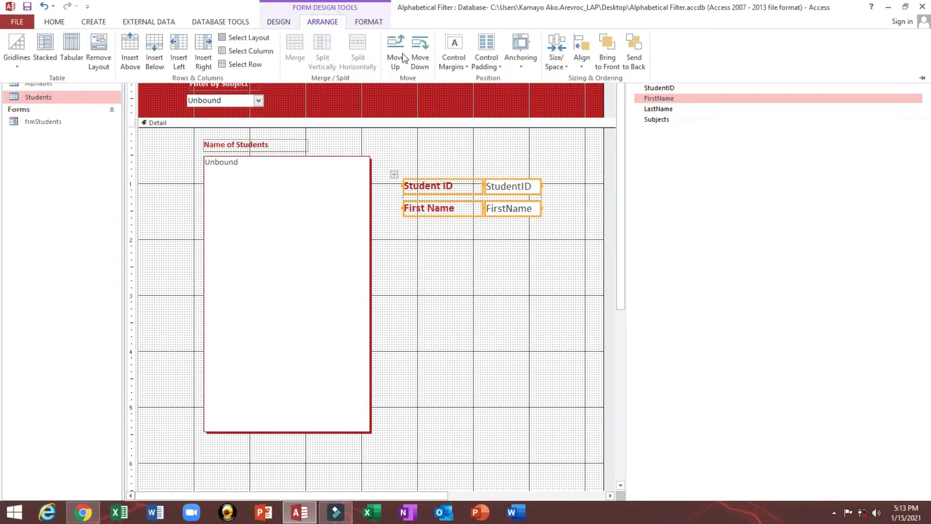
click(489, 53)
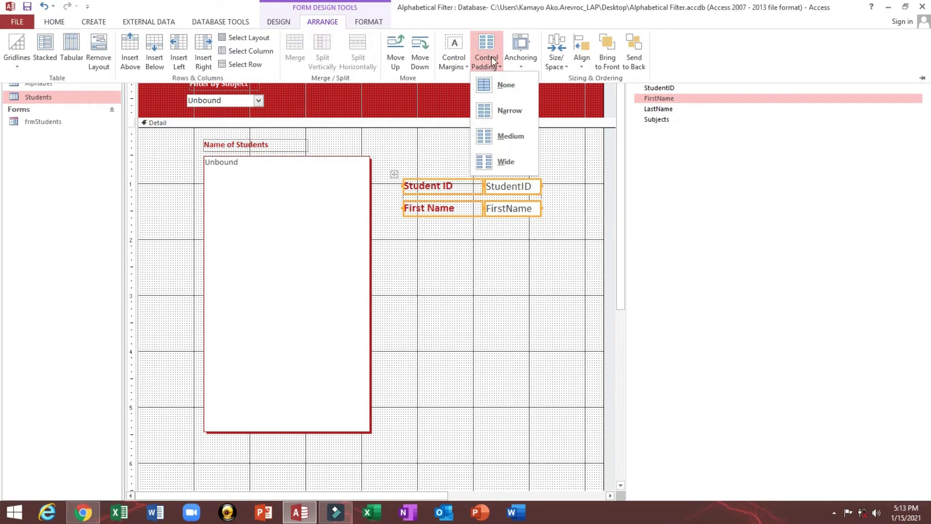
click(491, 110)
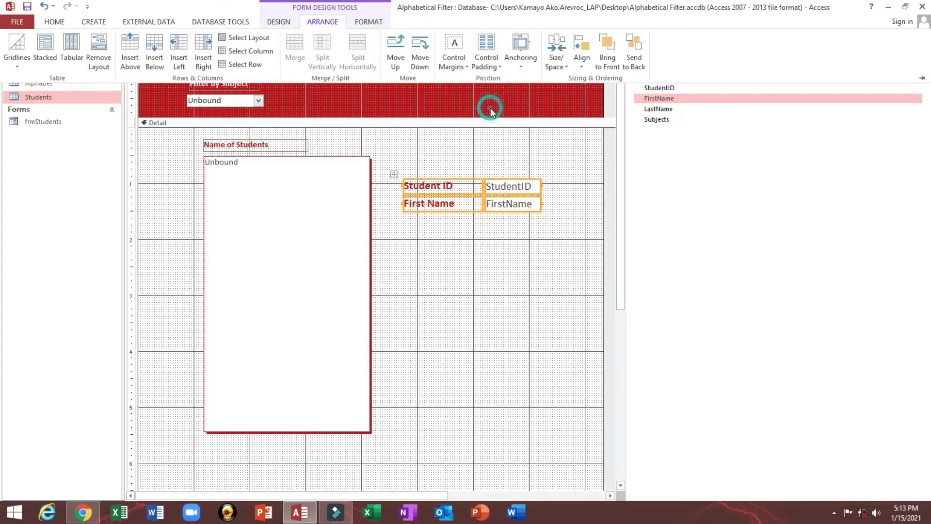
click(478, 143)
click(451, 227)
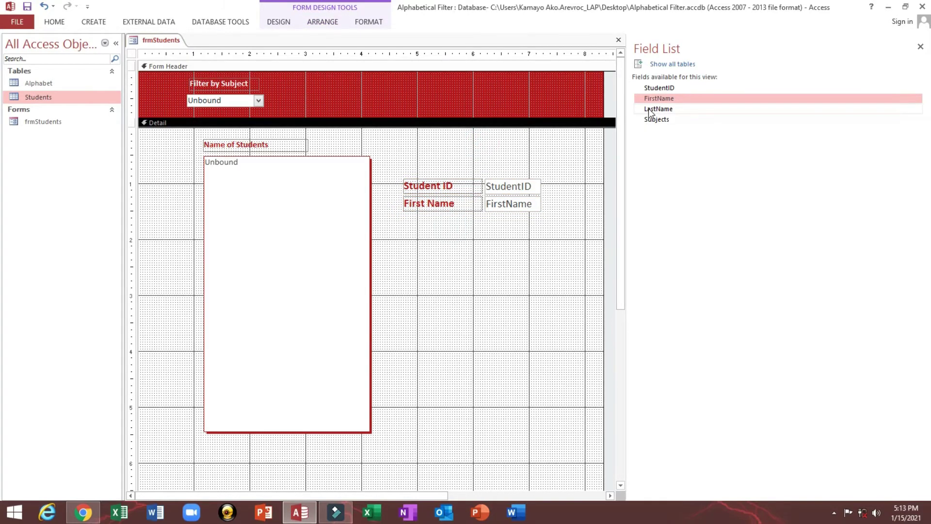
Step: Add LastName and Subjects below First Name and make all four rows equal height
drag(659, 108, 517, 213)
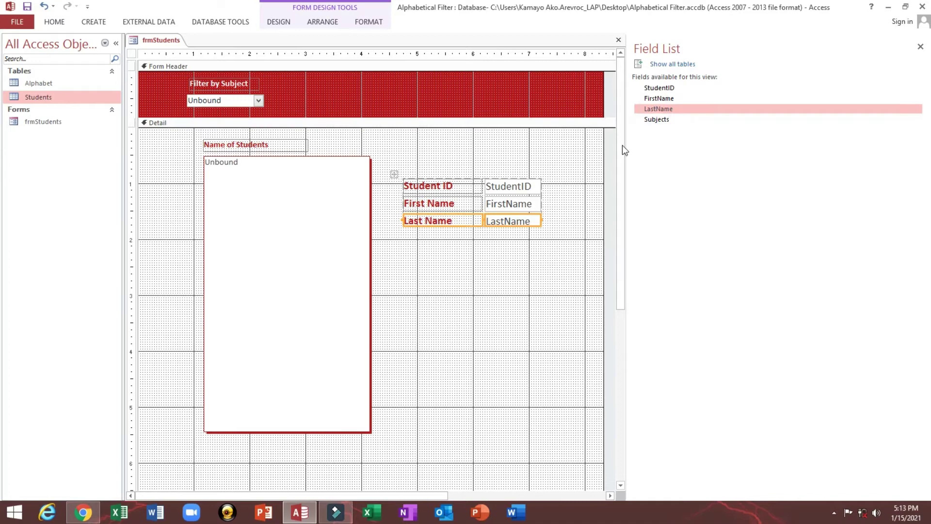
mouse_move(656, 120)
mouse_down()
mouse_move(535, 232)
mouse_move(530, 224)
mouse_up()
drag(462, 284, 512, 189)
right_click(512, 190)
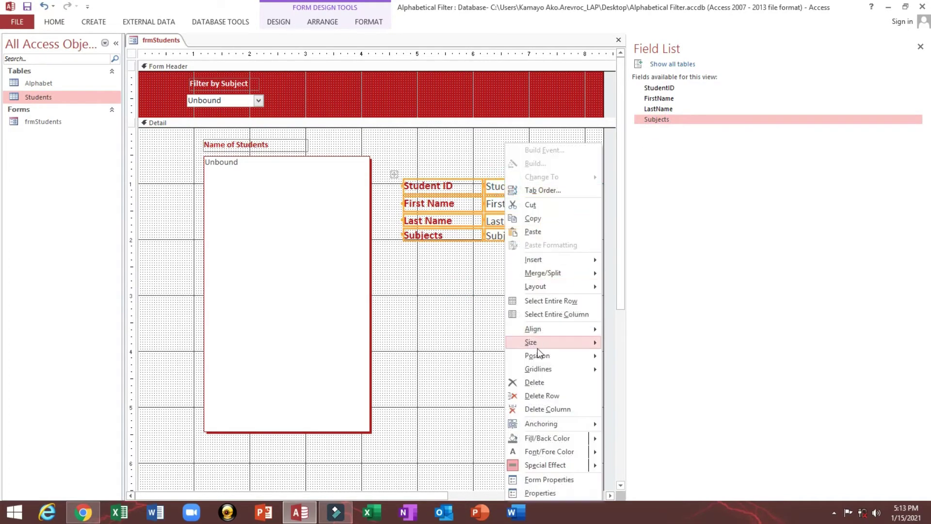
mouse_move(532, 343)
click(631, 374)
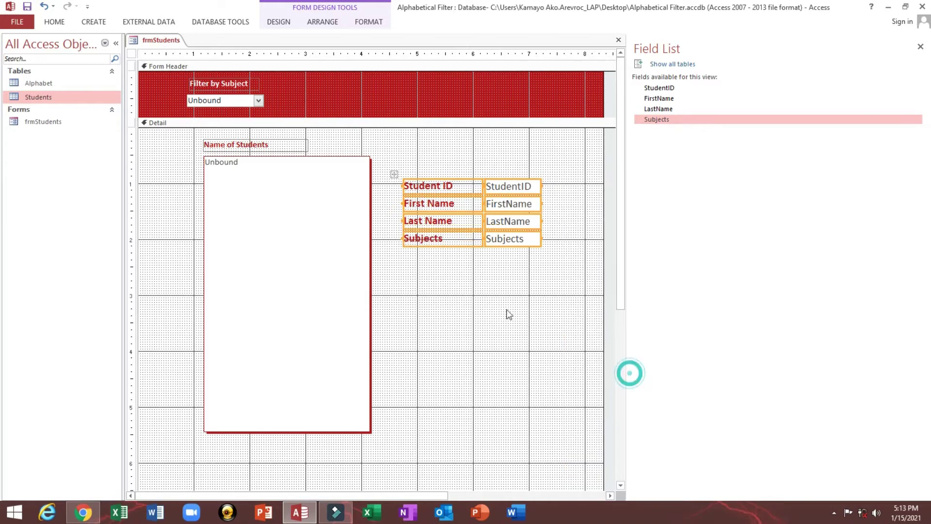
click(495, 298)
Step: Widen the four field text boxes
drag(480, 312, 537, 211)
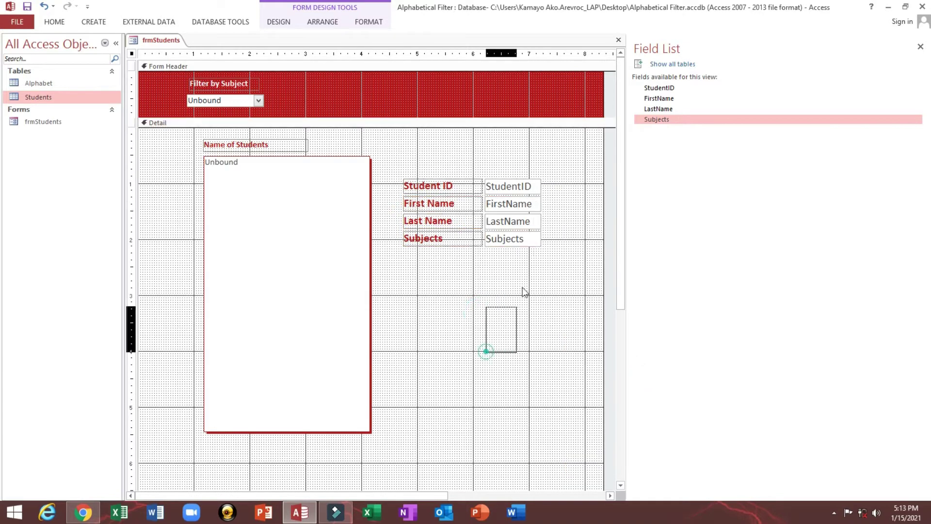
mouse_move(525, 292)
mouse_down()
mouse_move(543, 174)
mouse_move(561, 187)
mouse_up()
click(513, 152)
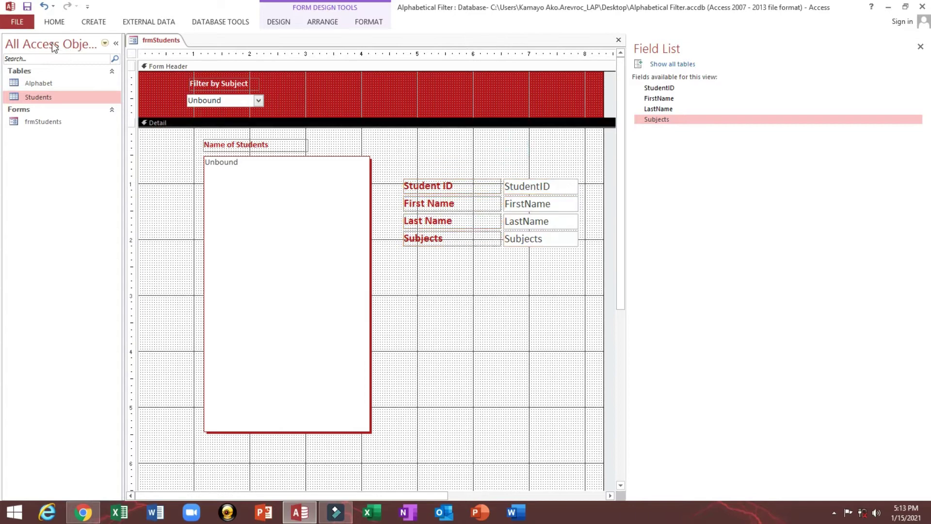
click(54, 21)
click(15, 40)
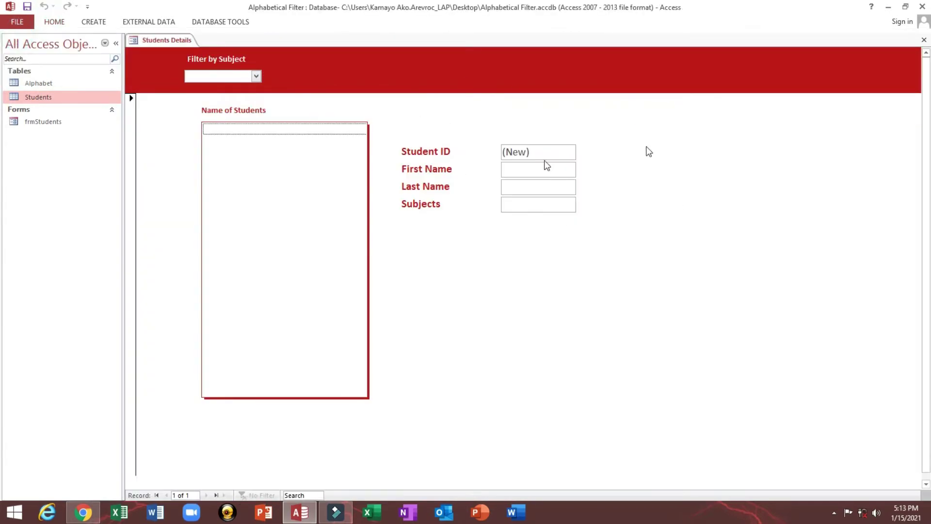
right_click(691, 139)
click(710, 175)
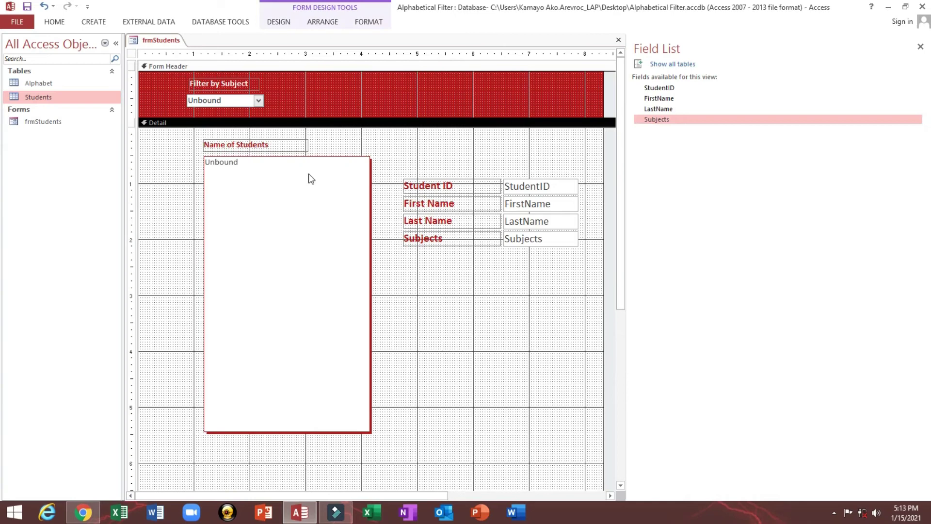
double_click(131, 53)
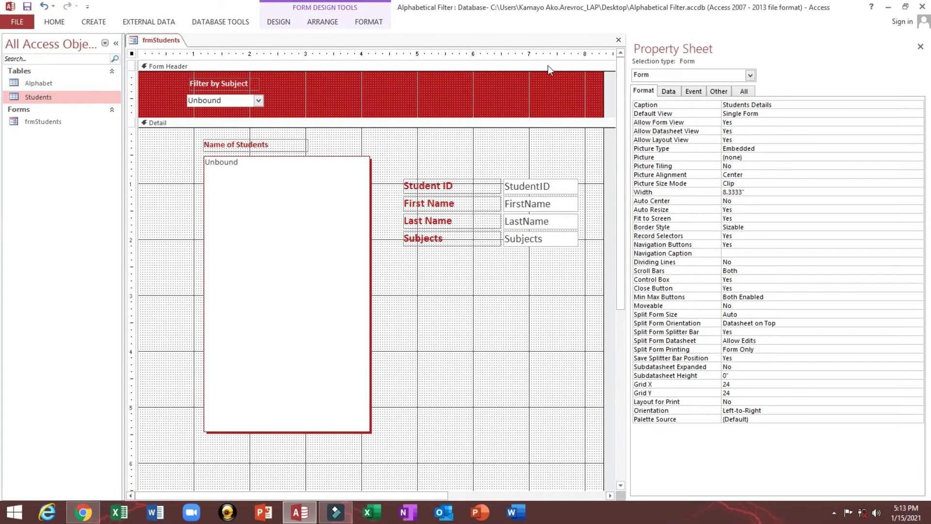
click(669, 90)
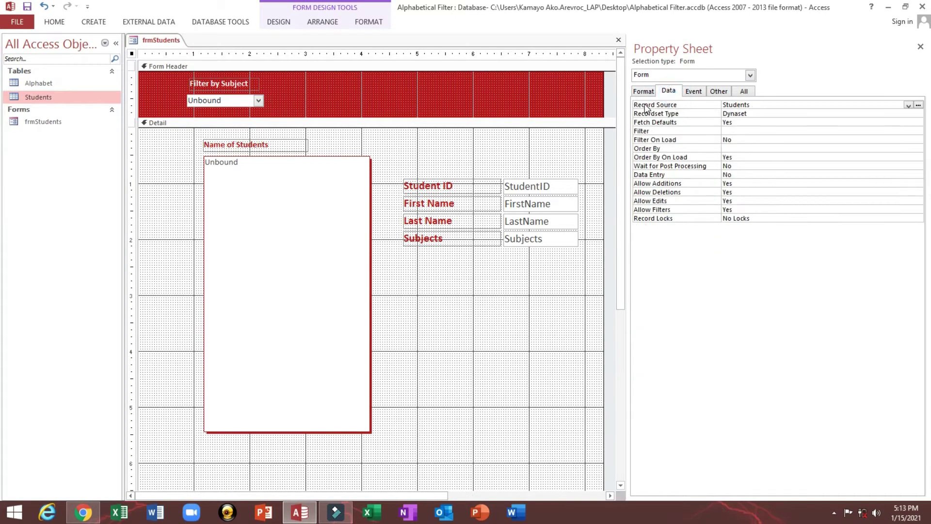
click(776, 104)
click(314, 184)
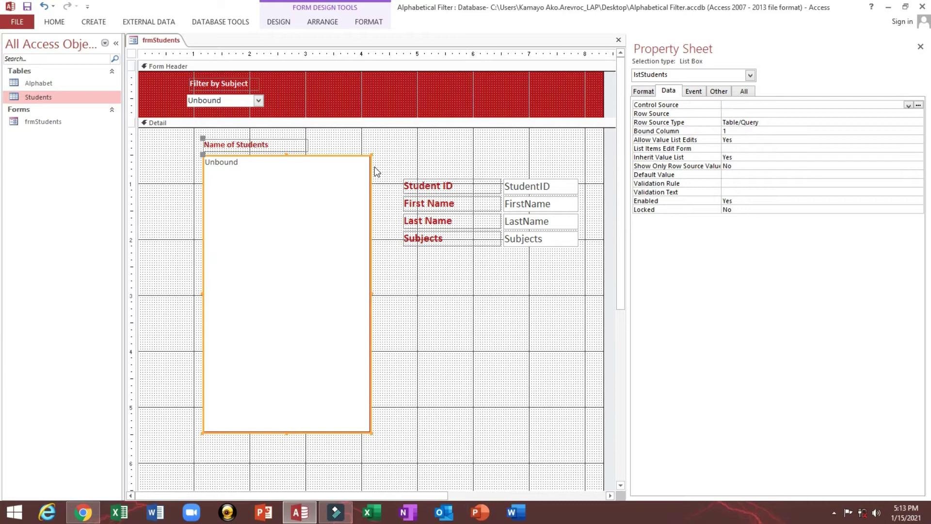
click(378, 142)
click(313, 185)
click(162, 183)
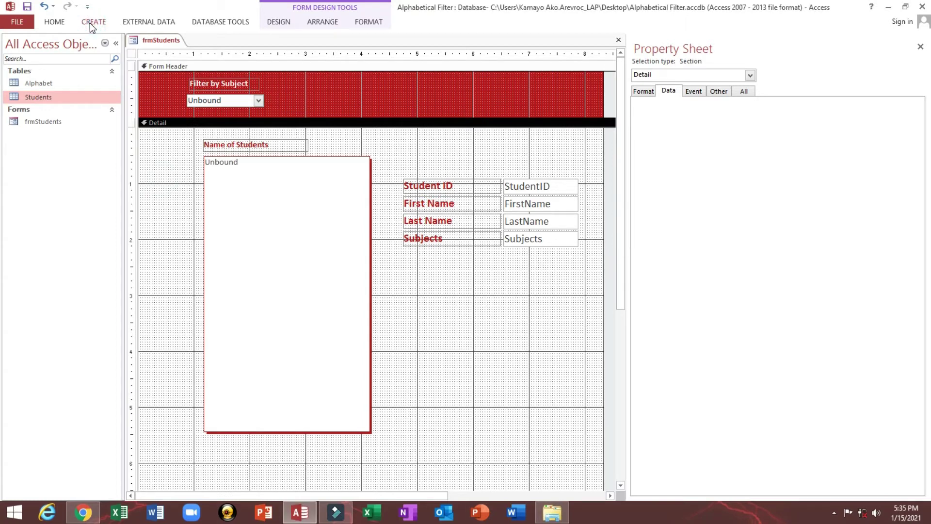
Step: Create a query design on the Students table with StudentID as the first column
click(91, 26)
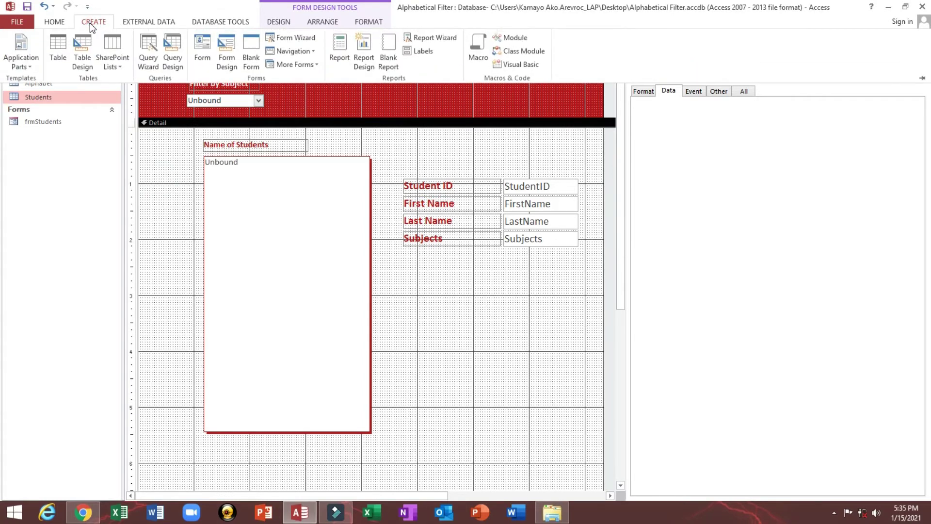
click(173, 58)
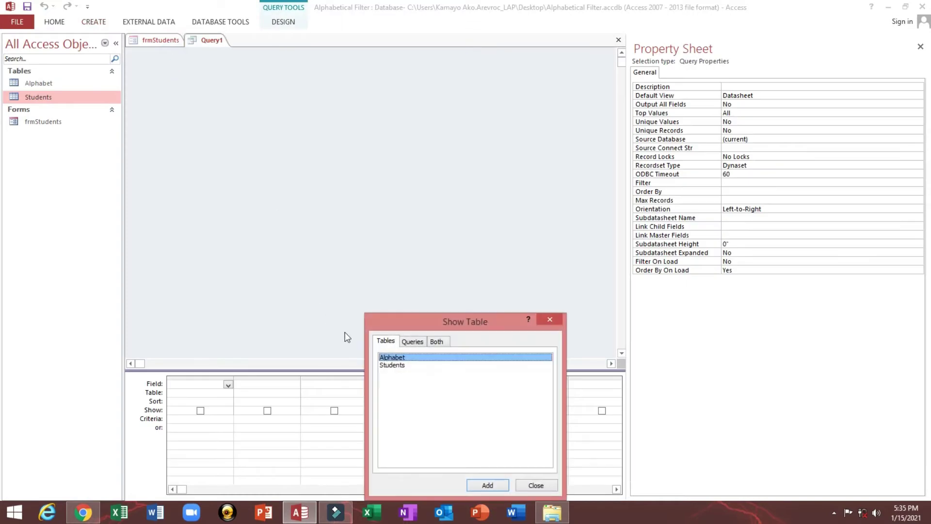
double_click(387, 366)
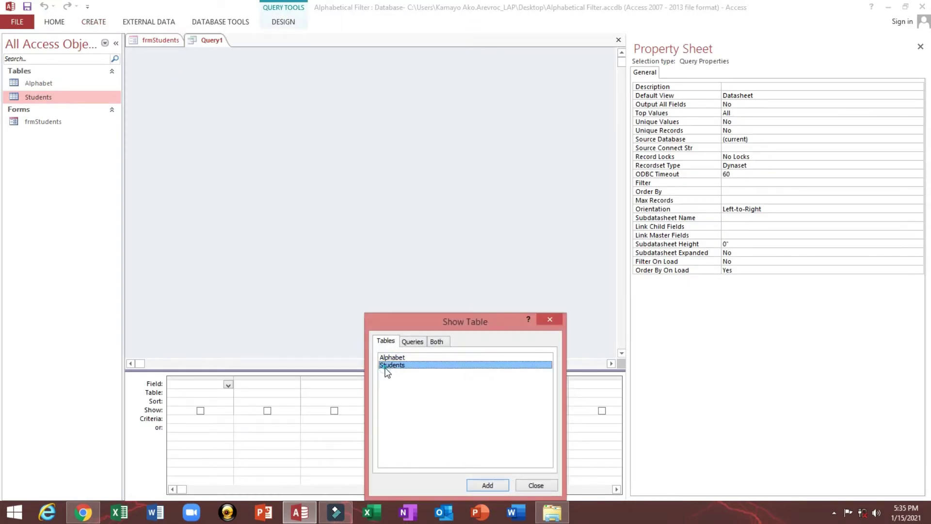
click(533, 486)
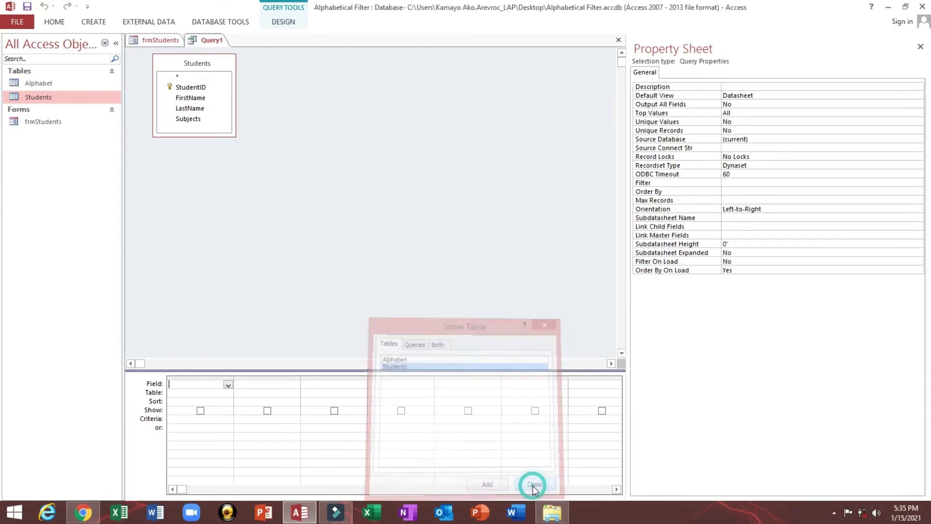
double_click(190, 87)
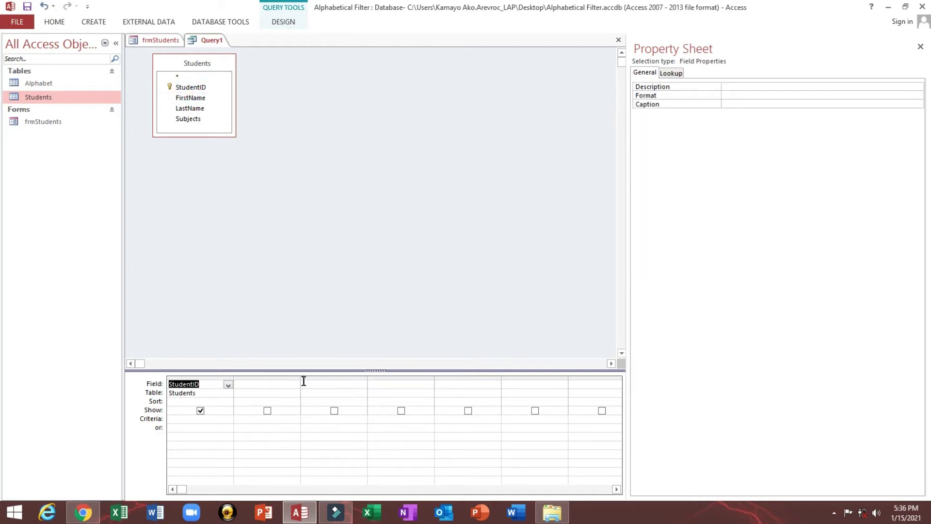
Step: Widen the second grid column, check the Name of Students list box, then resume the query
drag(300, 379, 419, 378)
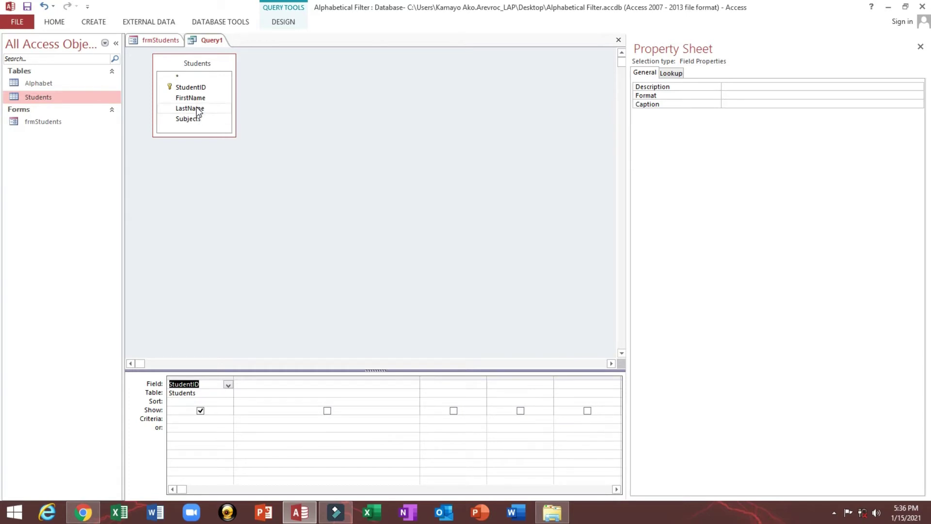
click(150, 41)
click(277, 209)
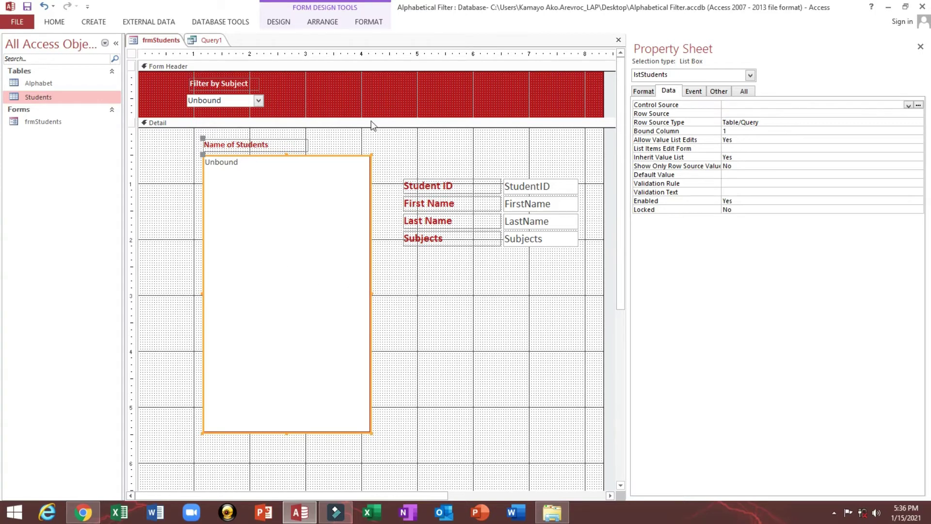
click(211, 43)
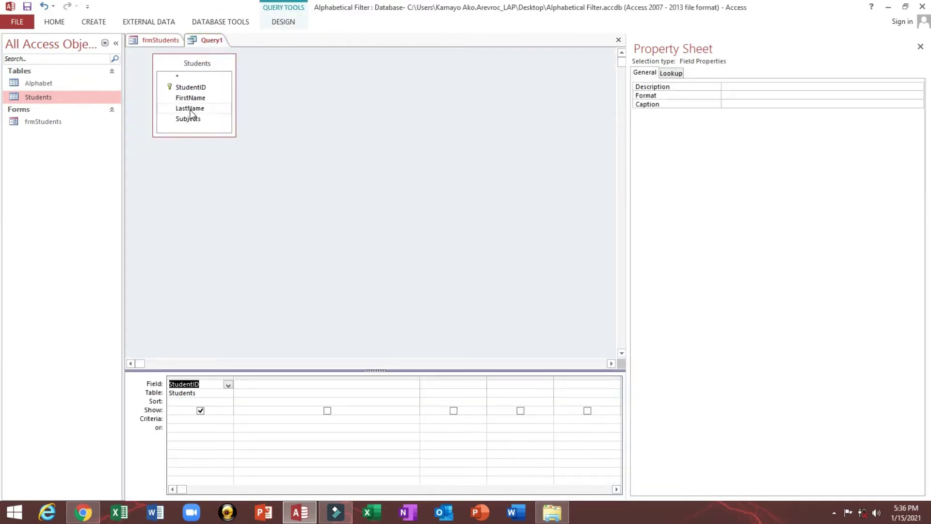
click(619, 40)
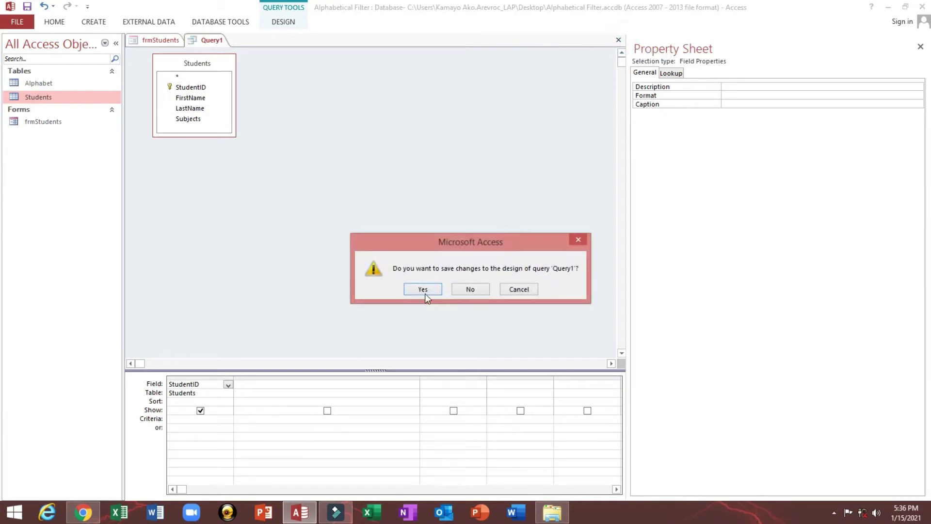
click(509, 290)
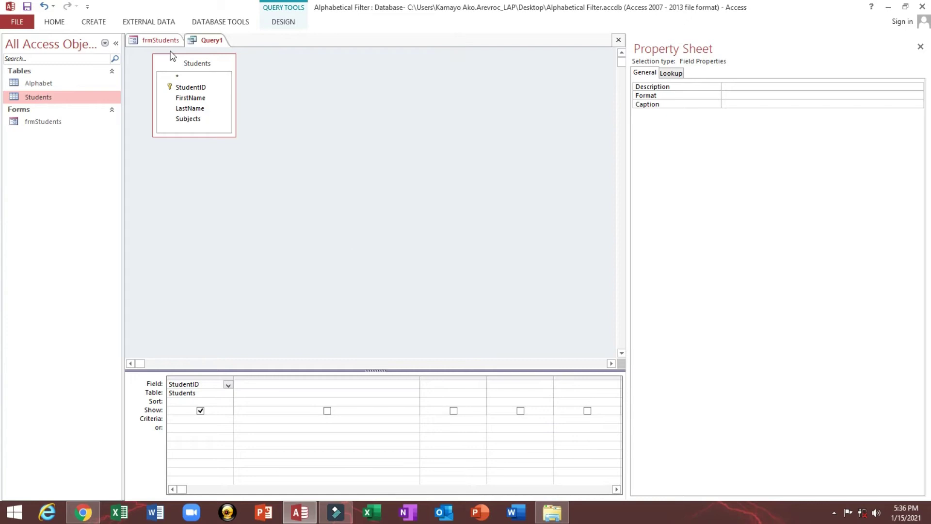
click(251, 384)
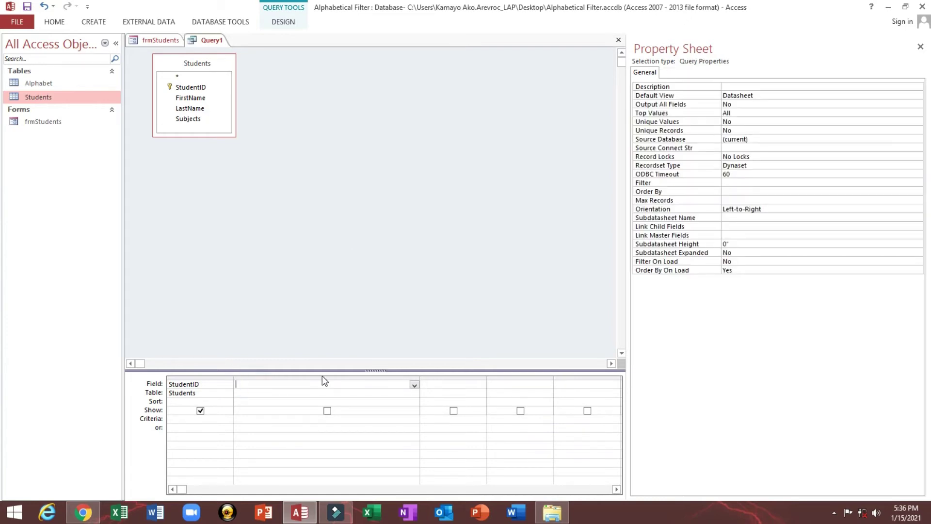
text(Full)
text(Name)
text(: [)
text(LastName] & "," & [)
text(FirstN)
text(ame)
text(])
Step: Sort FullName ascending, add Subjects as the third column, and save the query
click(259, 400)
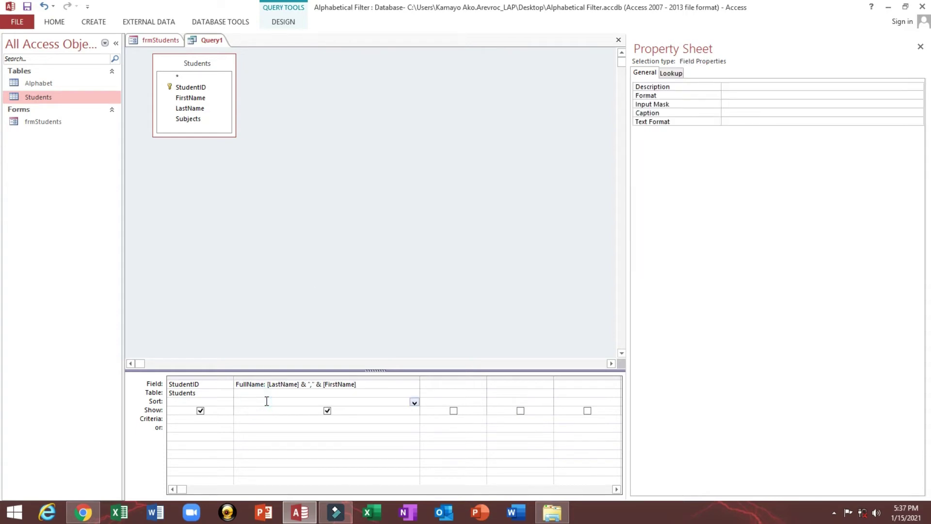
double_click(266, 399)
click(193, 122)
drag(192, 118, 432, 390)
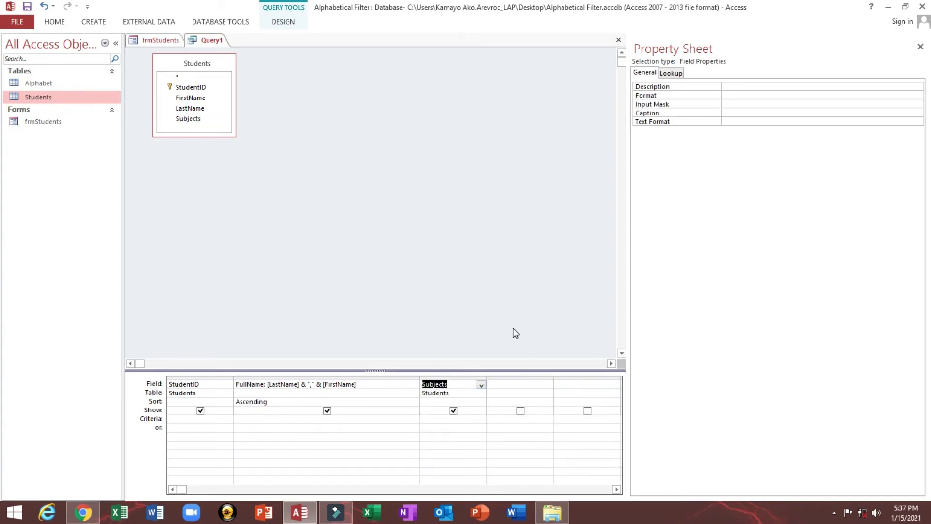
key(ctrl+s)
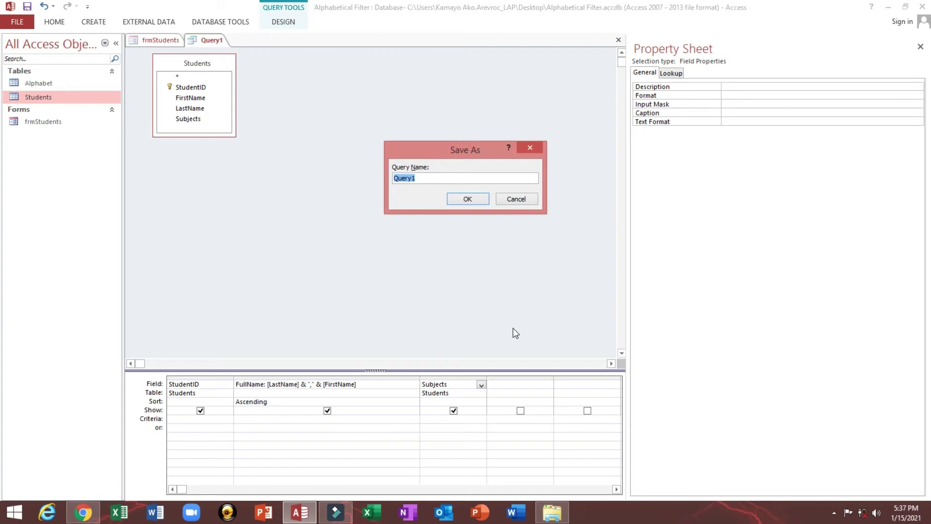
text(S)
text(tudent)
text(sExt)
text(ended)
Step: Name the query StudentsExtended, confirm, and close it to return to frmStudents
drag(472, 178, 356, 177)
click(463, 199)
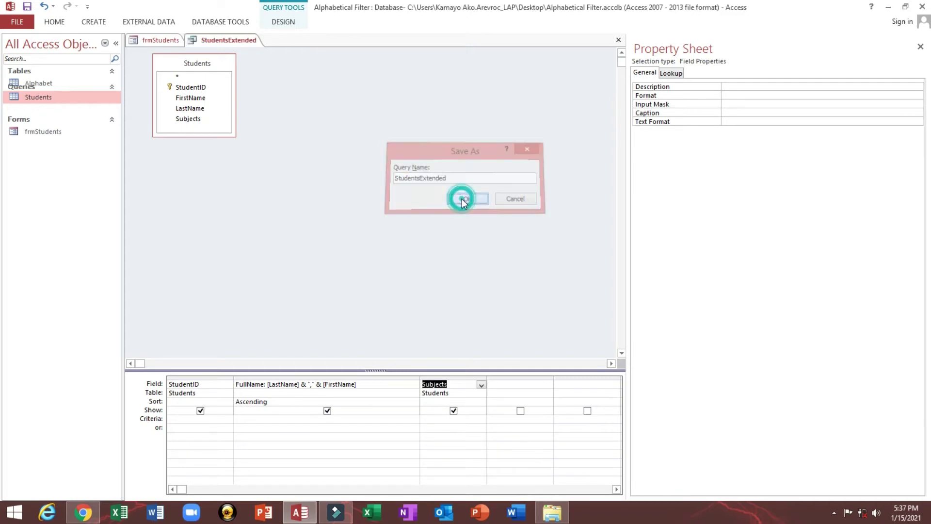
click(618, 42)
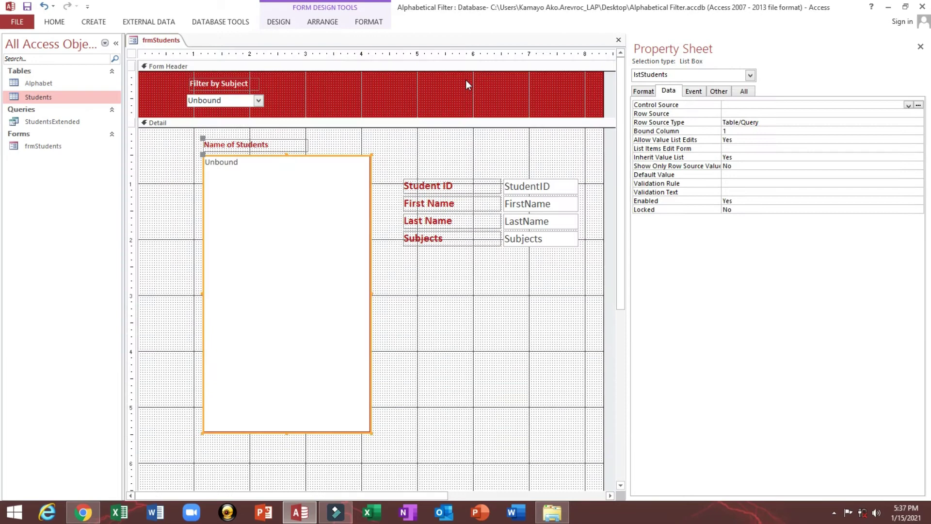
Step: Widen the StudentsExtended FullName and Subjects columns and save the layout
double_click(45, 122)
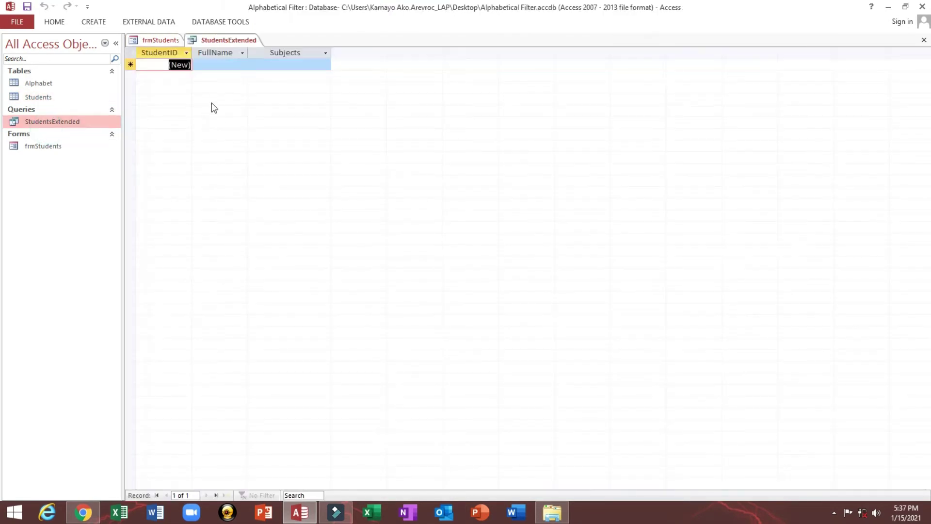
drag(248, 52, 278, 52)
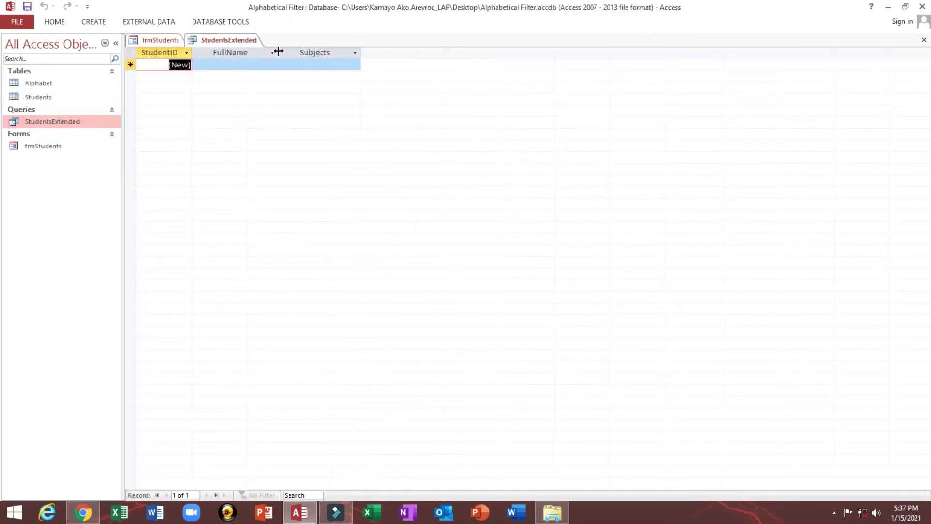
drag(361, 54, 377, 54)
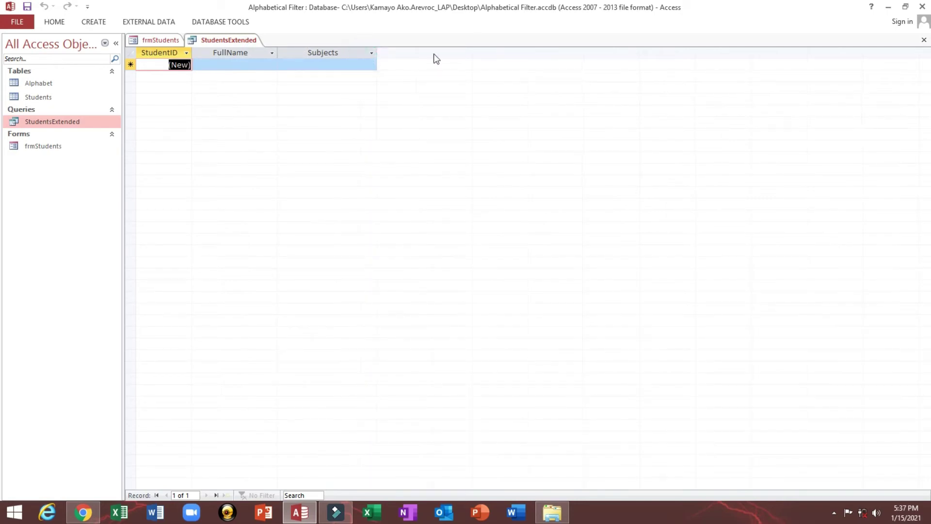
click(924, 40)
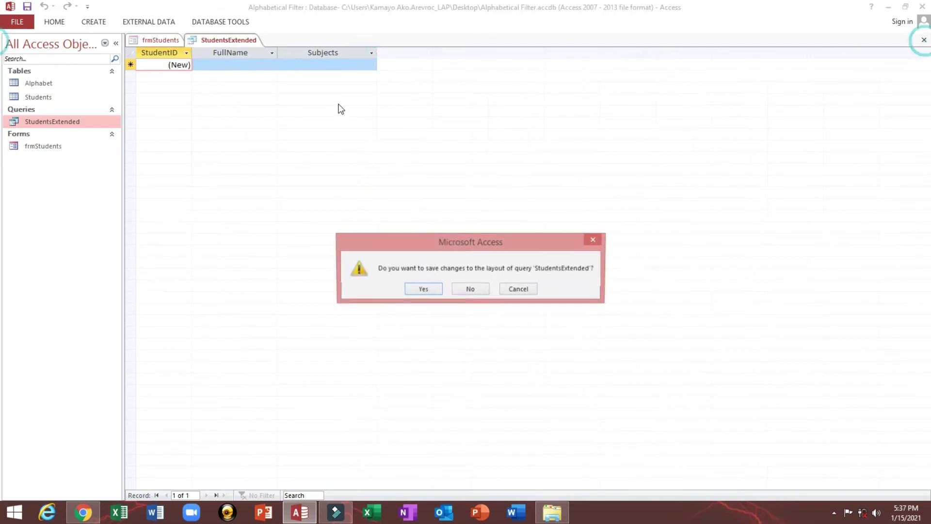
click(421, 288)
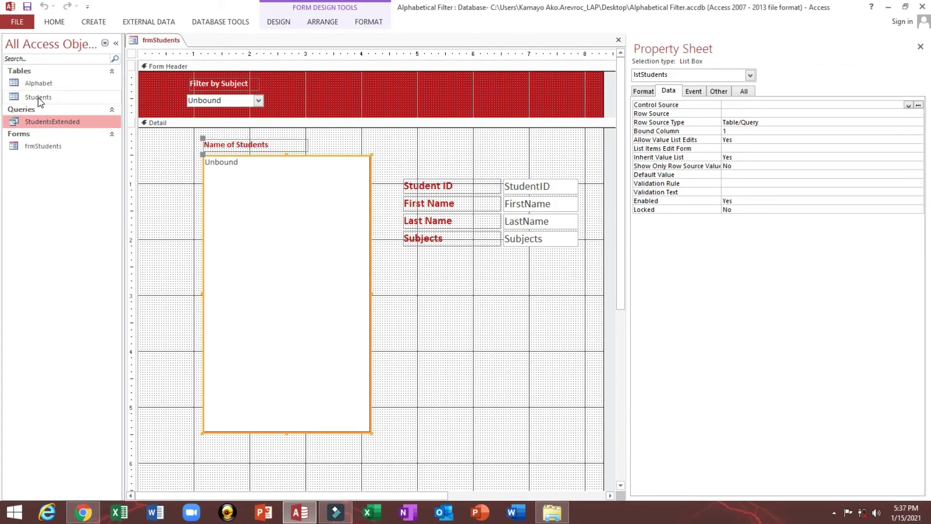
Step: Widen FullName further, save the new widths, and open the Students table
double_click(39, 122)
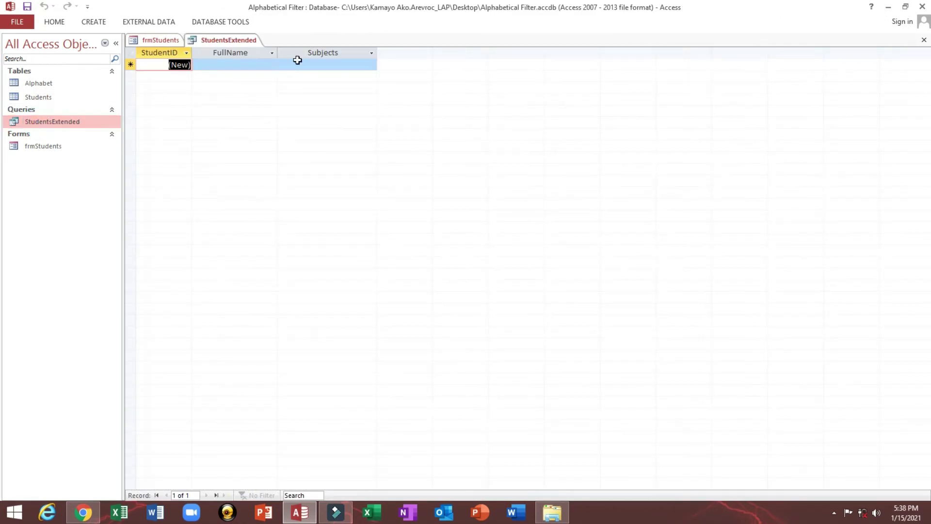
drag(280, 54, 339, 52)
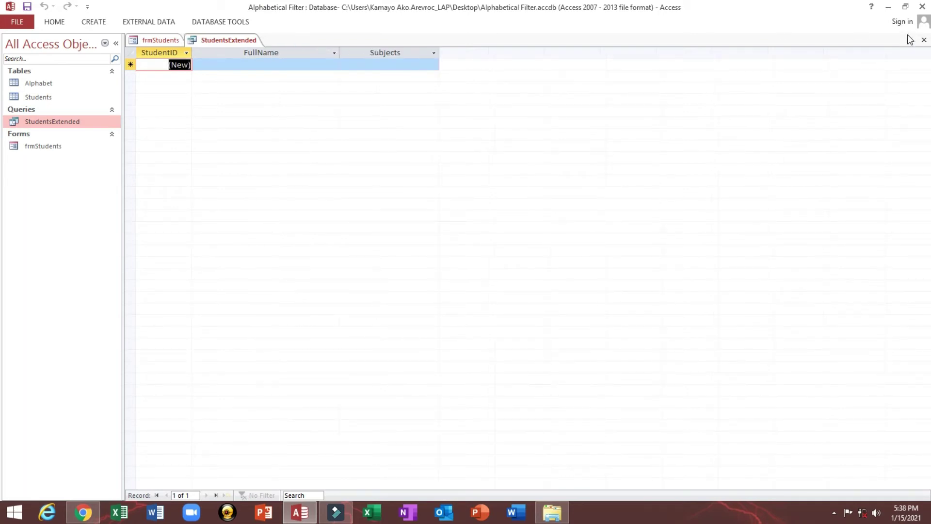
click(925, 40)
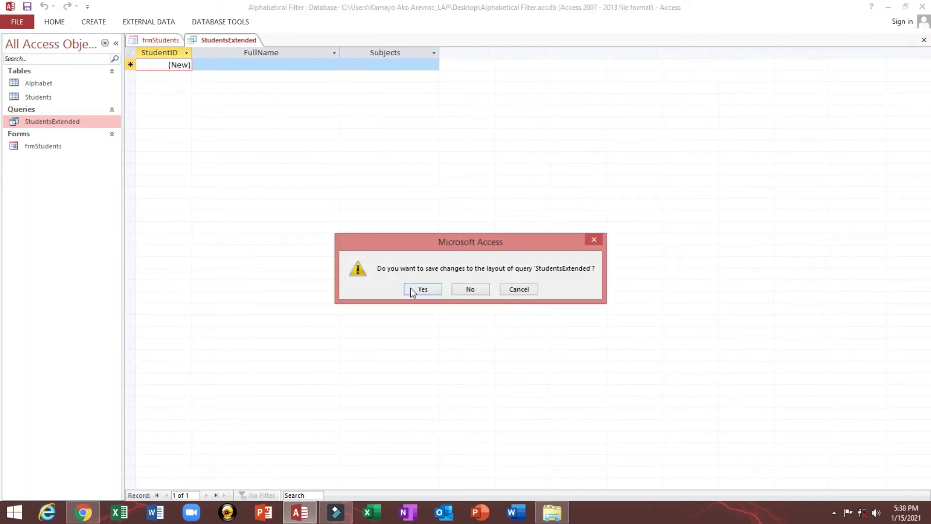
click(422, 289)
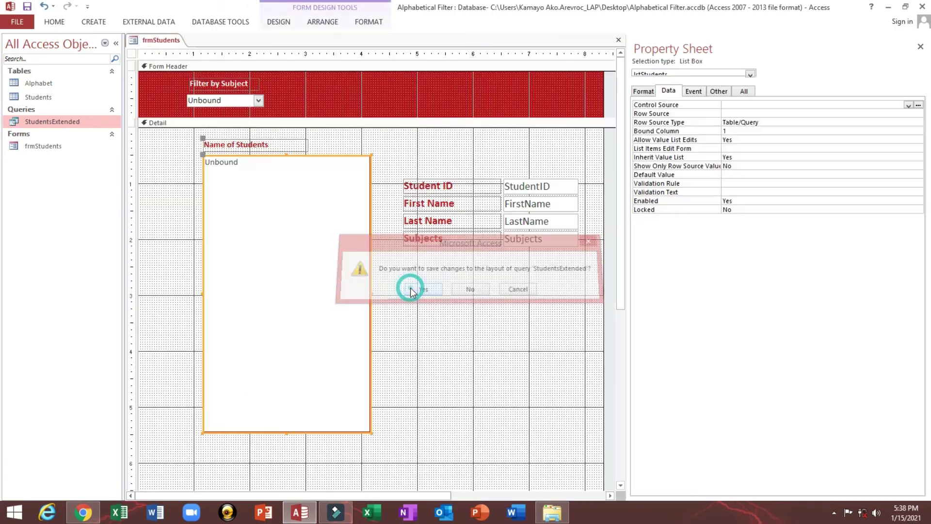
double_click(38, 99)
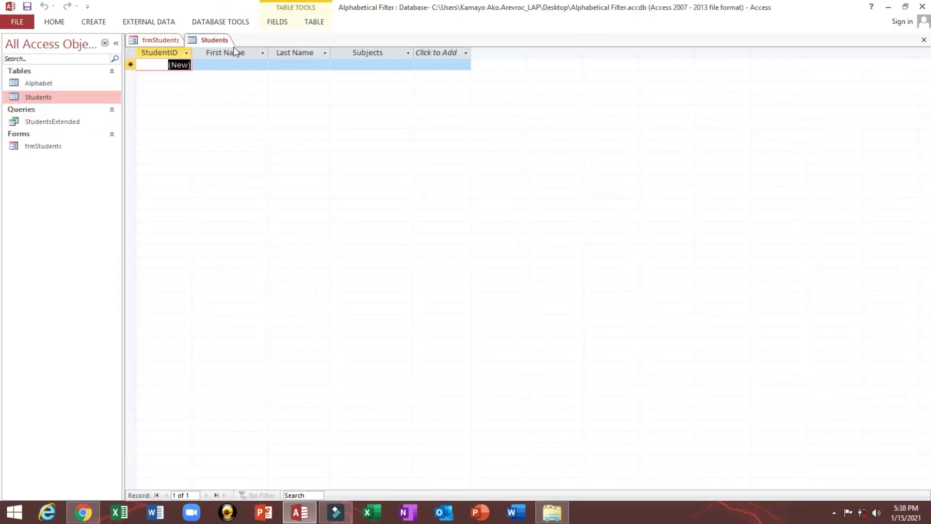
Step: Widen the Students table's First Name column and switch to the Filter by Alphabet workbook
mouse_move(268, 55)
mouse_down()
mouse_move(299, 55)
mouse_move(288, 53)
mouse_up()
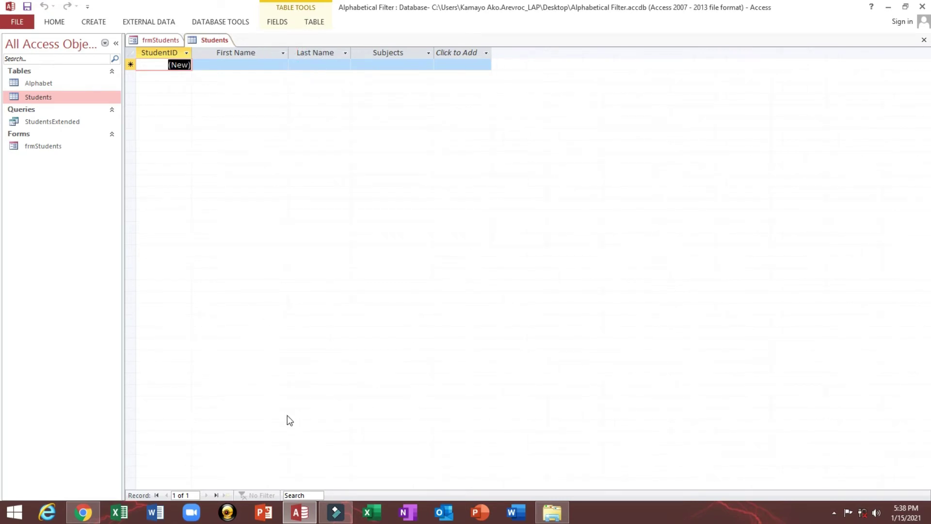
key(super+d)
click(30, 347)
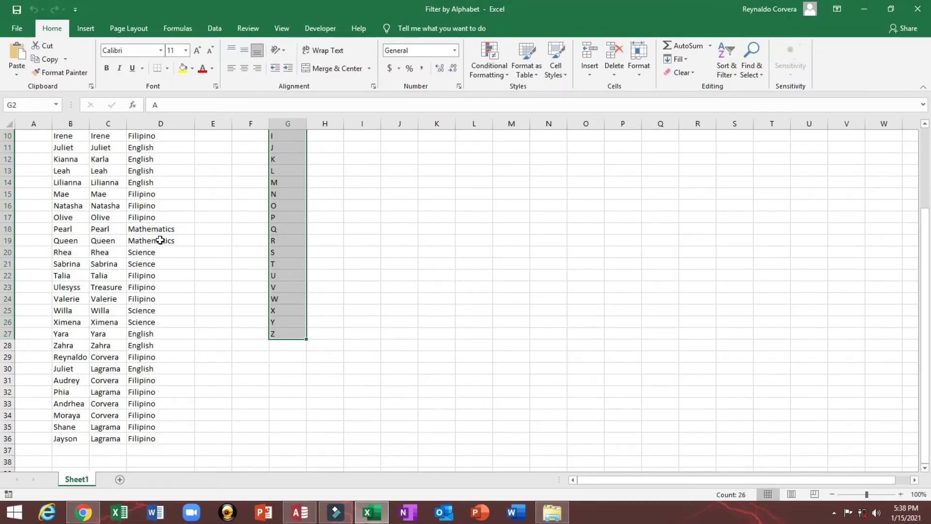
Step: Select the student records in the Excel sheet from A2 down through column D
click(206, 208)
scroll(207, 208, up, 3)
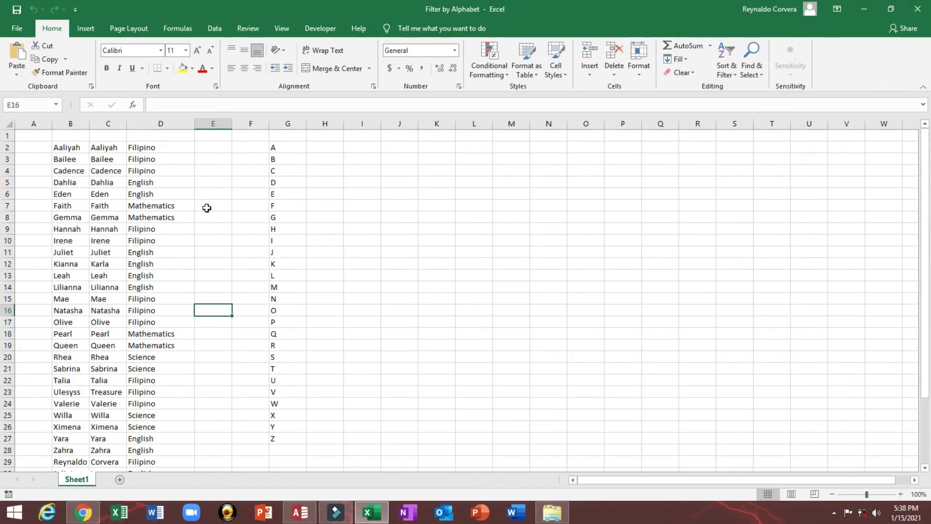
click(28, 148)
drag(27, 148, 54, 455)
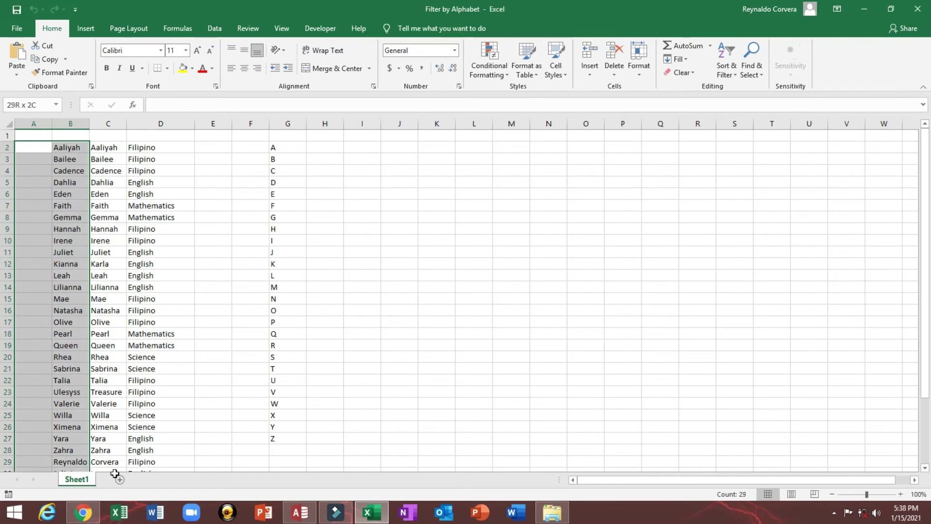
mouse_move(54, 455)
mouse_down()
mouse_move(151, 416)
mouse_move(113, 193)
mouse_up()
scroll(113, 194, up, 3)
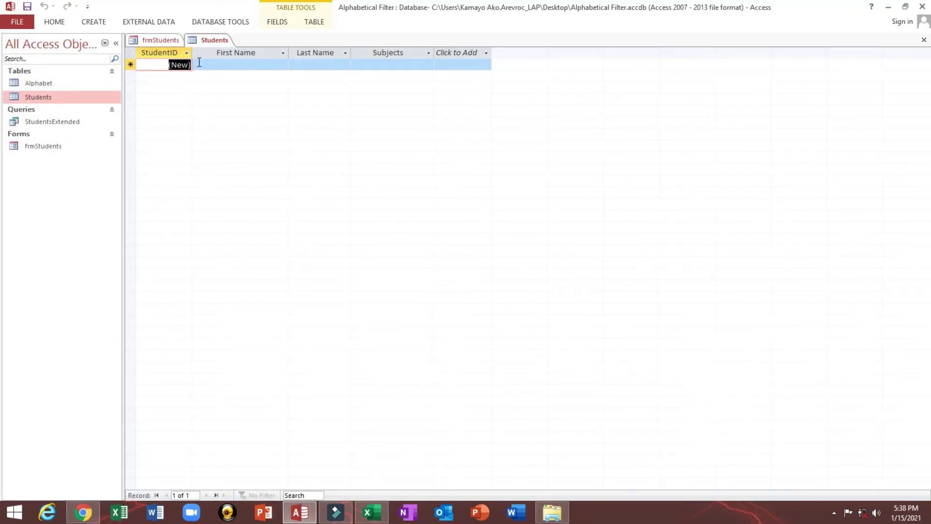
Step: Review the Students table in Design view, then close it
right_click(72, 97)
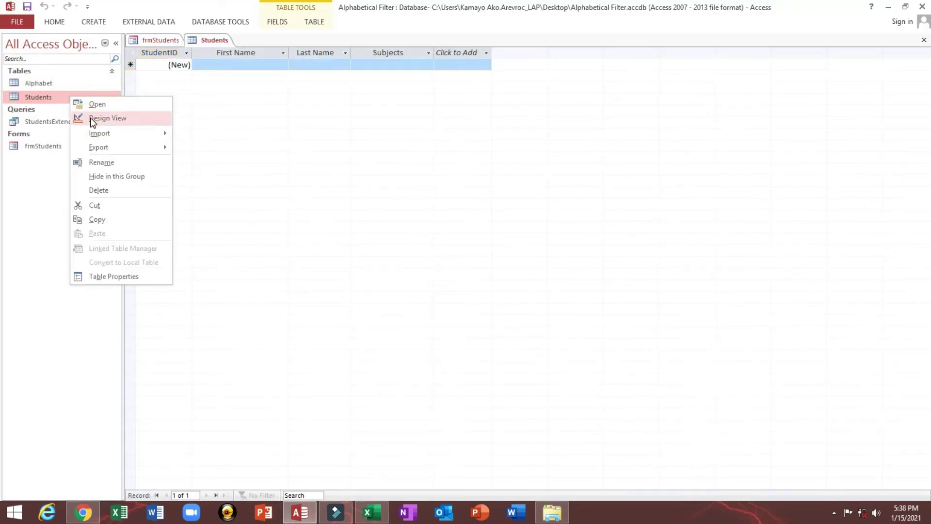
click(90, 117)
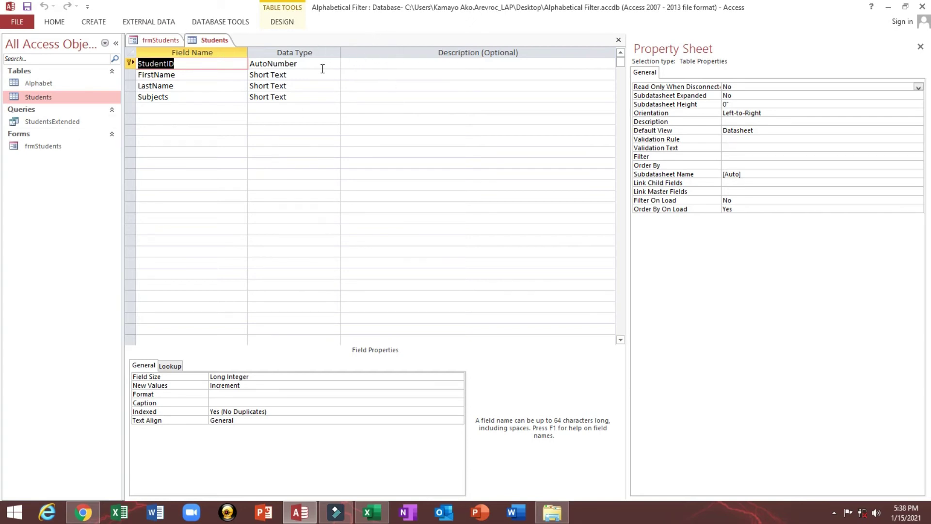
click(619, 40)
Step: Save the Students table design, open its datasheet, and copy Excel cells A2:D36
click(422, 288)
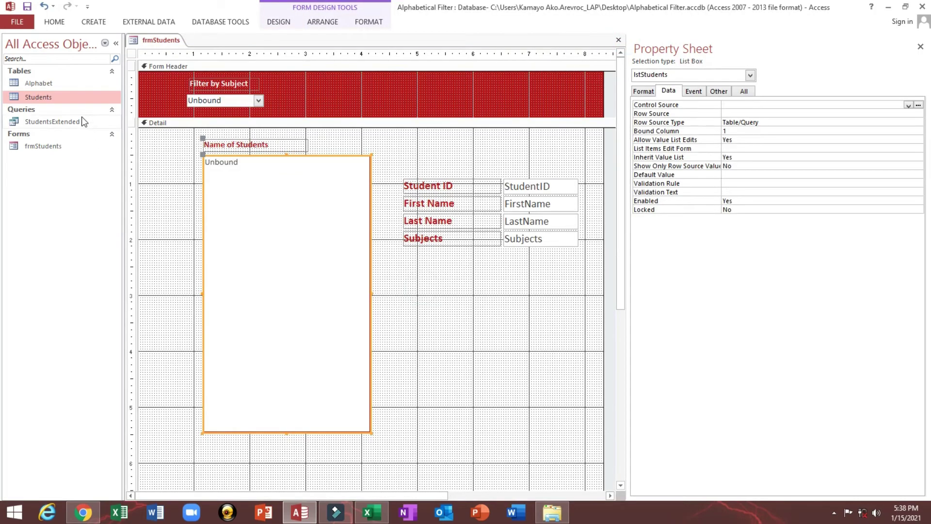
double_click(63, 98)
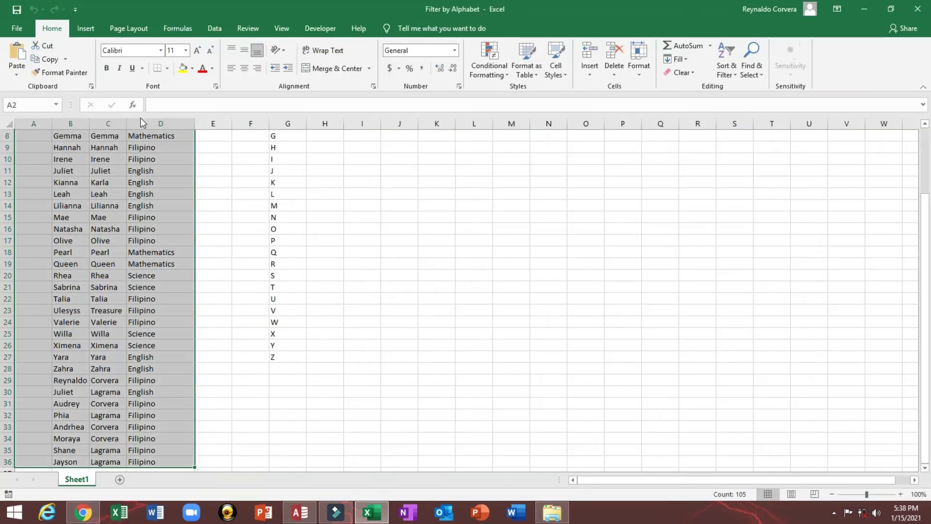
scroll(45, 159, up, 2)
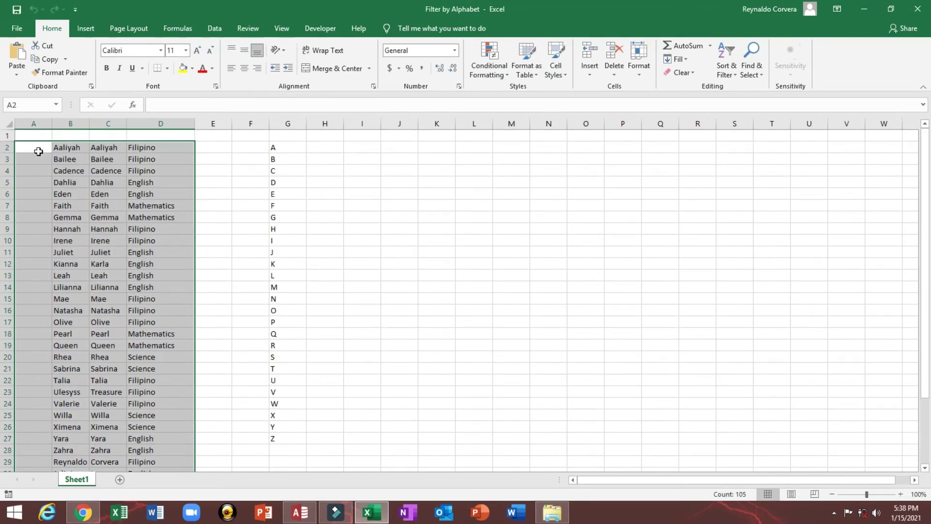
click(35, 149)
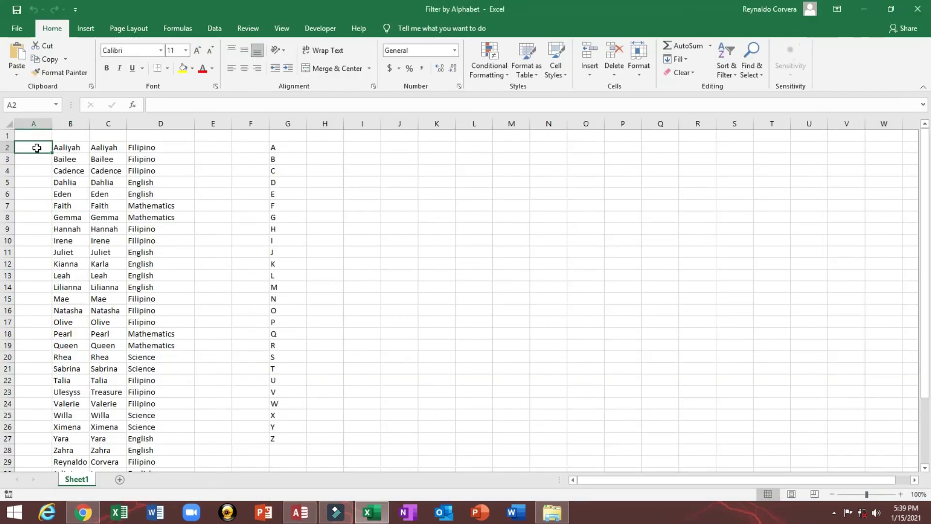
drag(37, 147, 42, 513)
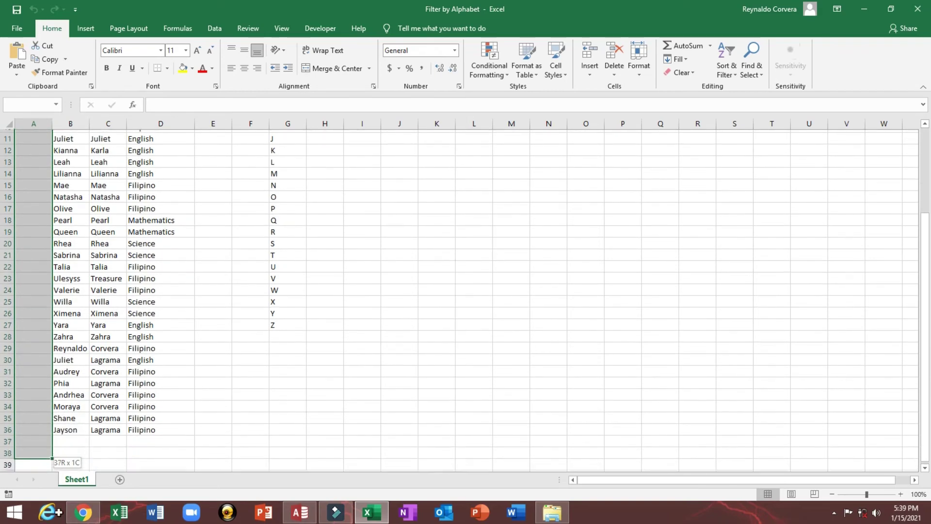
drag(42, 515, 163, 329)
key(ctrl+c)
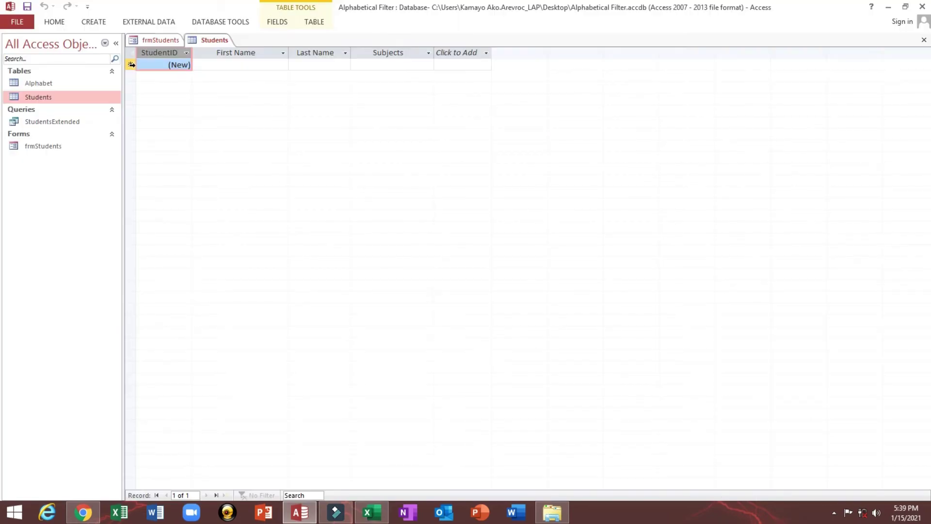
Step: Paste the 35 copied student records into the Students table's new-record row
click(131, 65)
right_click(130, 67)
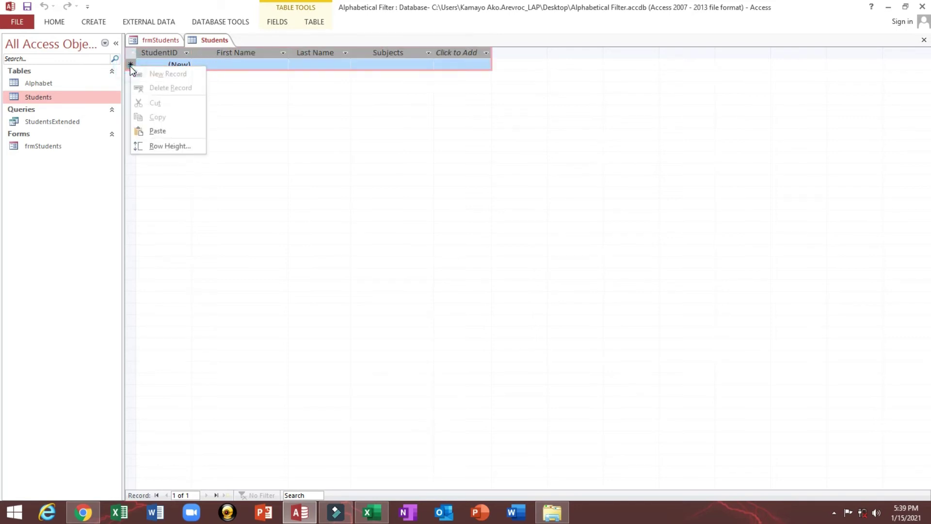
click(145, 132)
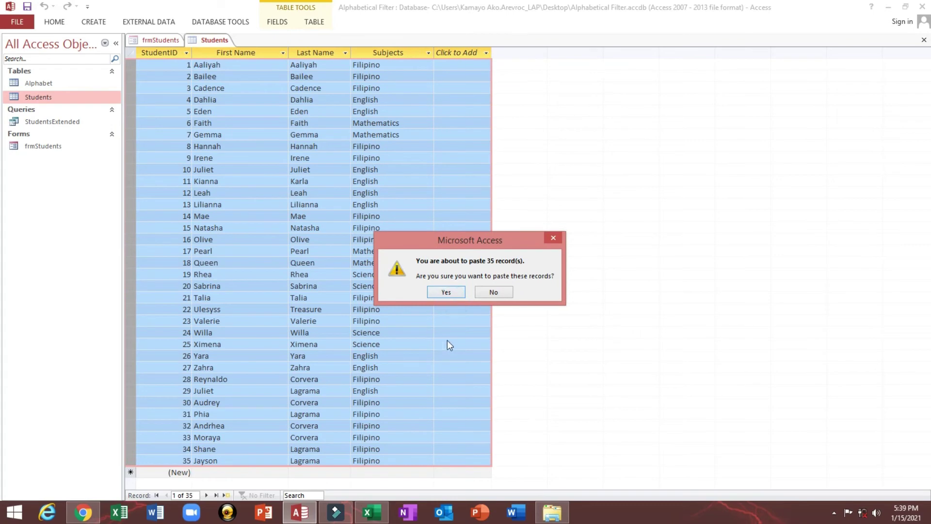
click(452, 295)
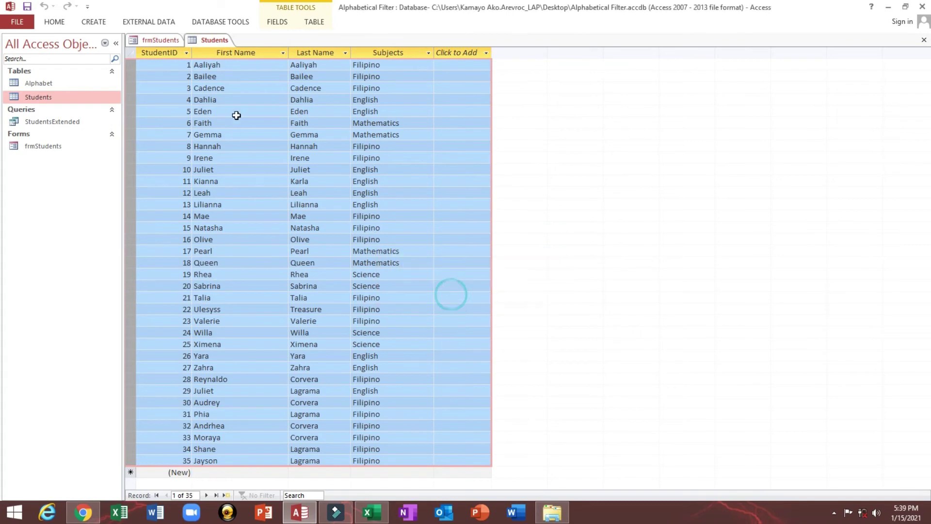
click(174, 52)
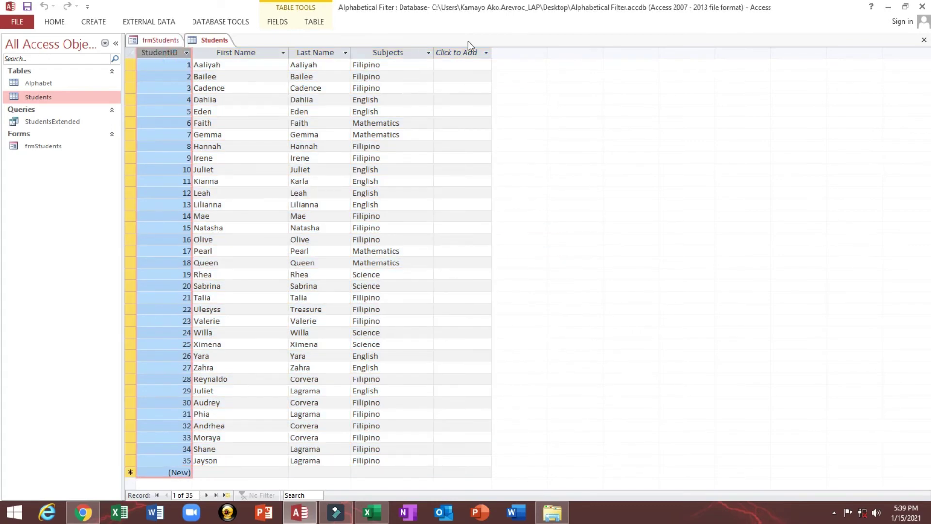
Step: Return to the frmStudents design and open the empty Alphabet table datasheet
click(923, 40)
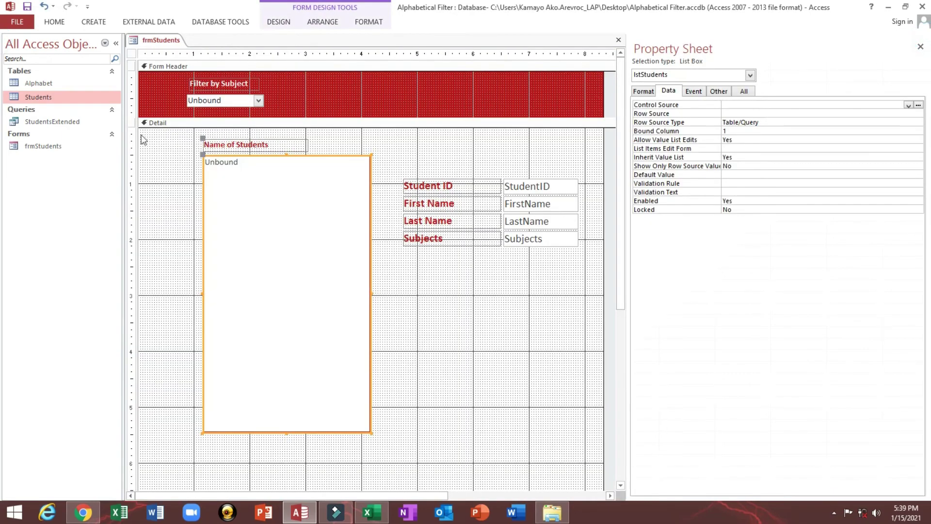
double_click(39, 84)
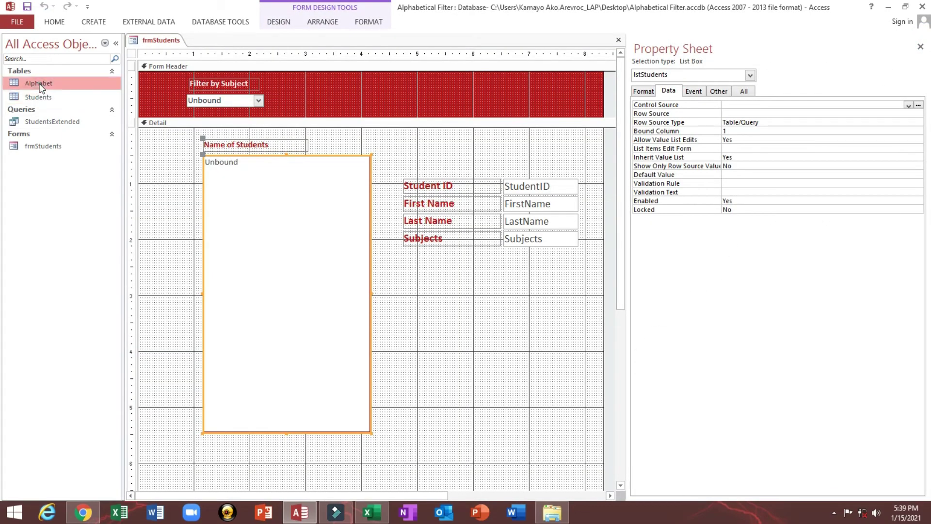
key(alt+Tab)
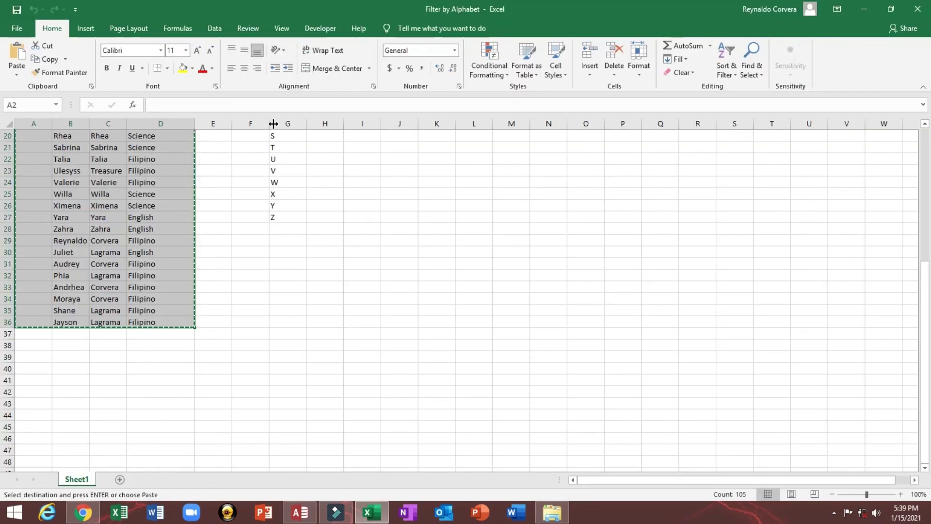
key(alt+Tab)
key(alt+Tab)
scroll(256, 143, up, 6)
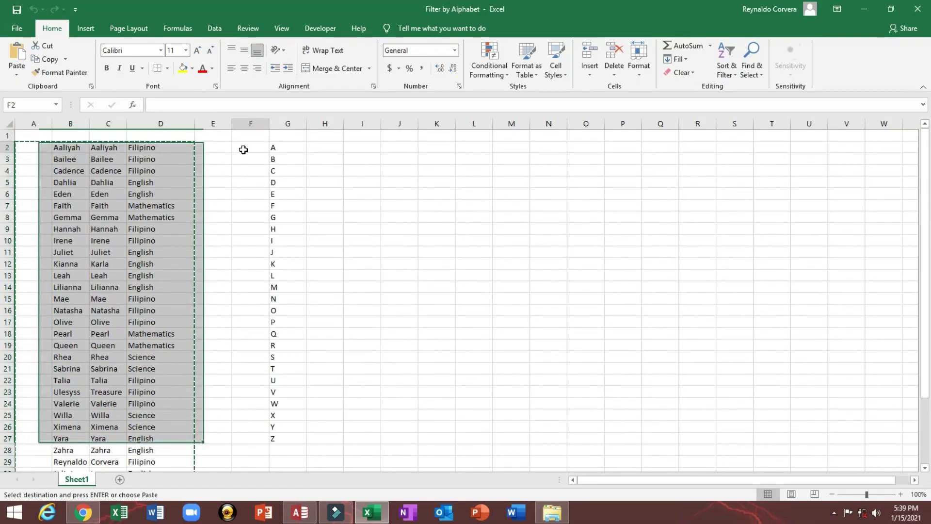
Step: Copy the letters A to Z from Excel cells G2:G27
click(270, 147)
key(alt+Tab)
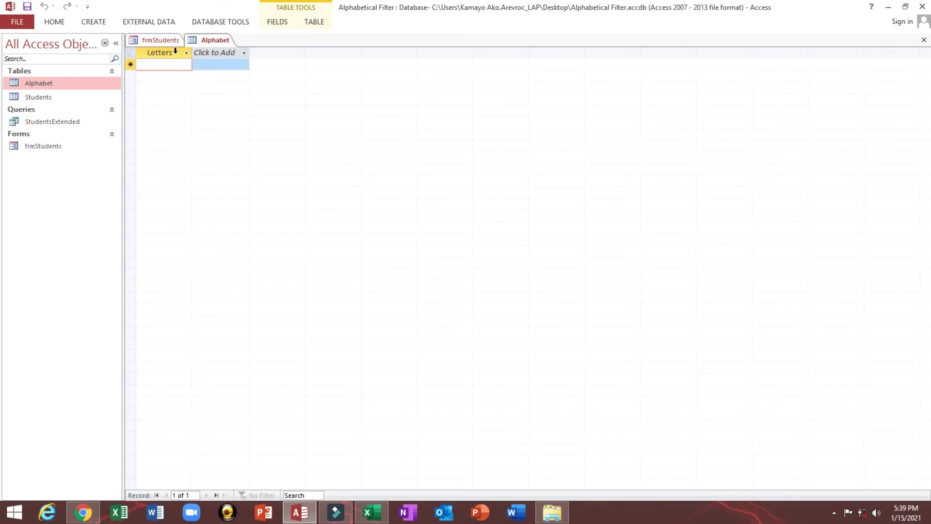
key(alt+Tab)
drag(284, 147, 279, 436)
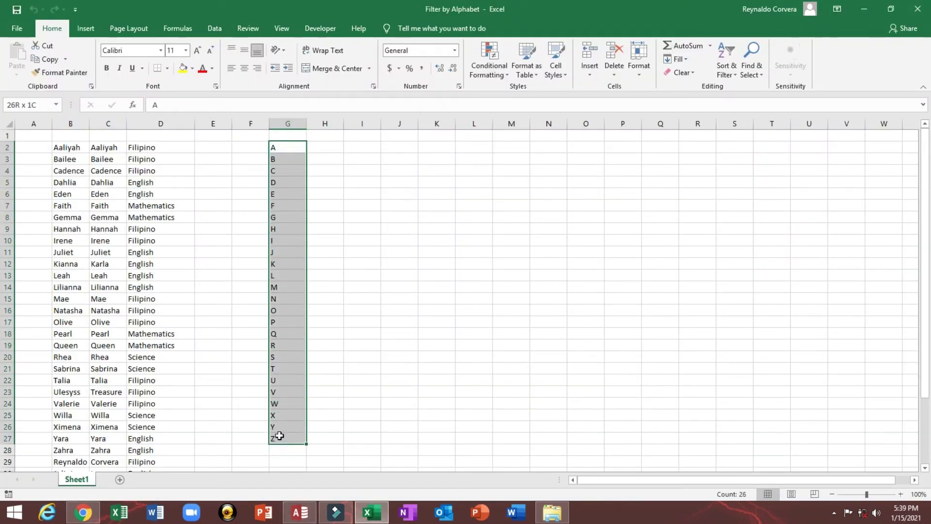
key(ctrl+c)
key(alt+Tab)
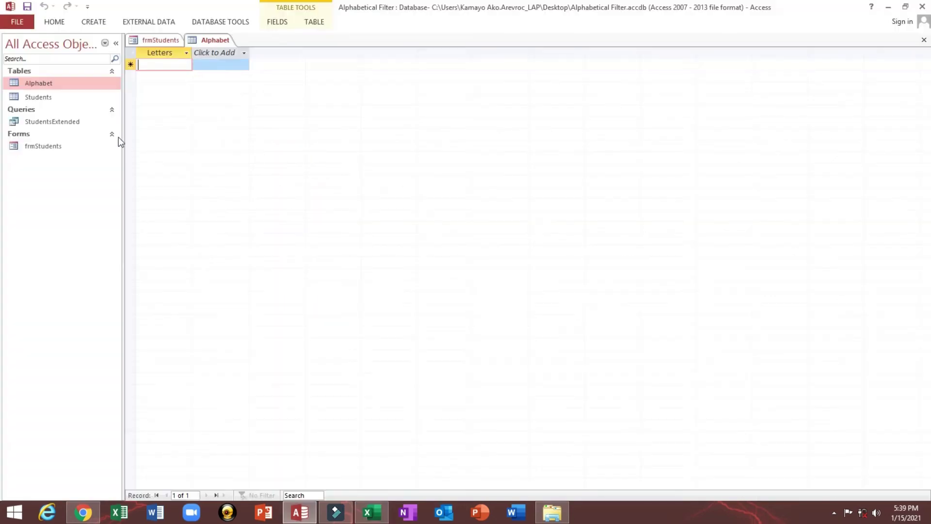
Step: Paste the 26 copied letters into the Alphabet table's new-record row
click(130, 65)
right_click(130, 65)
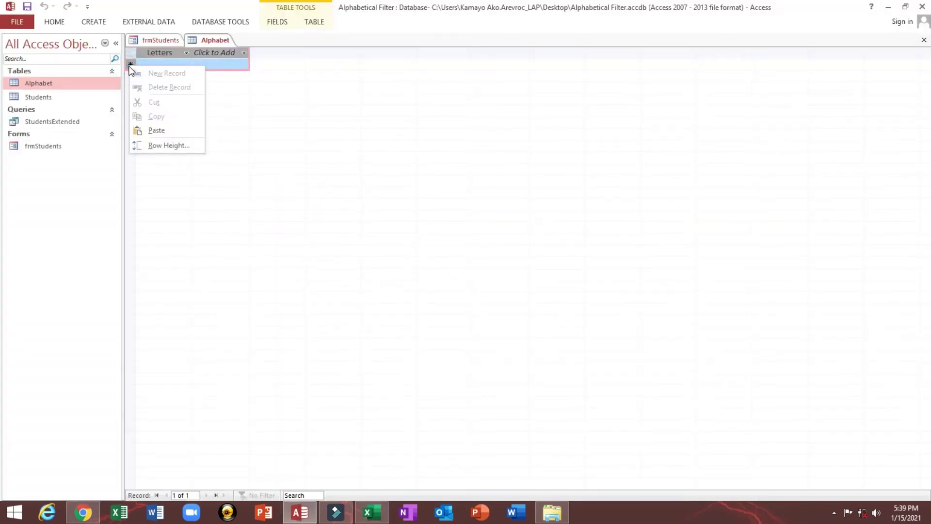
click(142, 131)
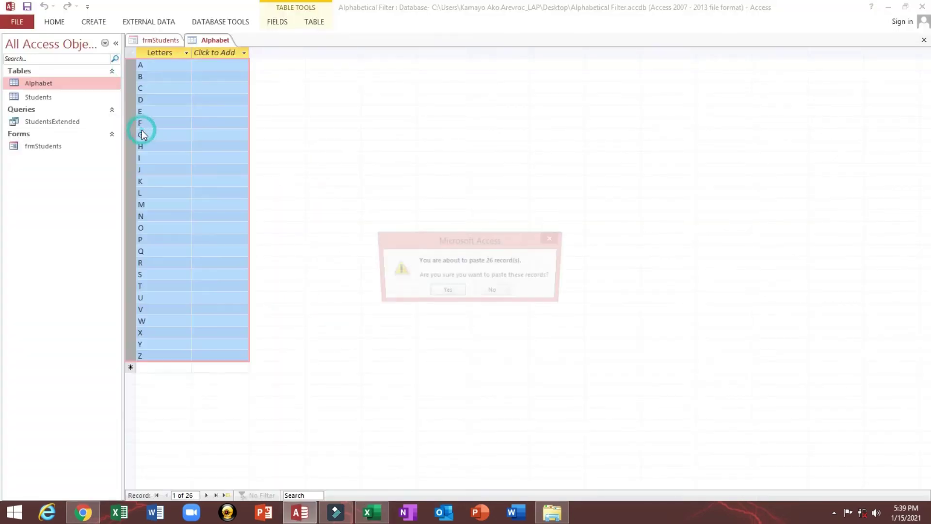
click(456, 293)
Step: Centre the text in the Alphabet table's Letters column
click(161, 53)
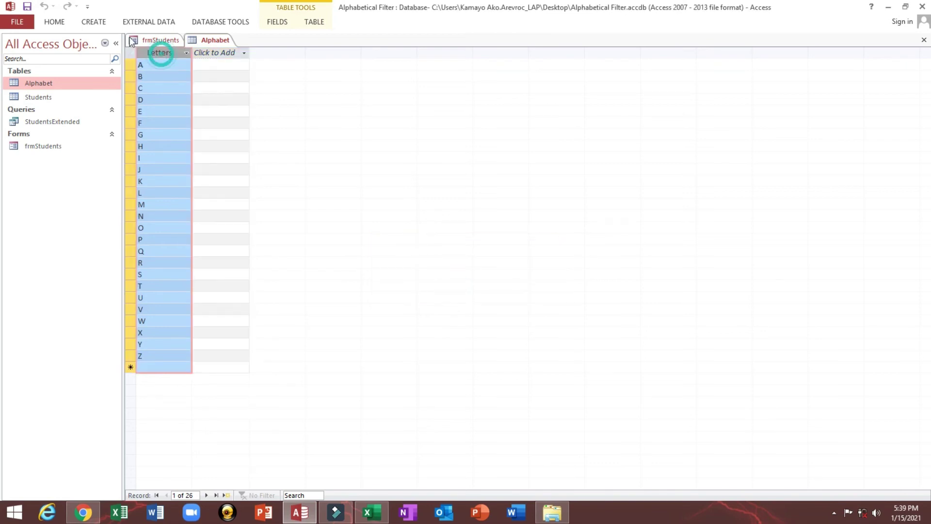
click(56, 21)
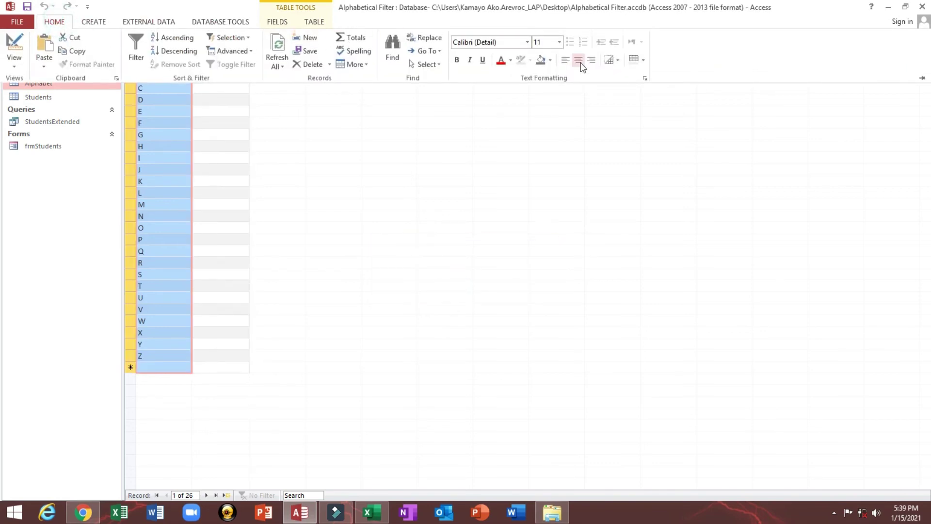
click(579, 62)
click(298, 140)
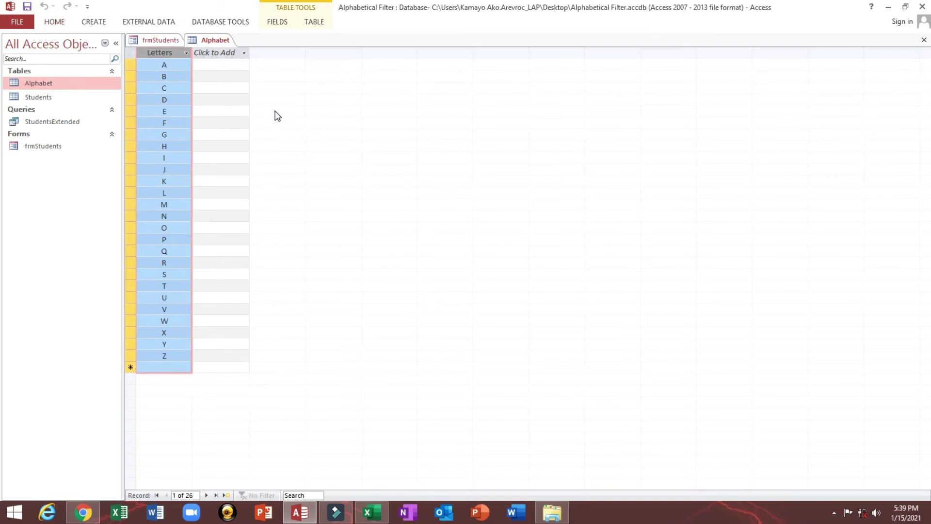
Step: Close the Alphabet table, saving its layout, and open the StudentsExtended query
click(924, 40)
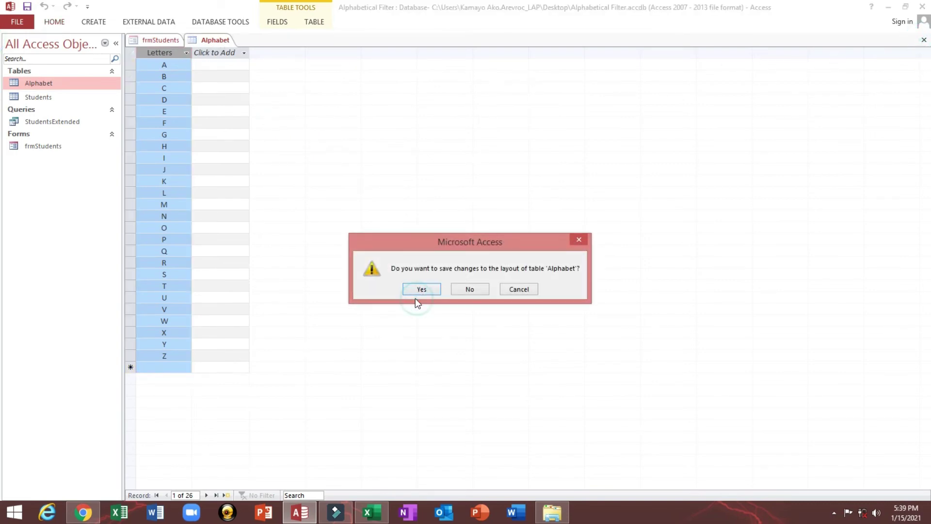
click(414, 291)
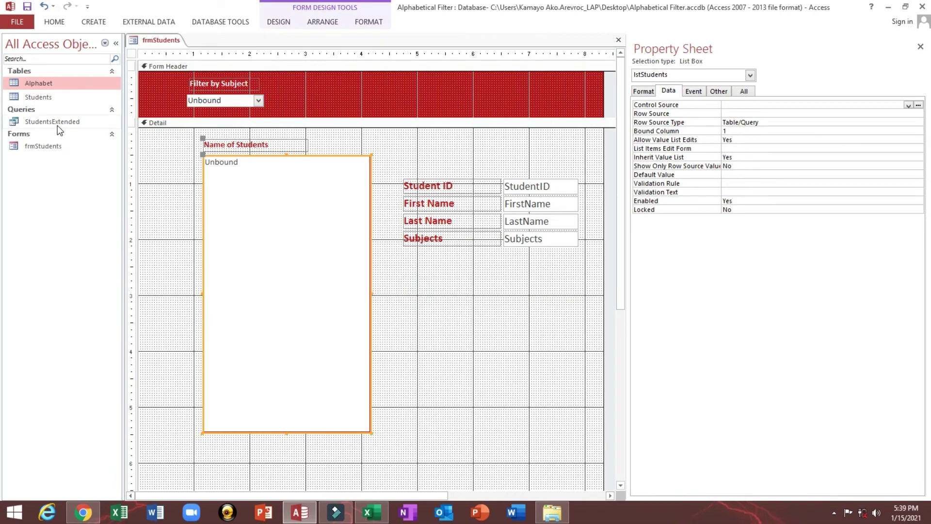
click(55, 127)
double_click(54, 124)
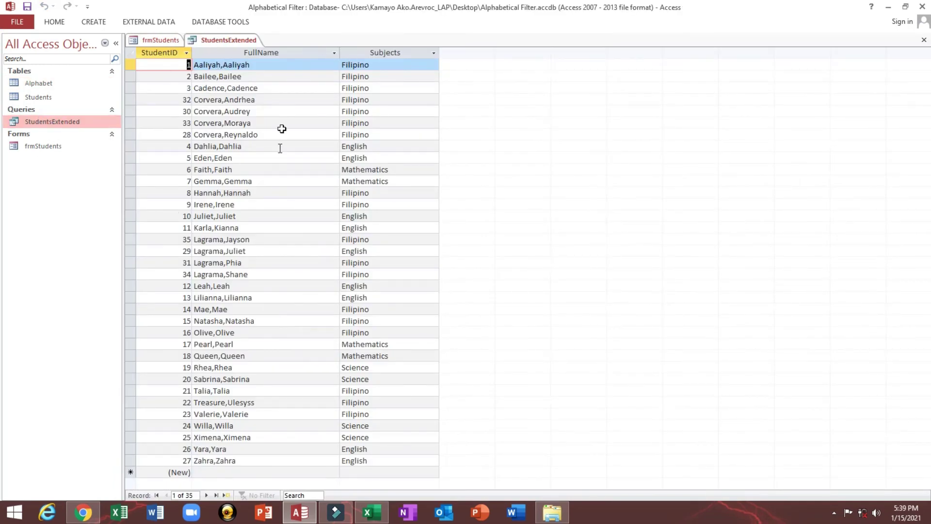
double_click(40, 99)
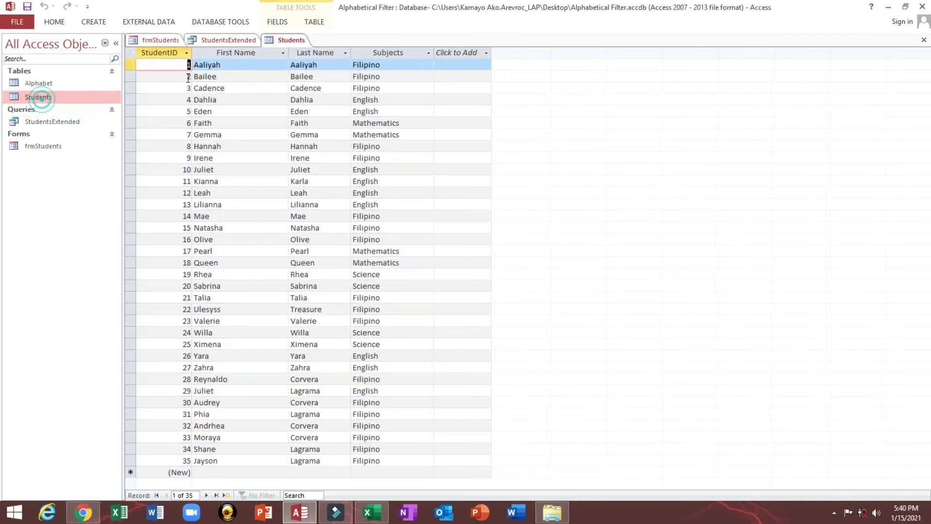
click(924, 40)
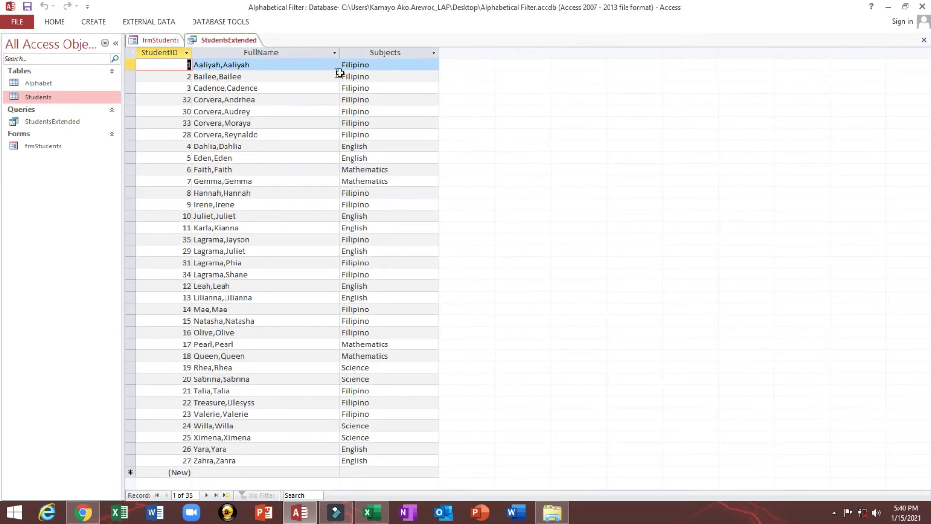
Step: Close the StudentsExtended query and check its exact name in the navigation pane
click(924, 39)
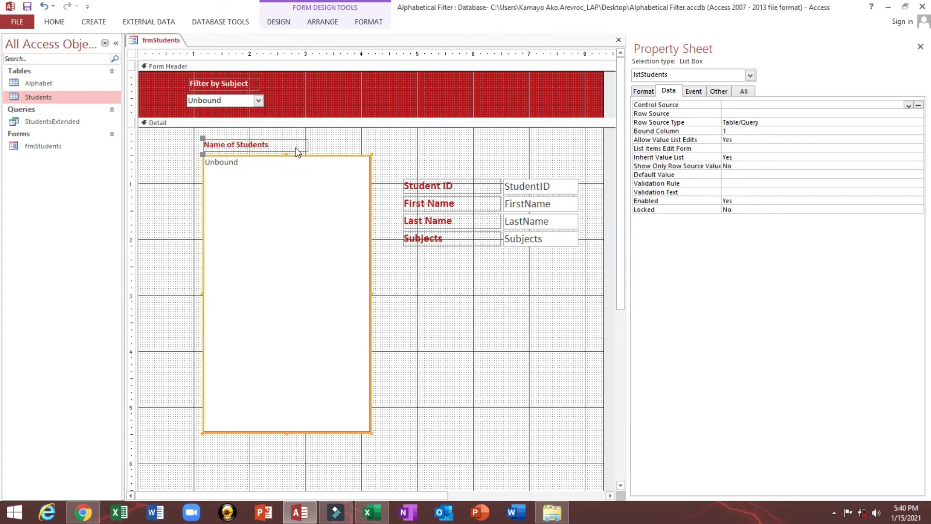
click(52, 121)
click(52, 121)
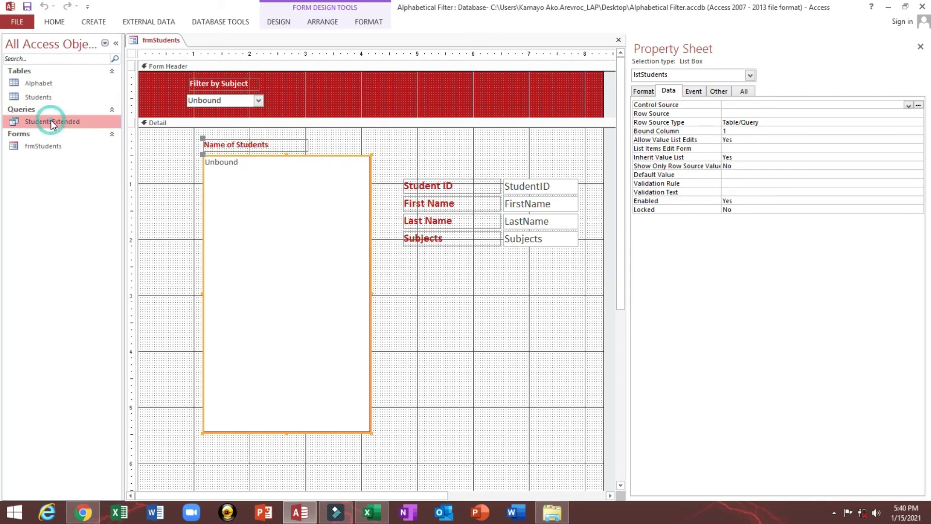
click(239, 121)
Step: Set the Name of Students list box's Row Source to StudentsExtended
click(305, 195)
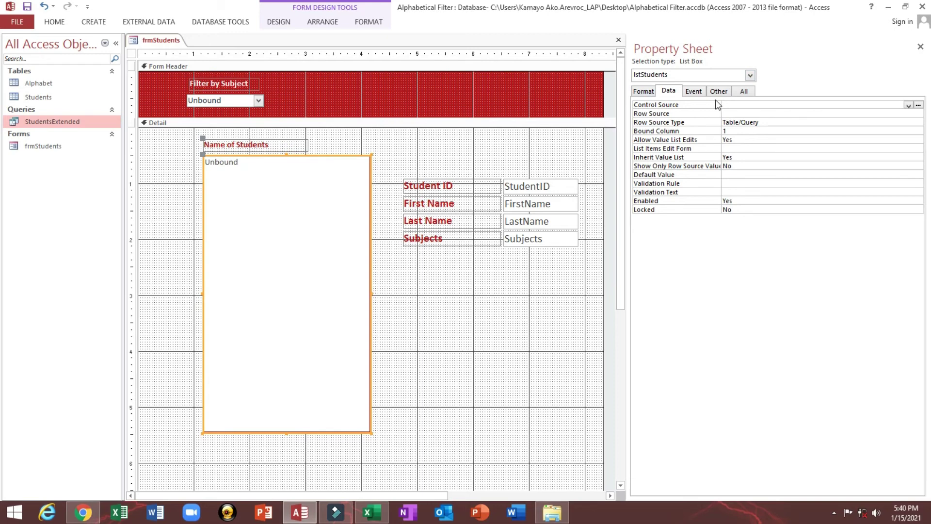
click(659, 114)
click(742, 112)
text(StudentsExtended)
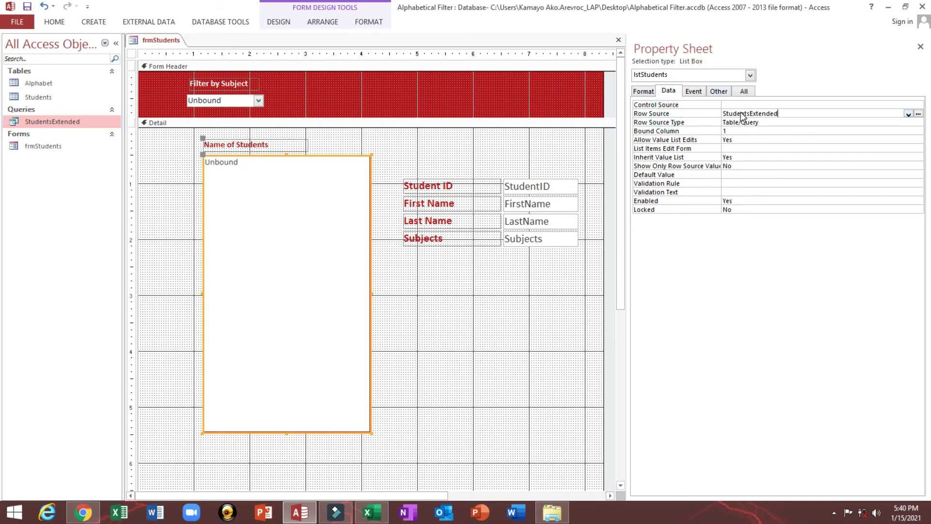
key(Return)
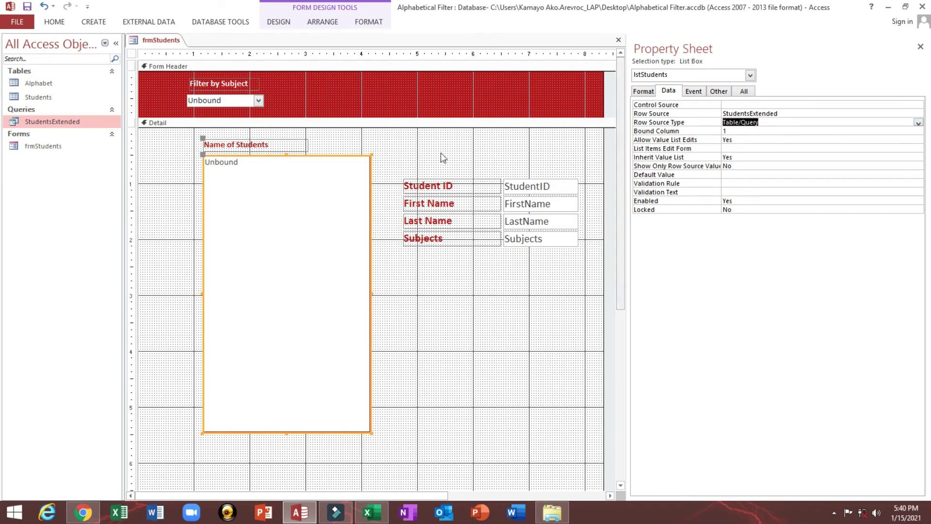
click(54, 21)
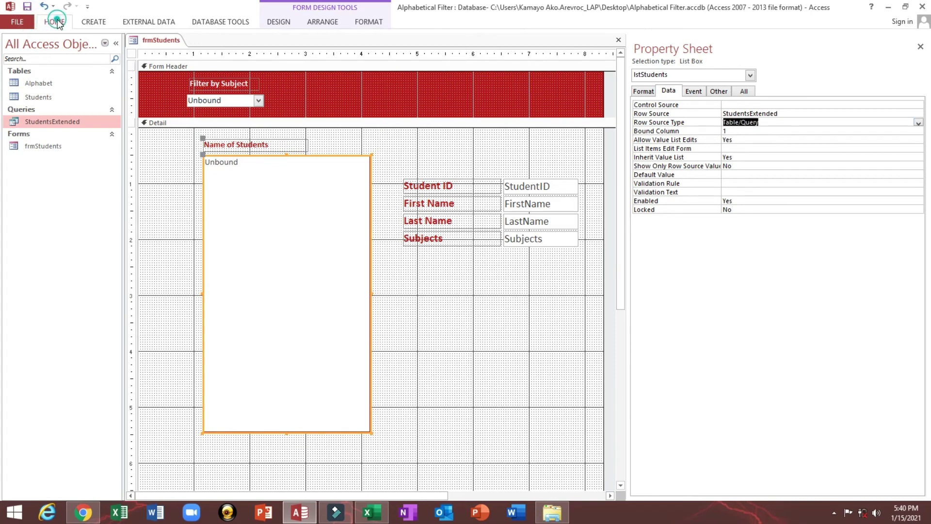
click(15, 45)
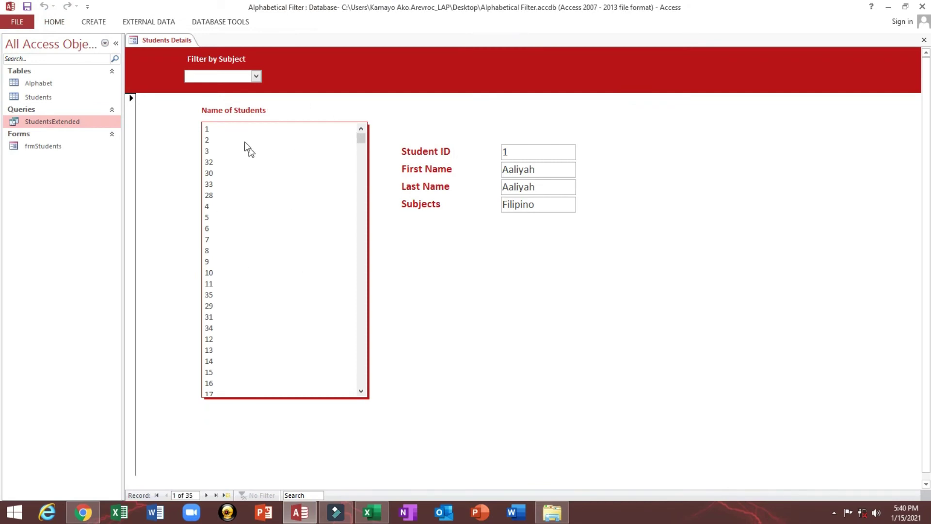
double_click(38, 96)
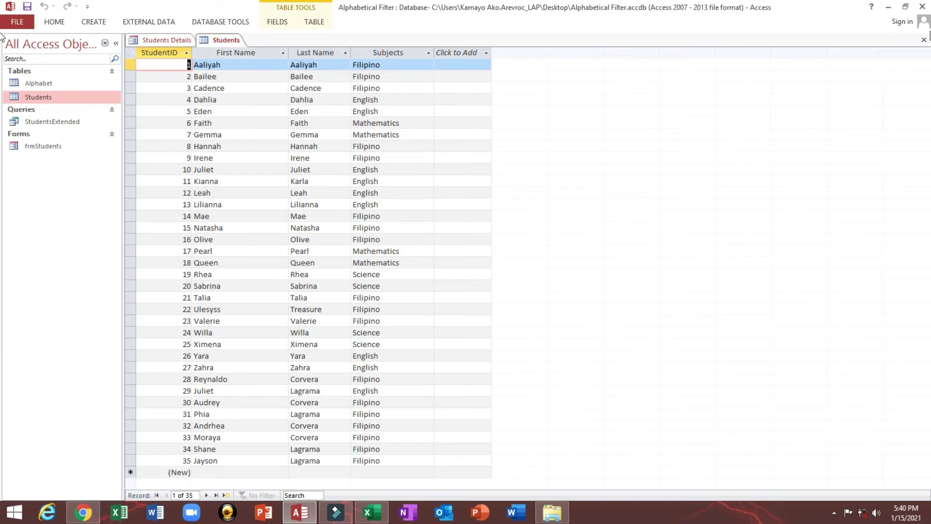
click(924, 40)
double_click(51, 122)
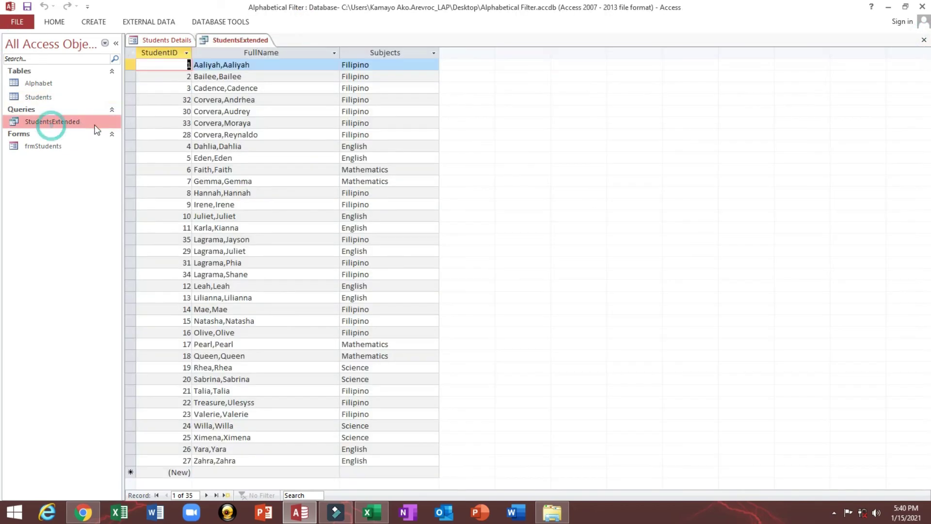
click(224, 54)
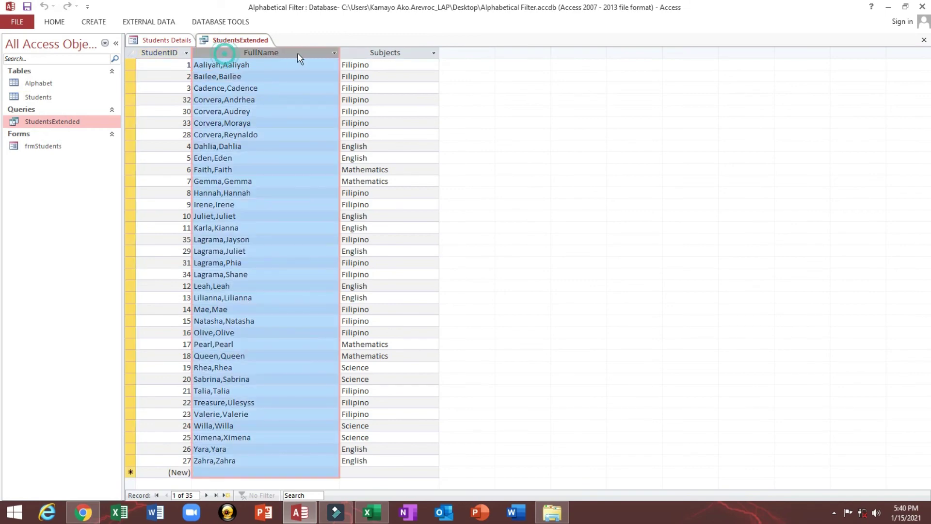
click(158, 52)
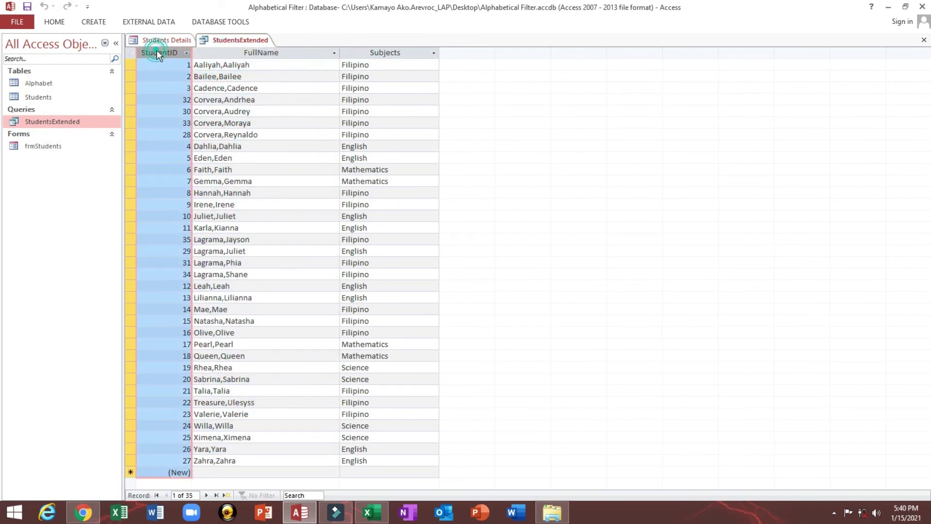
click(232, 53)
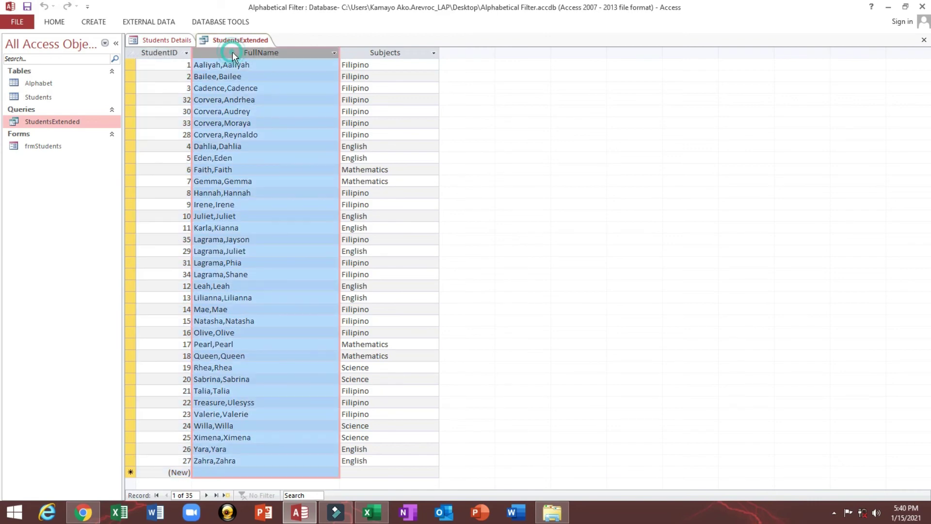
click(367, 53)
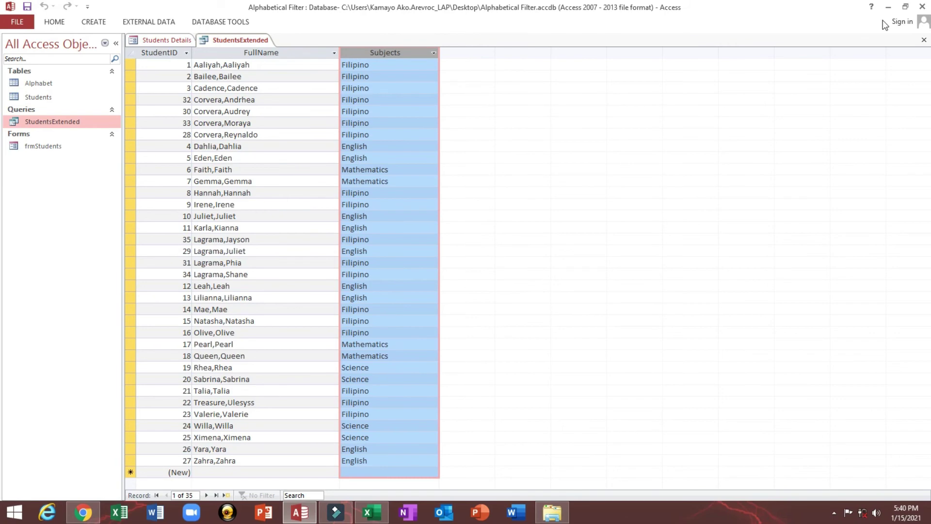
click(924, 40)
right_click(435, 94)
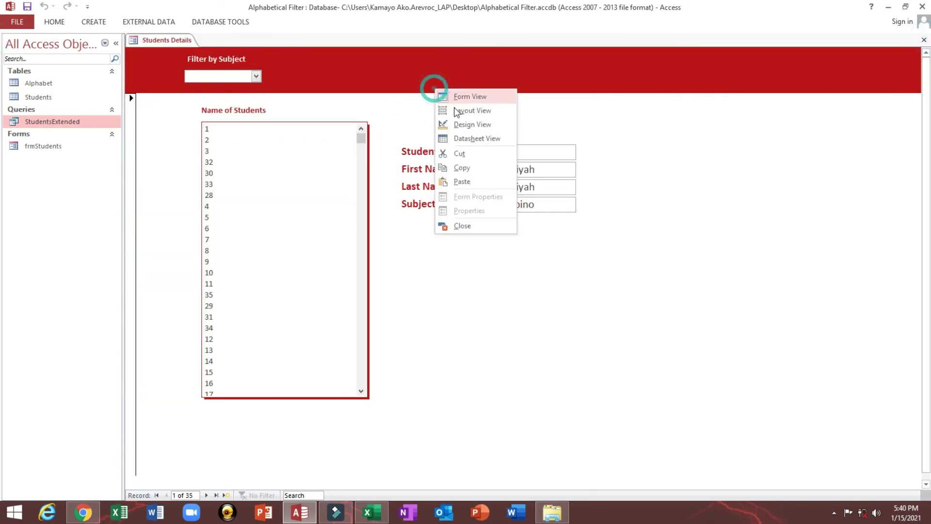
Step: Open frmStudents in Design View and set the lstStudents list box Column Count to 3
click(461, 123)
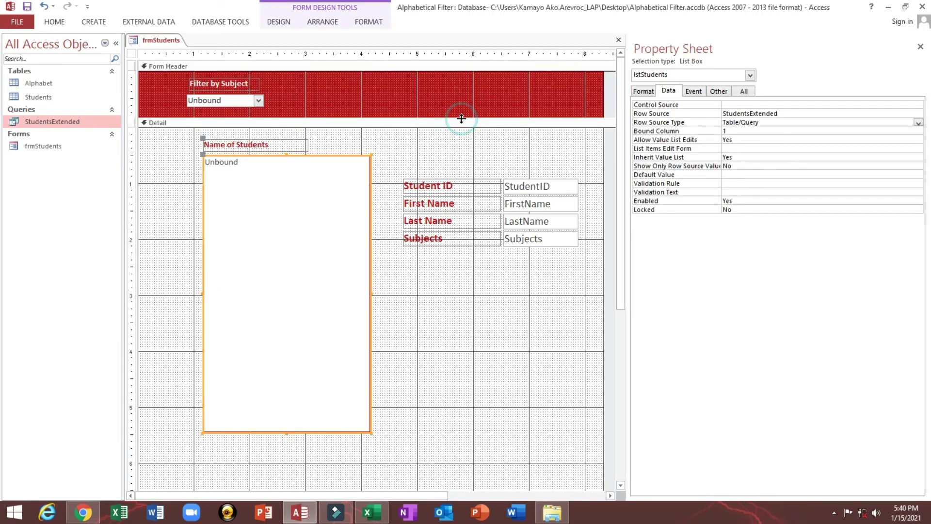
click(400, 149)
click(299, 215)
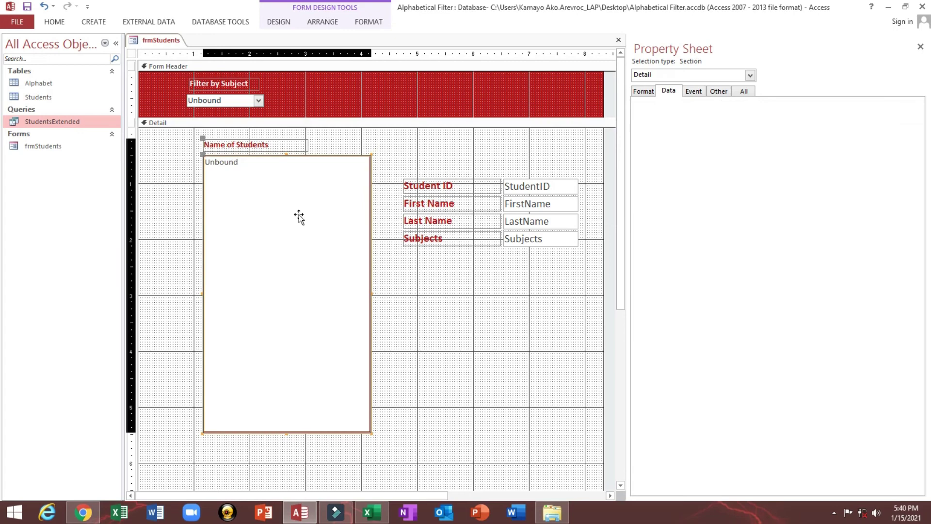
click(643, 92)
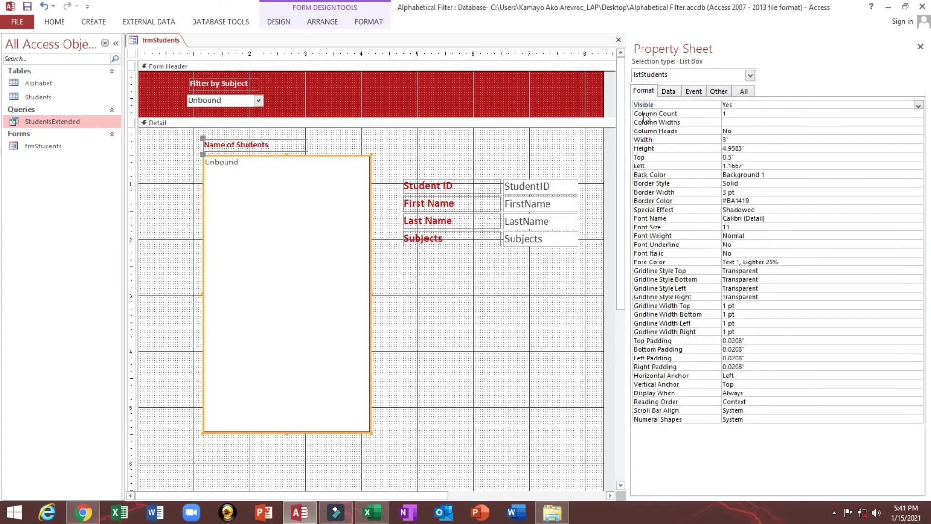
click(645, 115)
Step: Inspect the StudentsExtended query's StudentID, FullName and Subjects columns, then close it
double_click(52, 122)
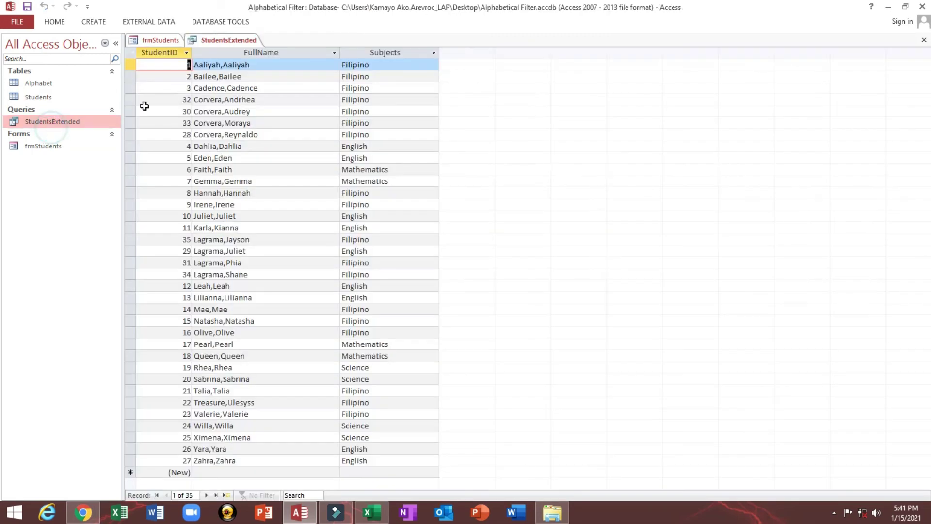
click(165, 54)
click(226, 50)
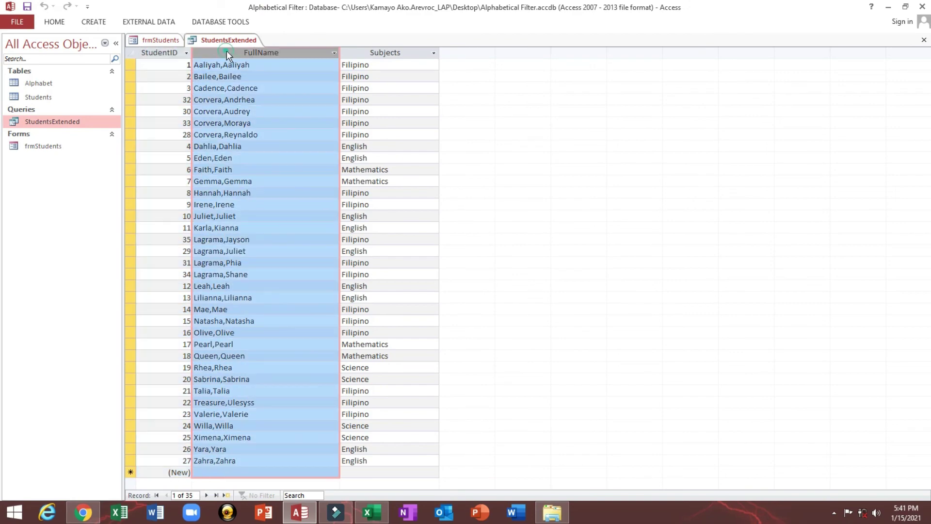
click(375, 53)
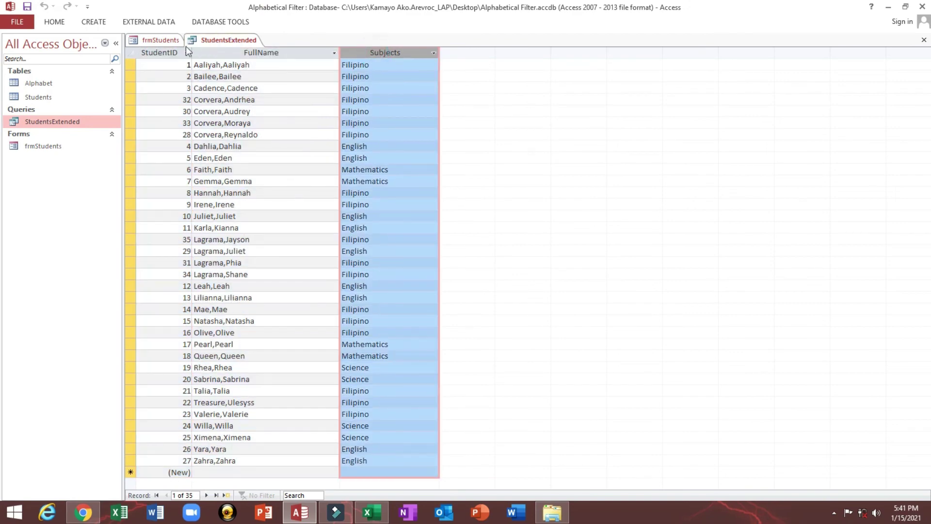
click(170, 51)
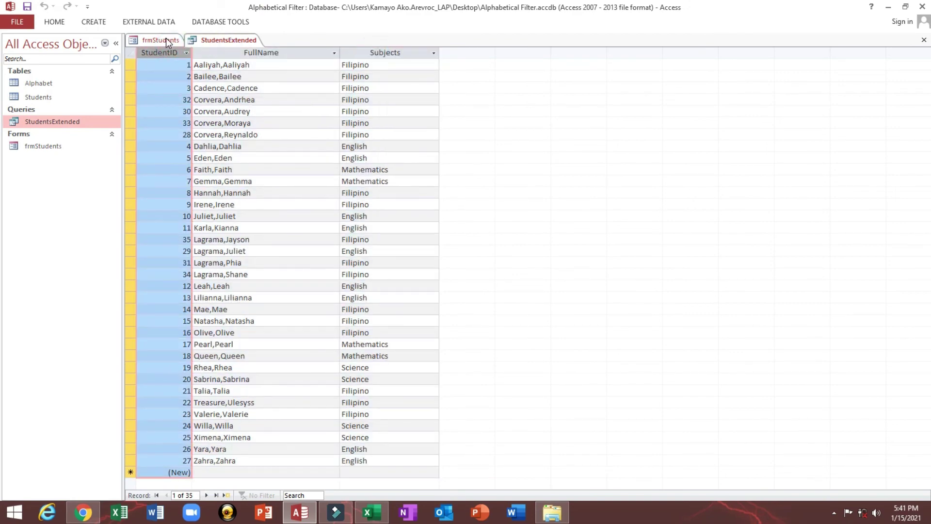
click(221, 51)
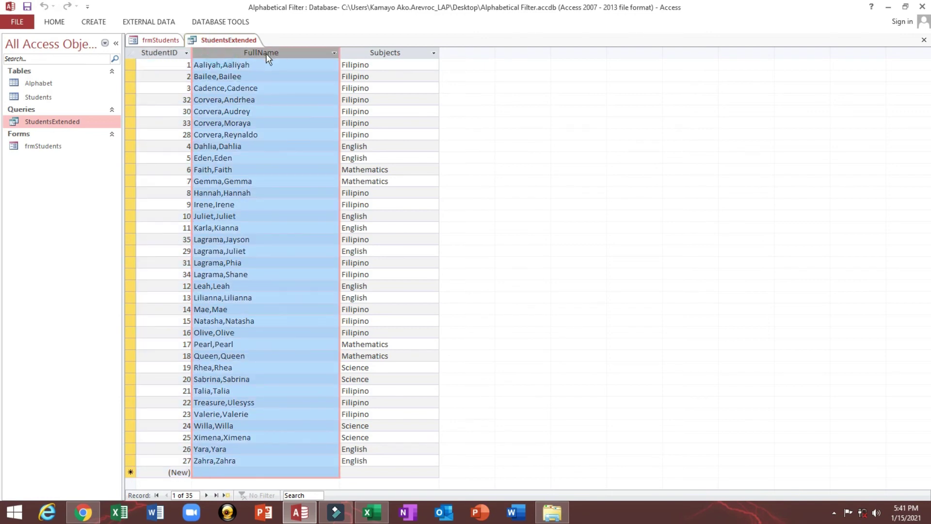
click(162, 51)
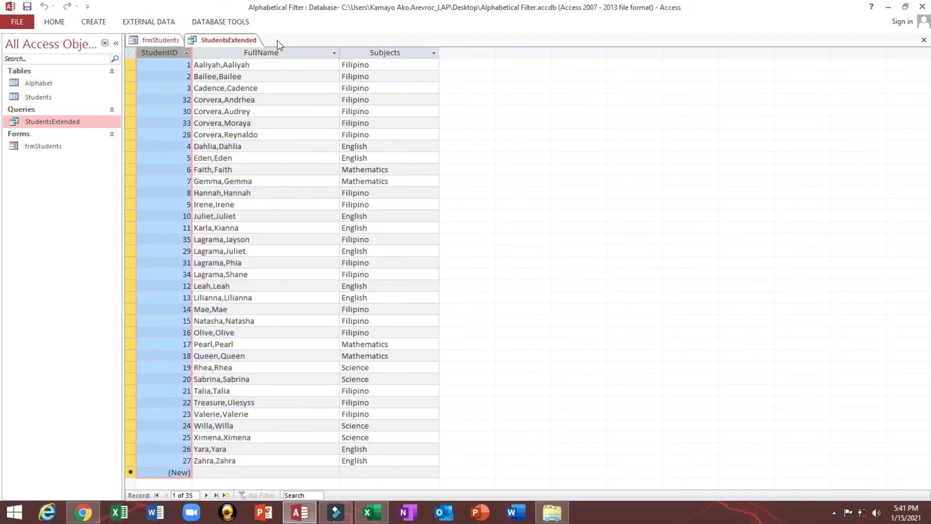
click(374, 53)
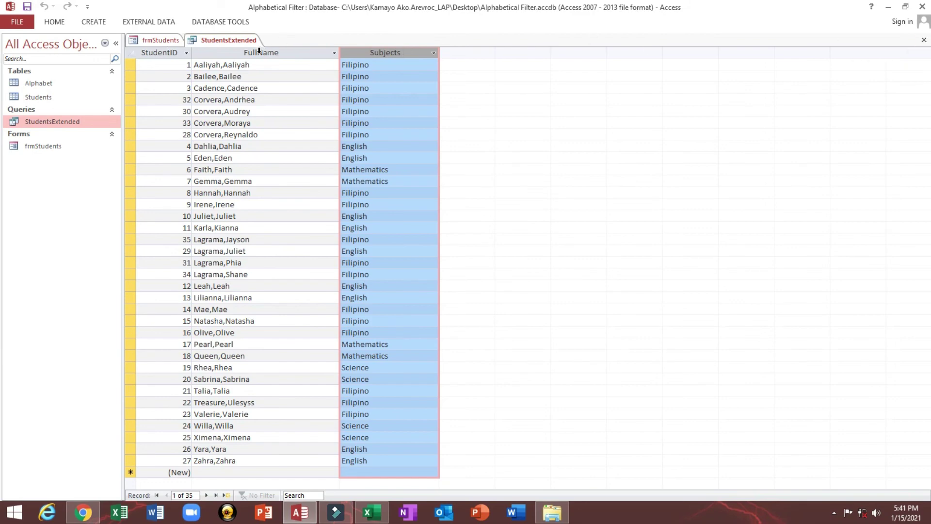
click(925, 40)
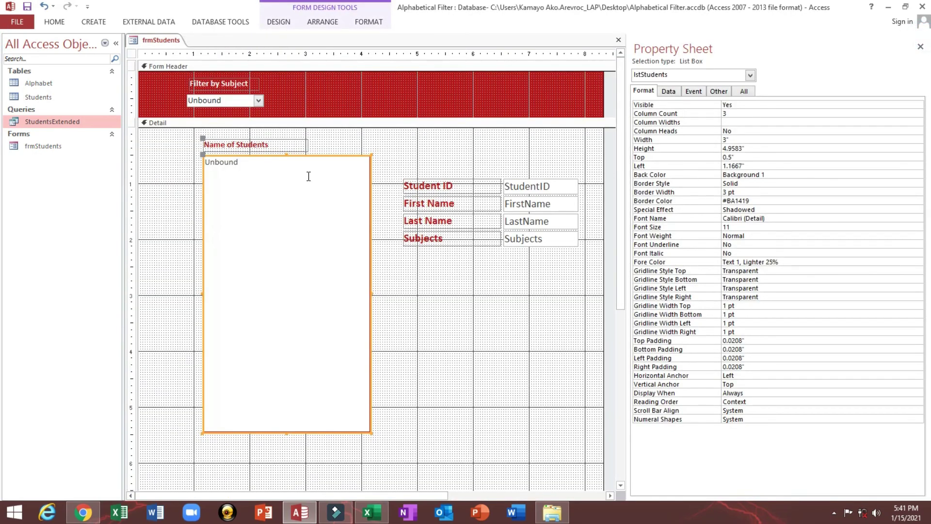
Step: Set the lstStudents list box Column Widths to 0";1.5";0"
click(645, 125)
click(733, 121)
click(754, 130)
text(0";1.5";0")
click(754, 122)
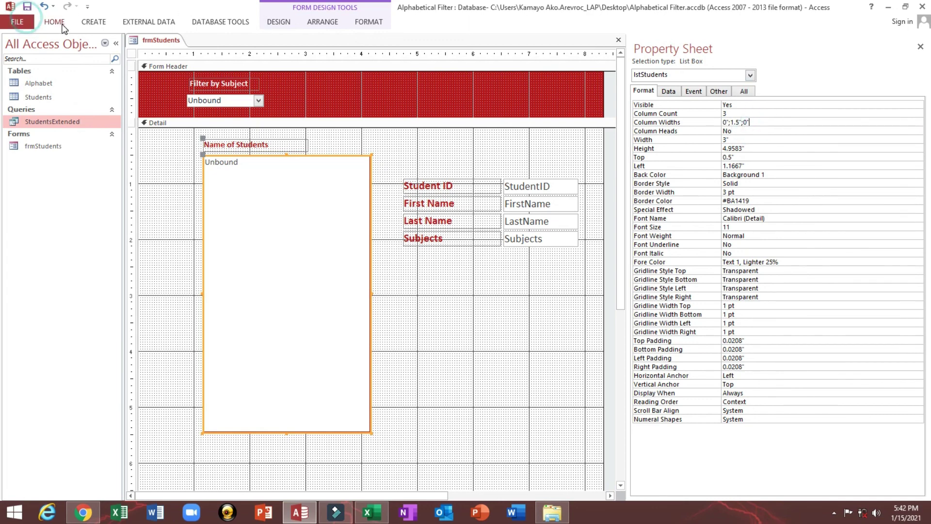
Step: Reopen StudentsExtended to compare the StudentID, FullName and Subjects columns, then close it
double_click(46, 122)
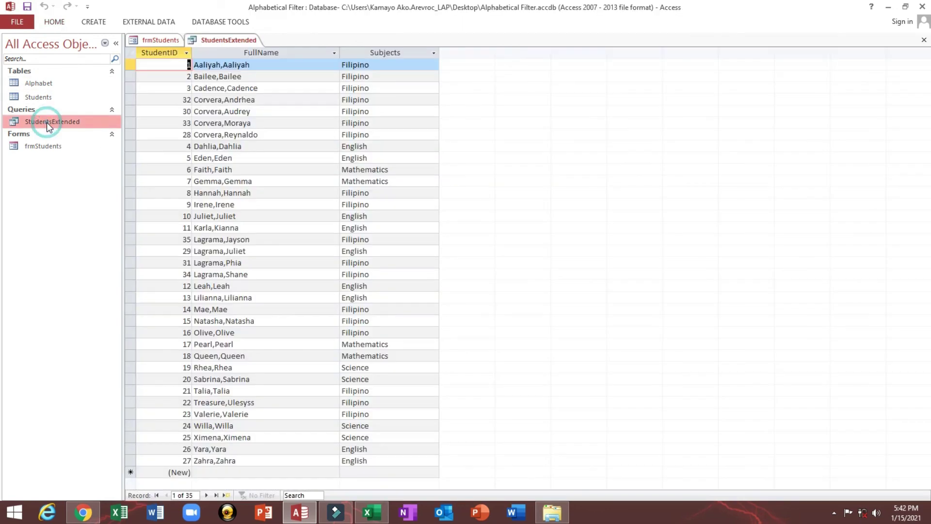
click(158, 53)
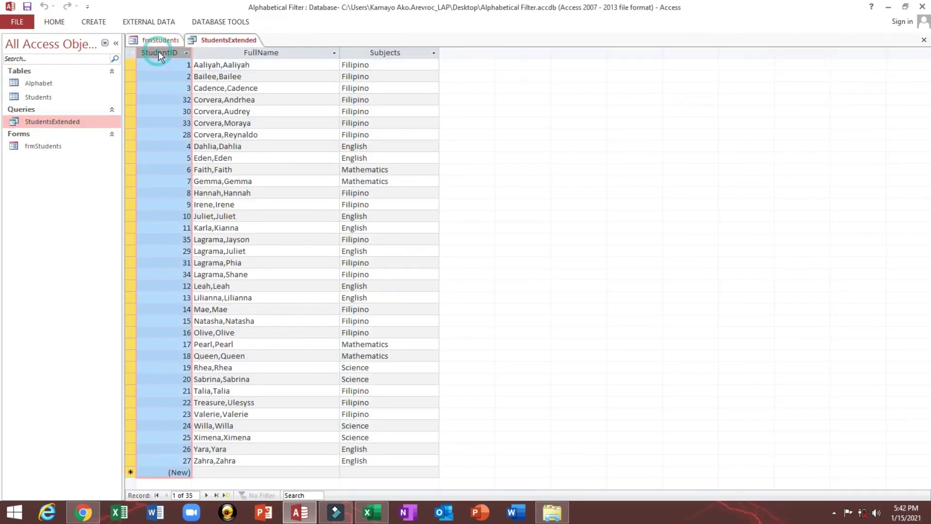
click(231, 53)
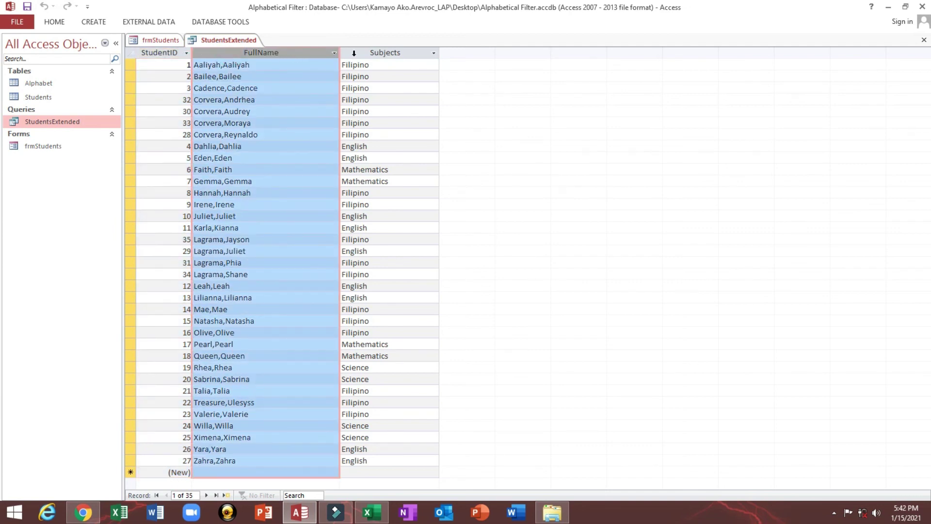
click(354, 53)
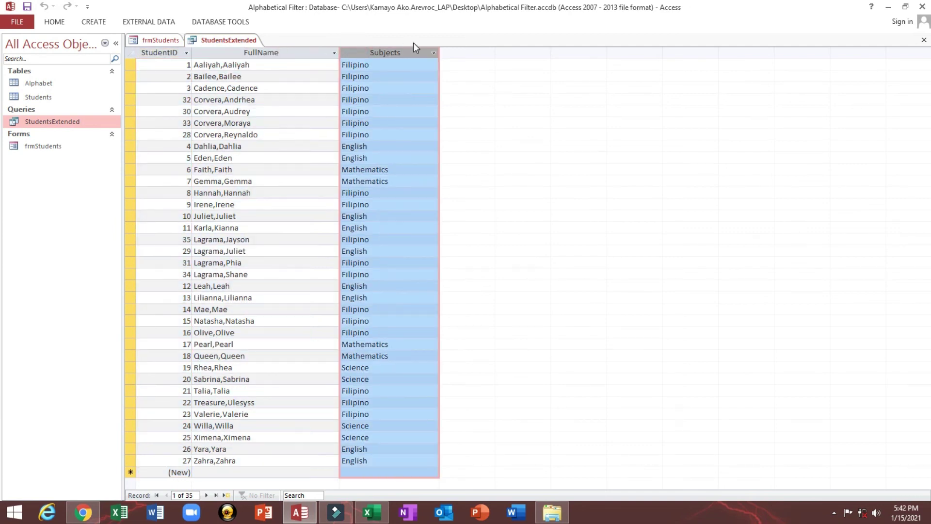
click(244, 52)
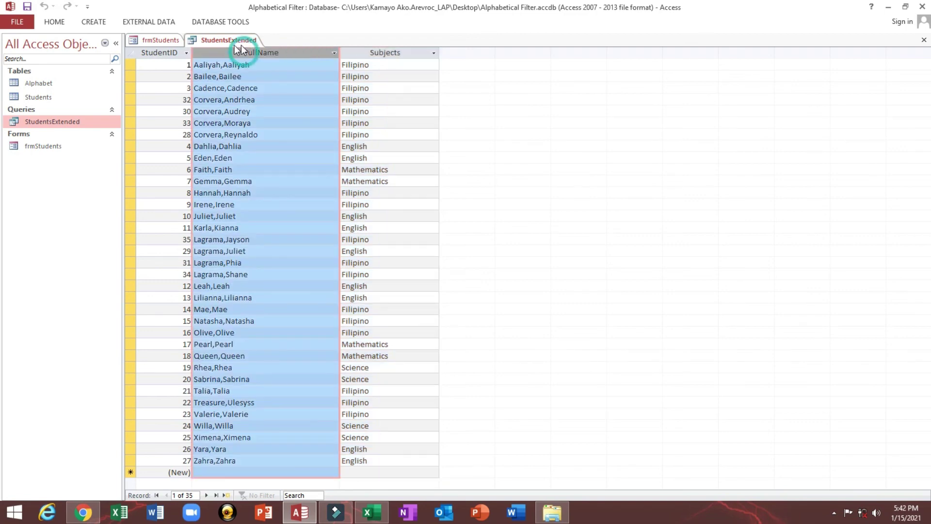
click(924, 44)
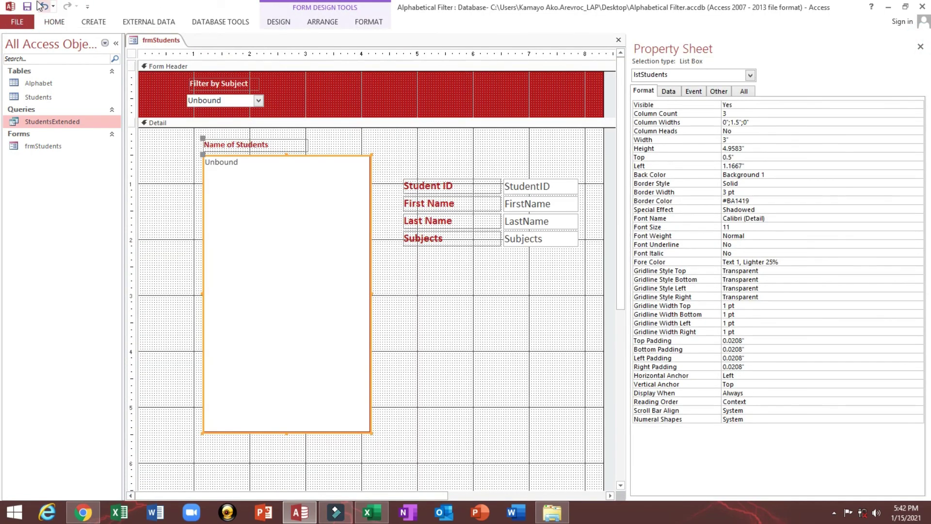
Step: Switch frmStudents to Form View and select several students in the Name of Students list
click(55, 22)
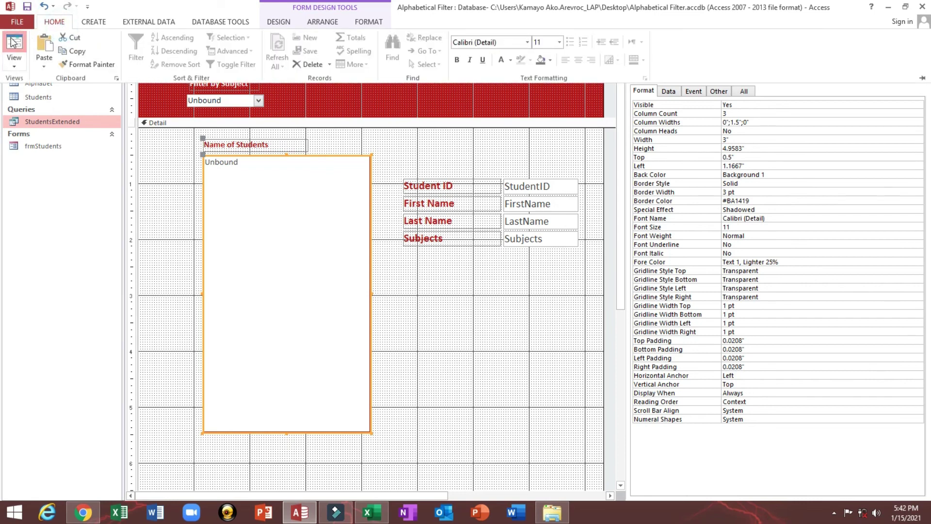
click(14, 46)
click(250, 150)
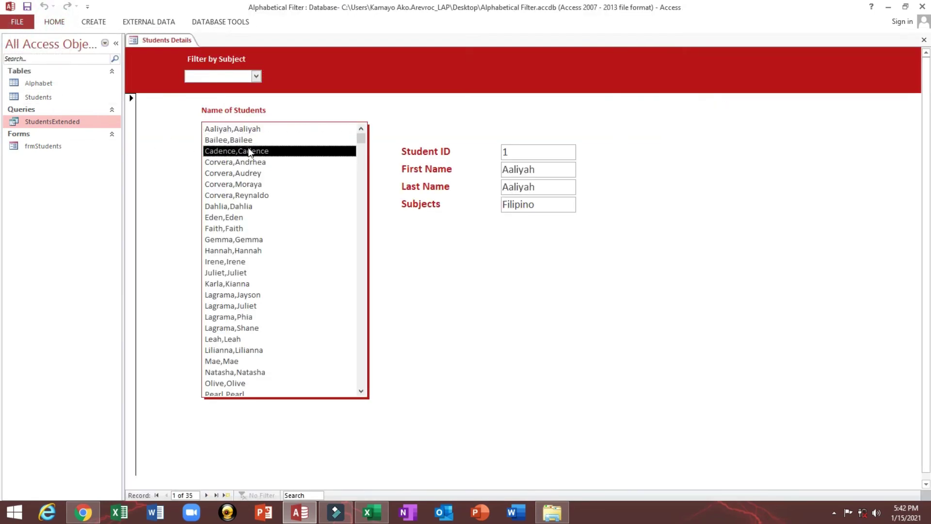
click(241, 162)
click(237, 140)
click(237, 195)
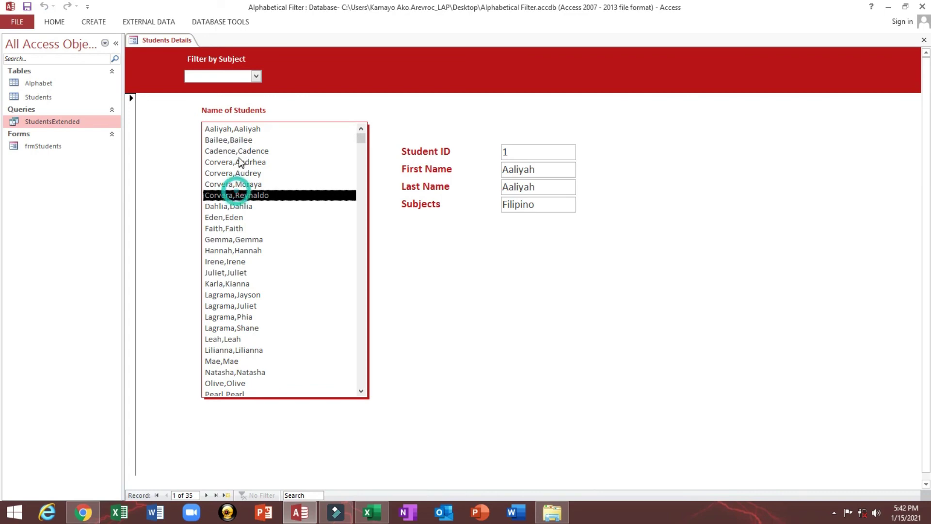
click(239, 161)
click(238, 141)
click(238, 184)
click(262, 131)
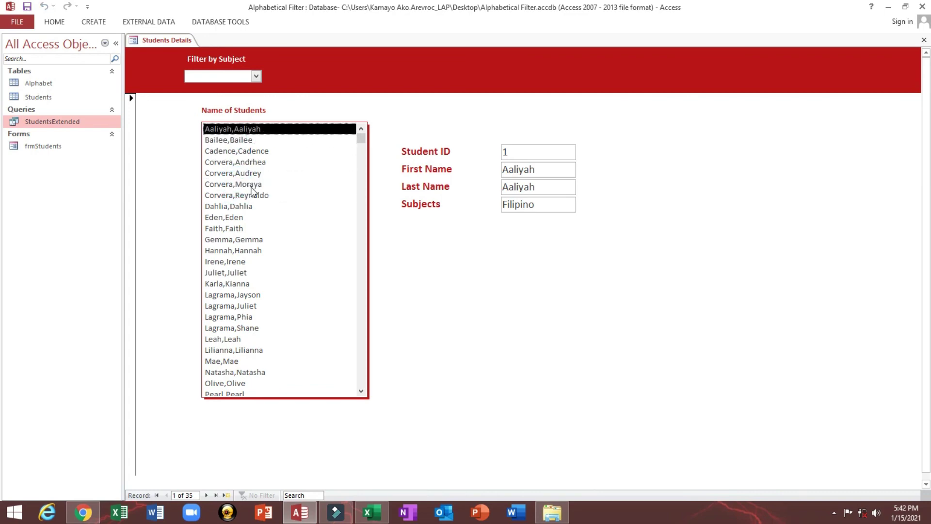